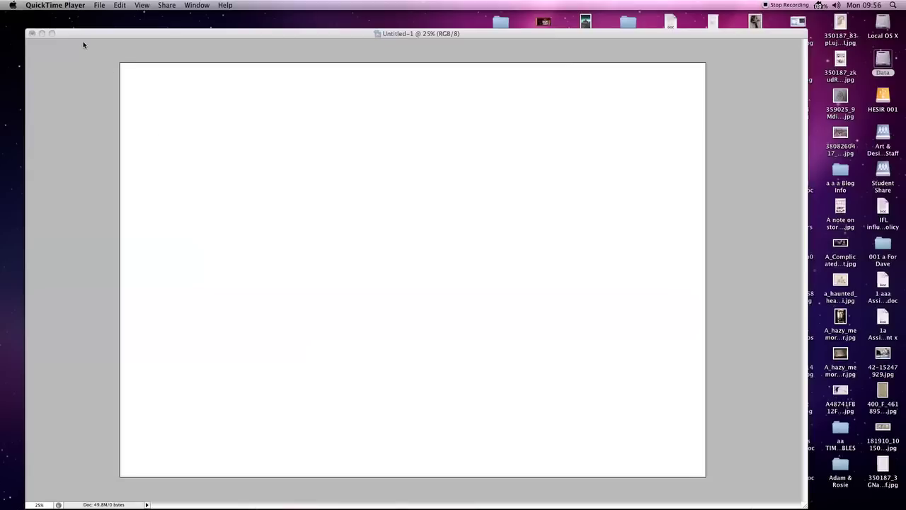
Set the foreground colour to brownish pink c78b6e.
left_click(11, 310)
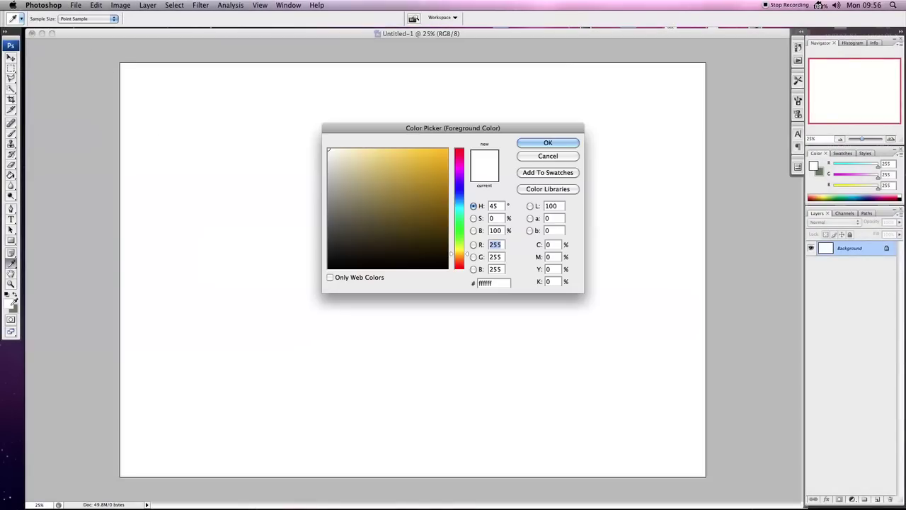
left_click(459, 259)
left_click_drag(460, 259, 460, 262)
left_click(383, 161)
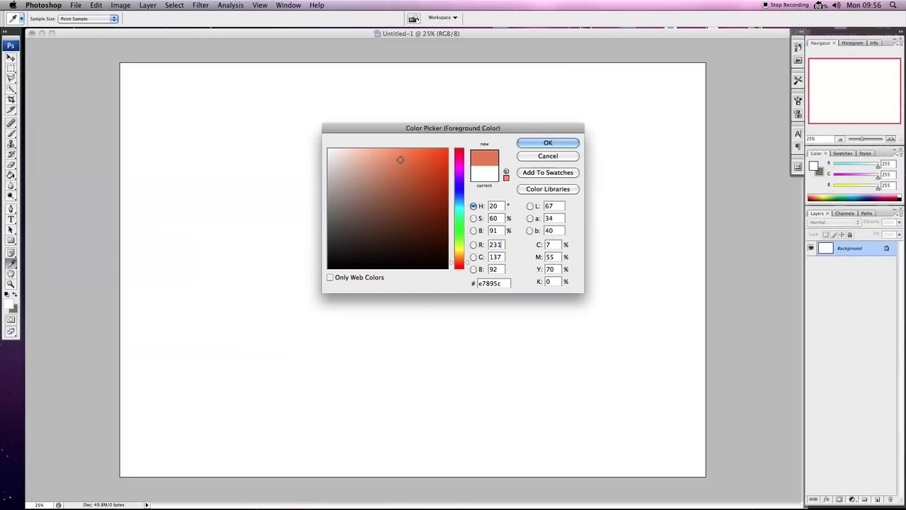
left_click(381, 176)
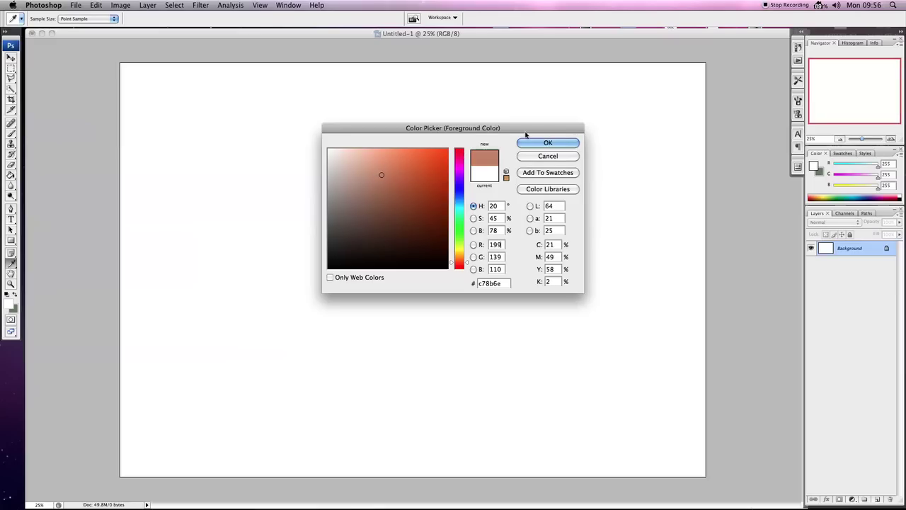
left_click(531, 141)
Set the background colour to muted pinkish brown 98736e.
left_click(14, 310)
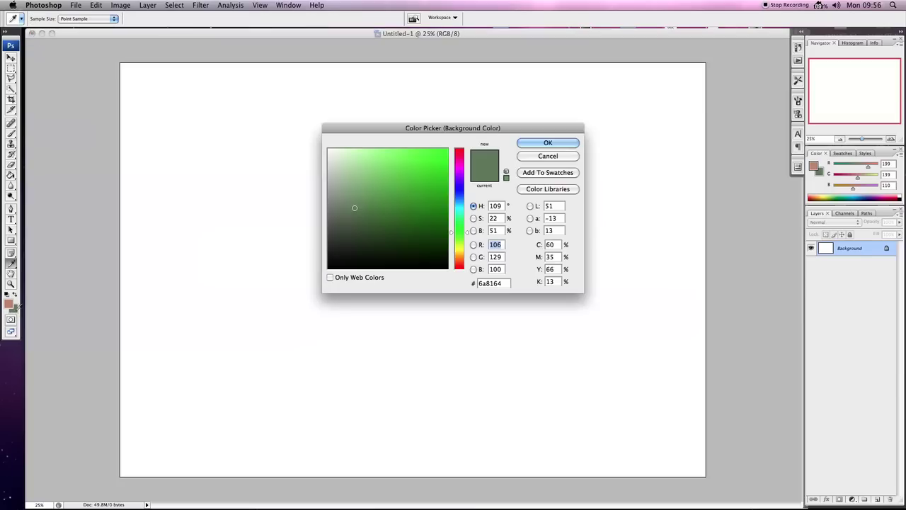
left_click(460, 267)
left_click_drag(396, 204, 402, 188)
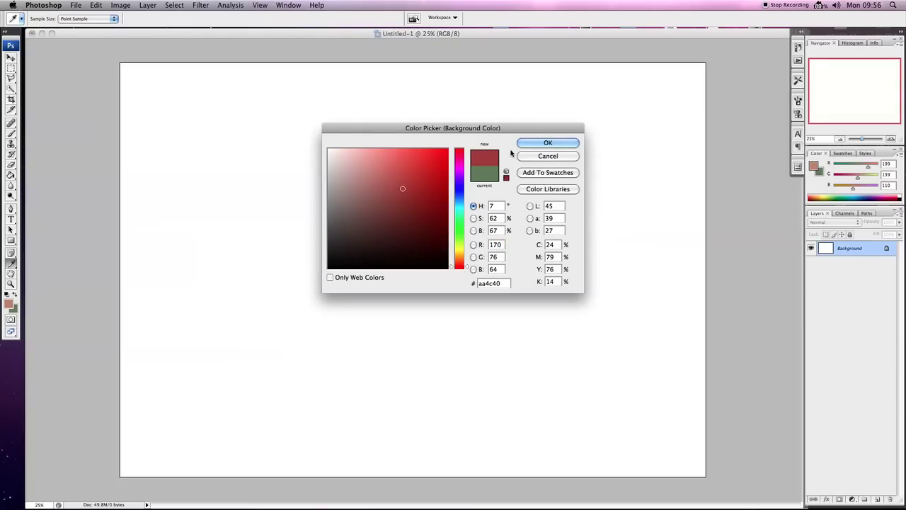
left_click(362, 197)
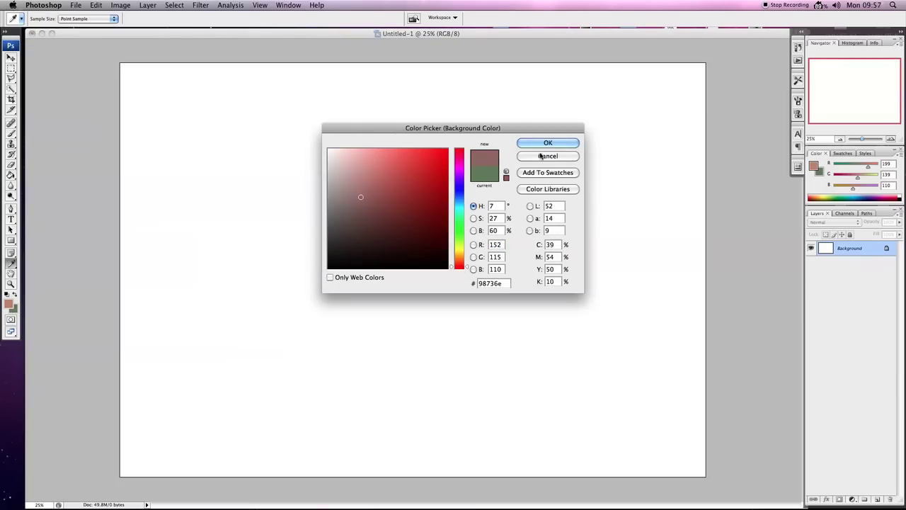
left_click(548, 143)
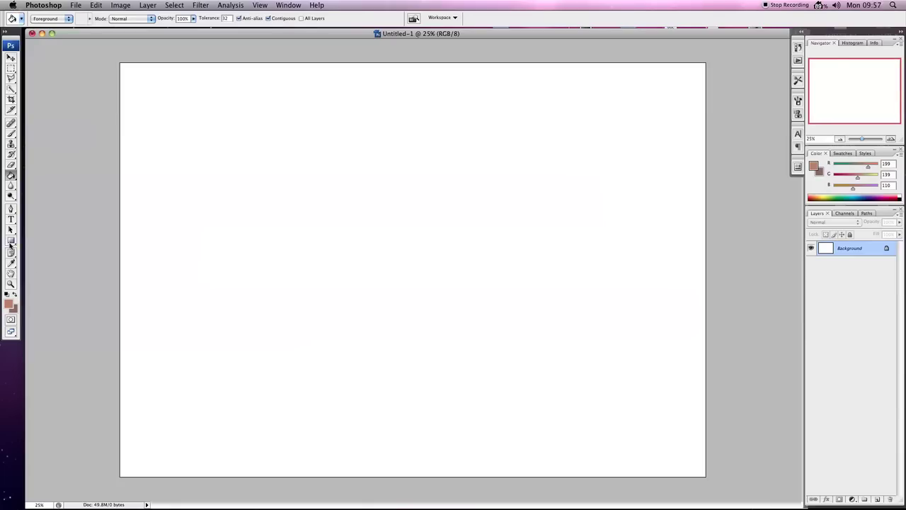
Fill the canvas with a Gradient Tool diagonal running from lower left to upper right.
left_click(11, 175)
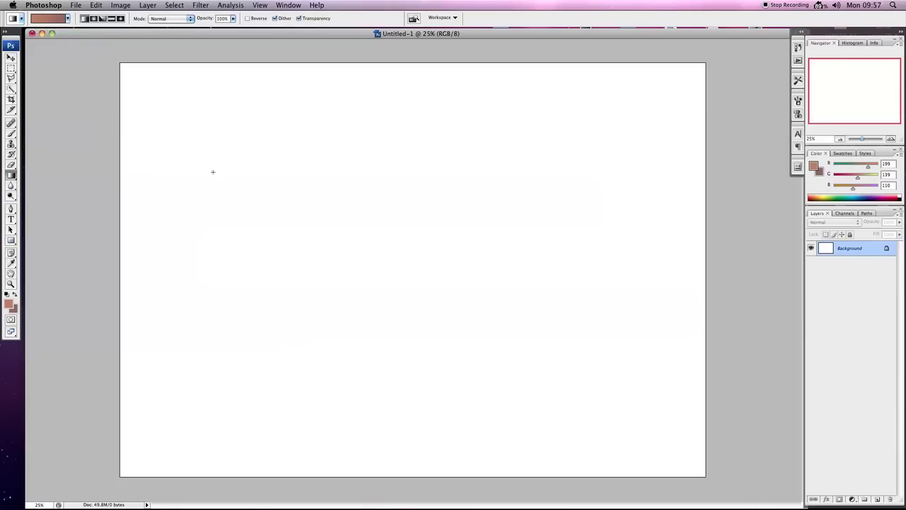
mouse_move(178, 300)
left_mouse_down()
mouse_move(634, 111)
mouse_move(139, 436)
left_mouse_up()
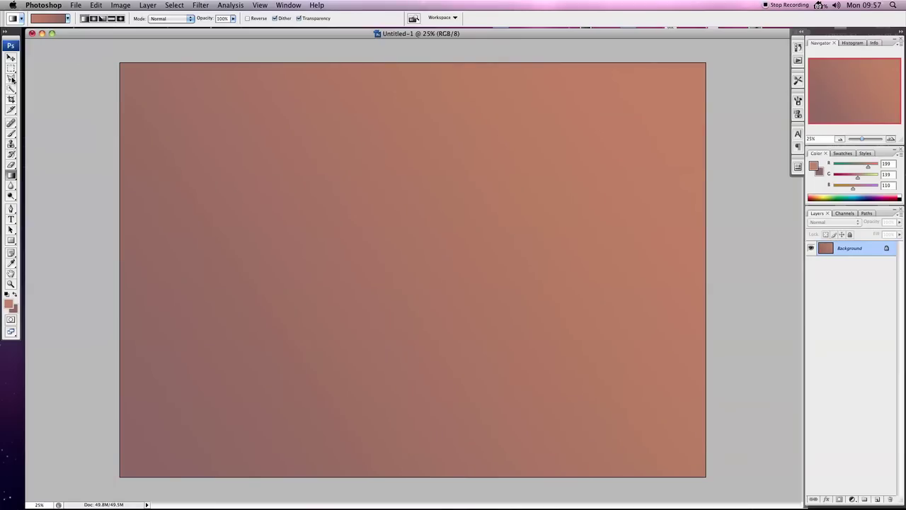
Burn two converging road lines near the bottom with the Burn Tool at 21% exposure.
left_click_drag(10, 196, 45, 203)
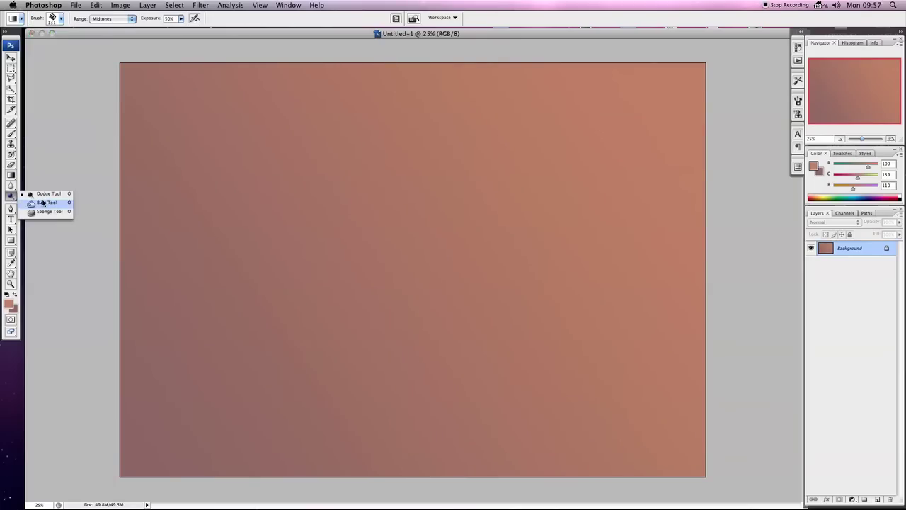
left_click(44, 204)
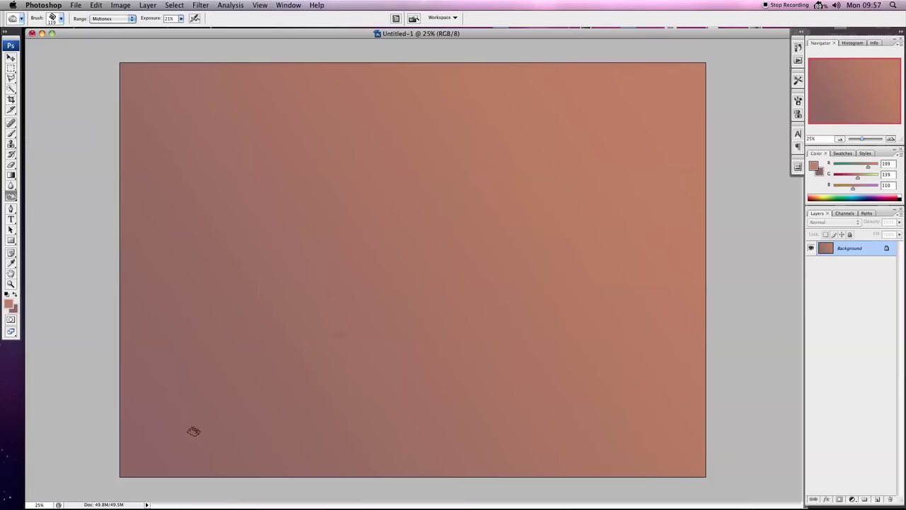
left_click(180, 449, "shift")
left_click(387, 333)
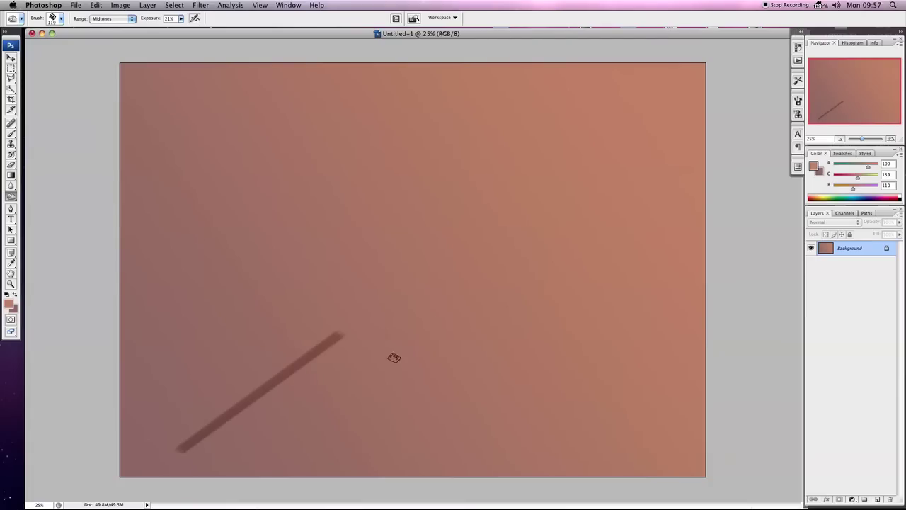
left_click(457, 473, "shift")
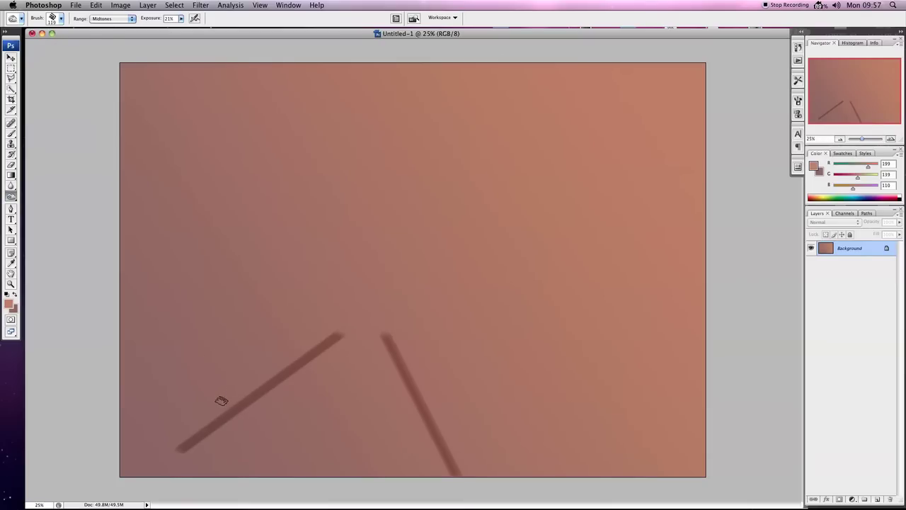
Burn five tall vertical streaks down the left side, deepening two, and begin the tower outline.
mouse_move(221, 401)
left_mouse_down()
mouse_move(222, 133)
mouse_move(208, 442)
left_mouse_up()
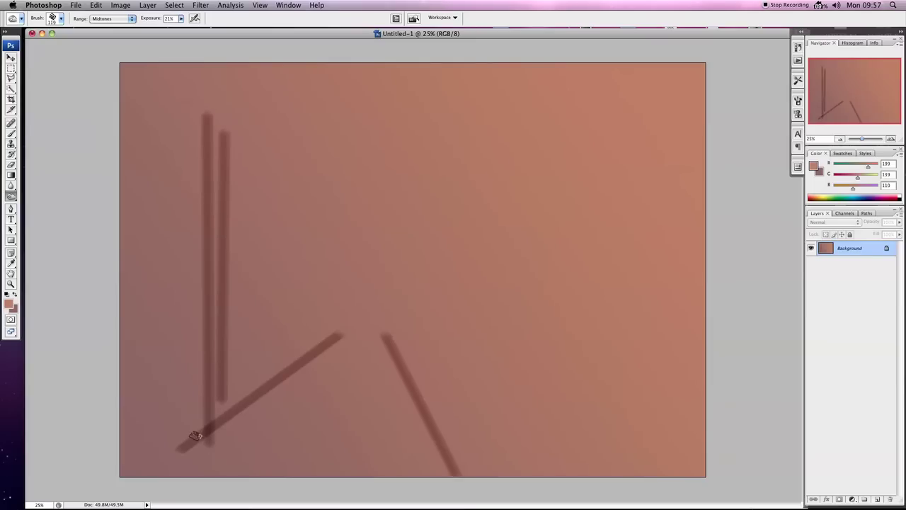
left_click(186, 450, "shift")
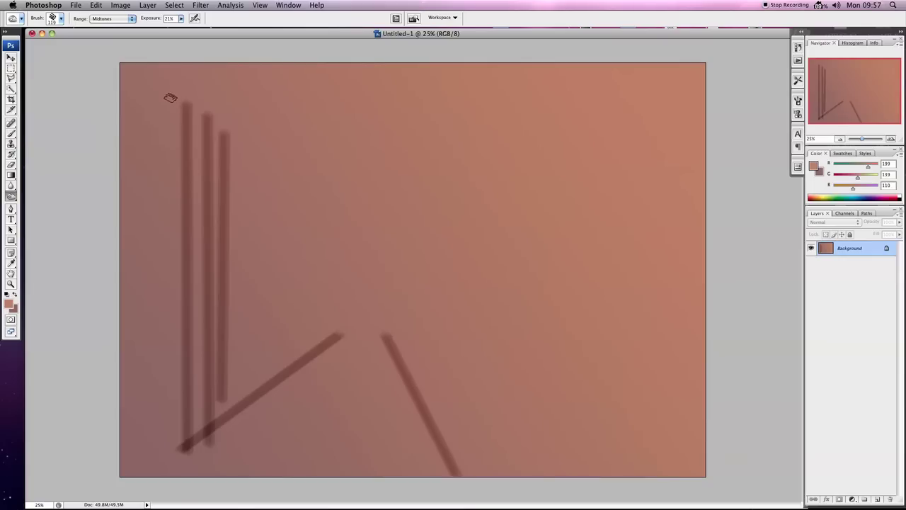
left_click(160, 459, "shift")
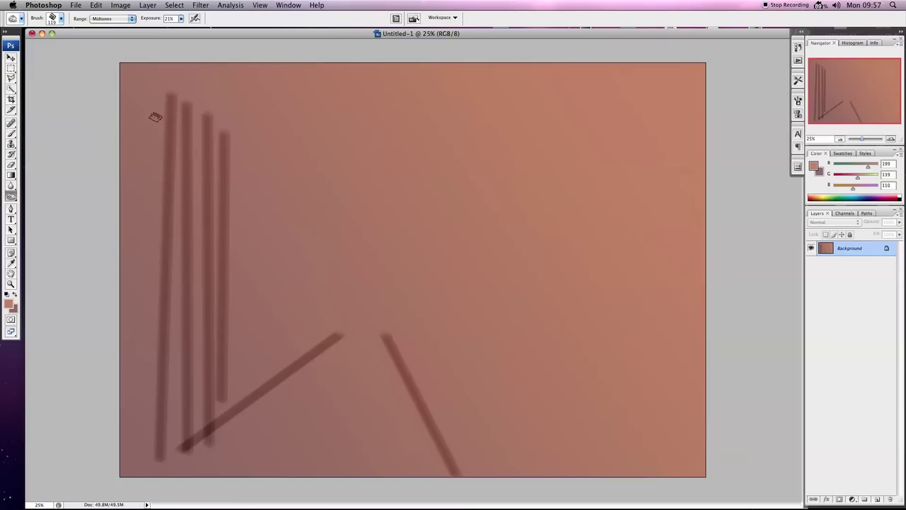
left_click(149, 96)
left_click(132, 471, "shift")
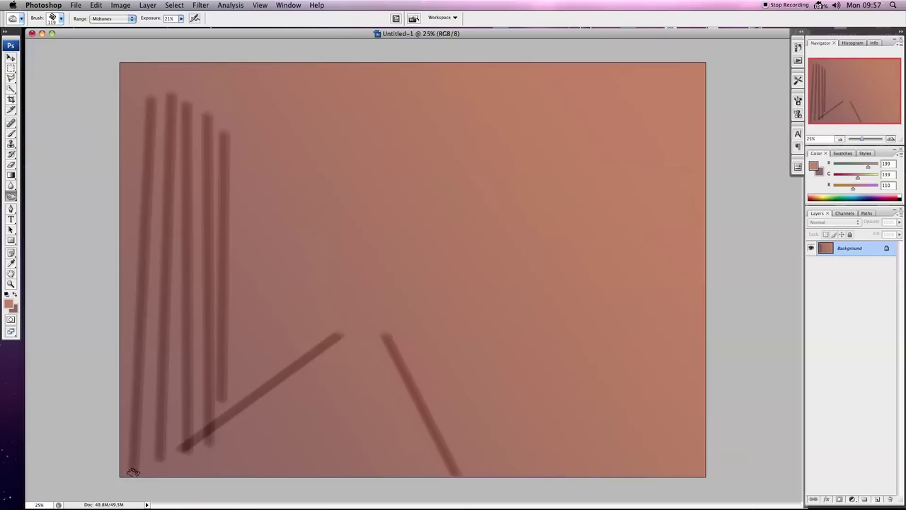
left_click(231, 431, "shift")
left_click(172, 96)
left_click(160, 460, "shift")
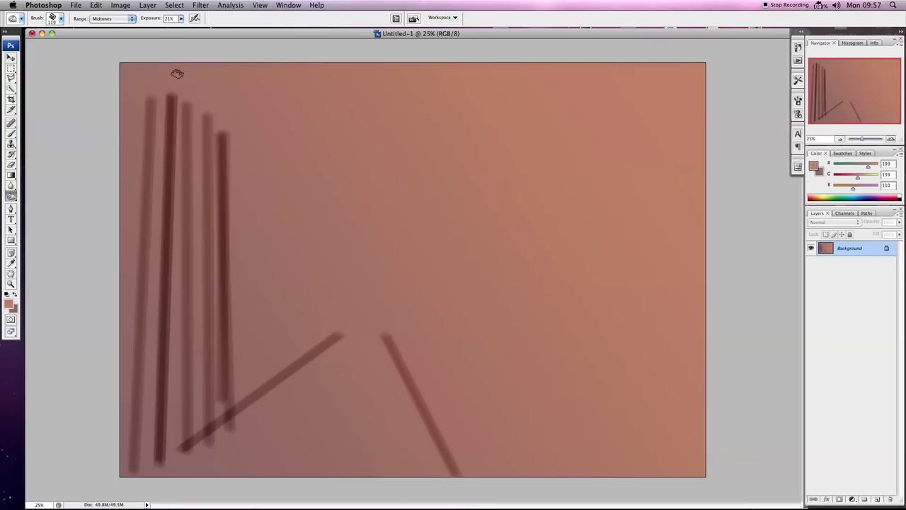
left_click(10, 79)
left_click(226, 135)
Complete the polygonal outline of the peaked tower around the left streaks.
left_click(167, 96)
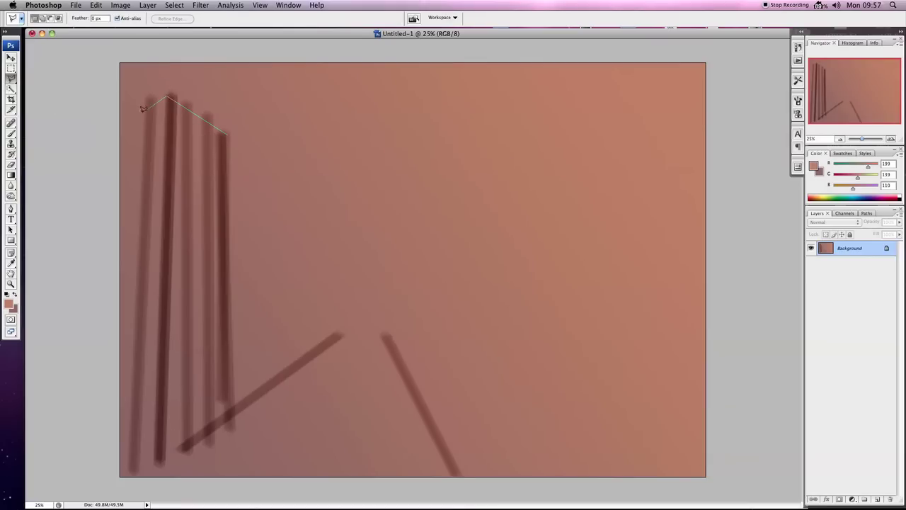
left_click(117, 126)
left_click(73, 489)
double_click(242, 490)
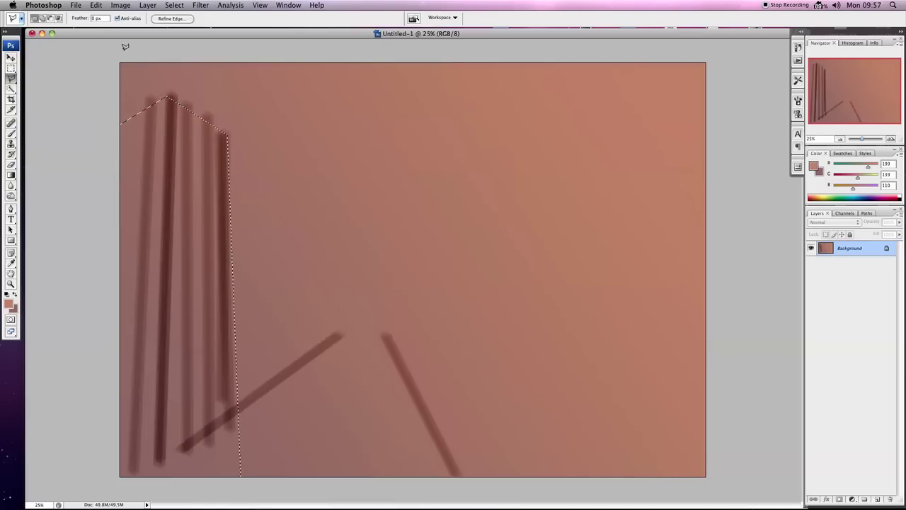
Darken the tower selection with Hue/Saturation, Lightness -26.
left_click(120, 5)
left_click(236, 108)
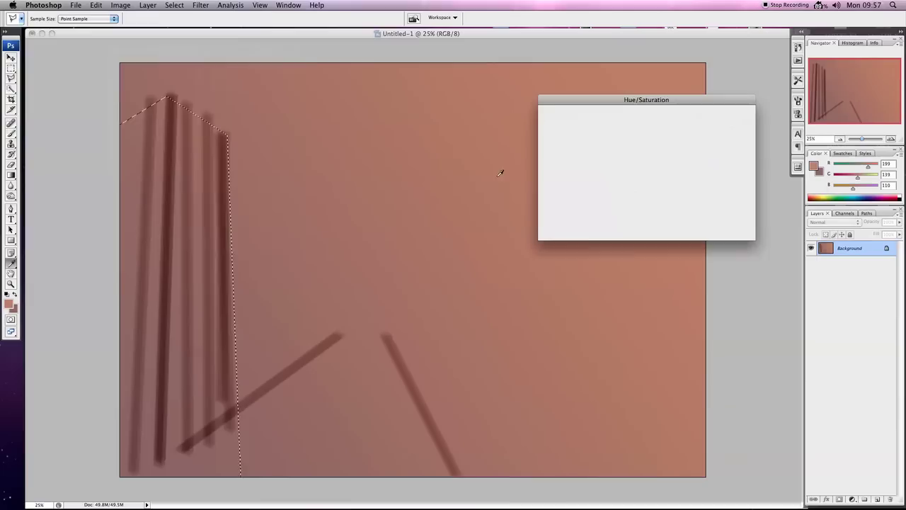
mouse_move(623, 193)
left_mouse_down()
mouse_move(633, 193)
mouse_move(610, 196)
left_mouse_up()
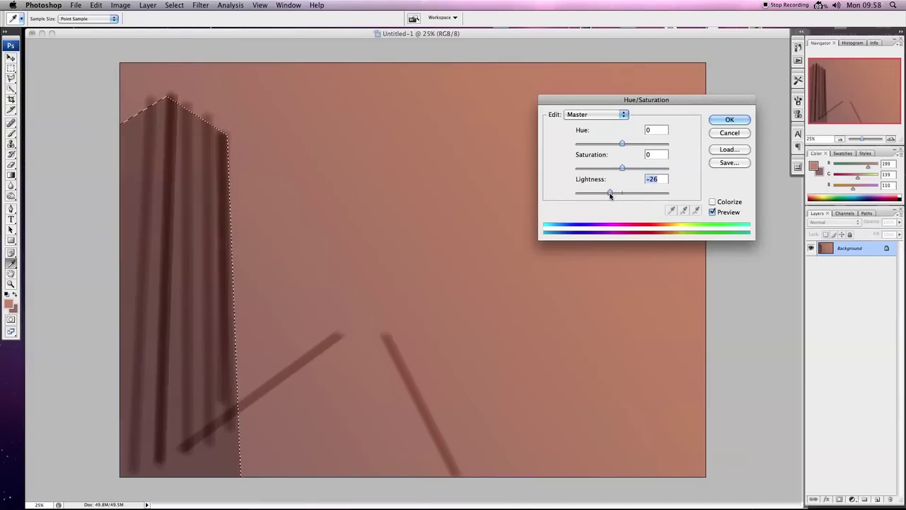
left_click(729, 119)
left_click(174, 5)
key("Escape")
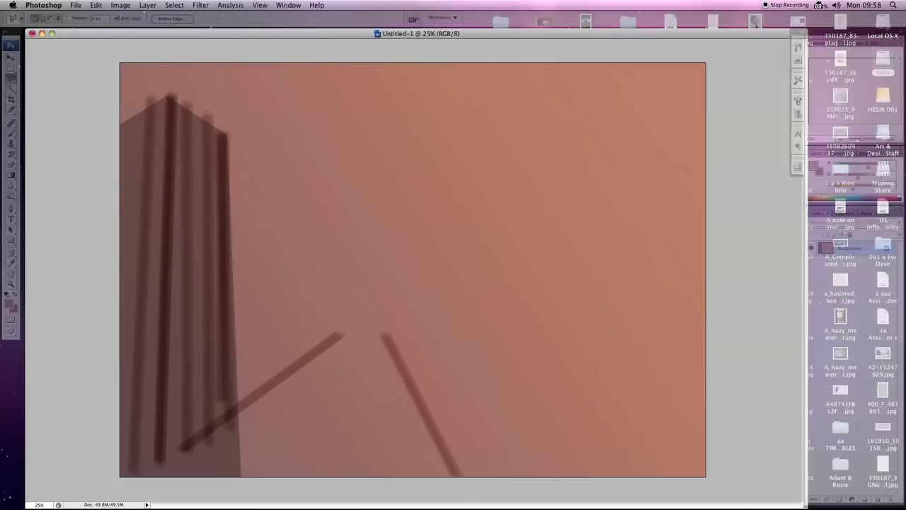
Trace the stepped skyline across the middle and right with the lasso, skirting the road.
left_click(174, 5)
left_click(166, 46)
left_click_drag(11, 78, 43, 83)
mouse_move(397, 336)
left_mouse_down()
mouse_move(484, 224)
mouse_move(487, 265)
mouse_move(532, 239)
mouse_move(550, 185)
mouse_move(555, 227)
mouse_move(553, 217)
mouse_move(653, 265)
mouse_move(700, 267)
mouse_move(754, 326)
mouse_move(687, 502)
mouse_move(601, 492)
mouse_move(470, 424)
mouse_move(526, 375)
mouse_move(401, 341)
mouse_move(313, 333)
mouse_move(263, 352)
mouse_move(239, 330)
mouse_move(231, 288)
mouse_move(256, 244)
mouse_move(268, 253)
left_mouse_up()
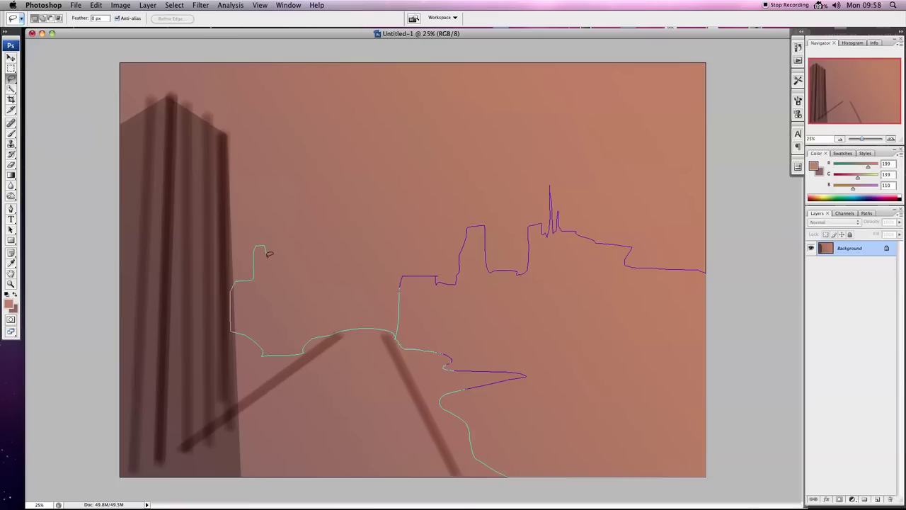
left_click_drag(318, 268, 399, 337)
Darken the skyline with Hue/Saturation: Saturation -7, Lightness -16.
left_click(120, 5)
mouse_move(136, 31)
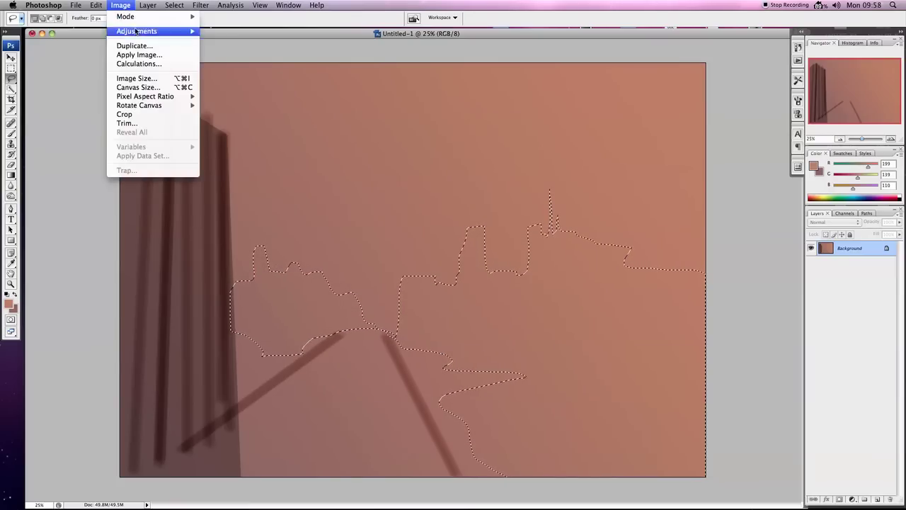
left_click(273, 109)
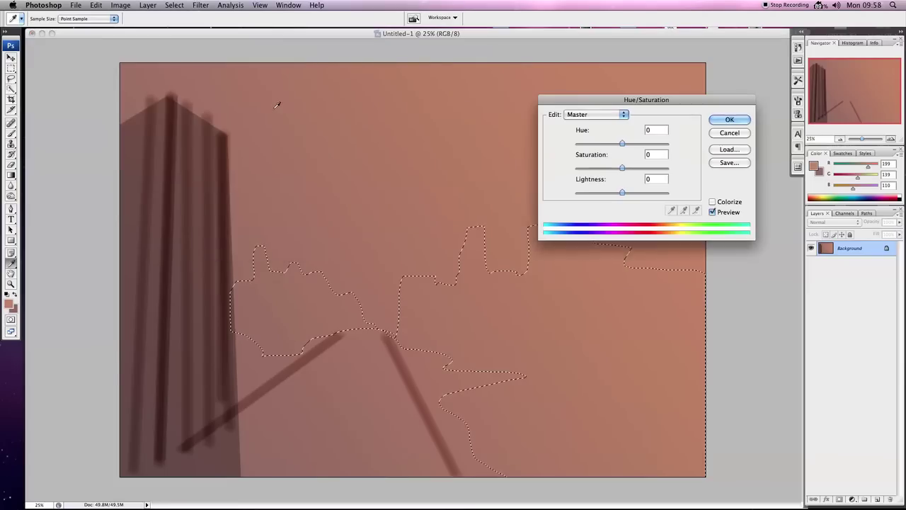
mouse_move(625, 196)
left_mouse_down()
mouse_move(614, 188)
mouse_move(619, 169)
left_mouse_up()
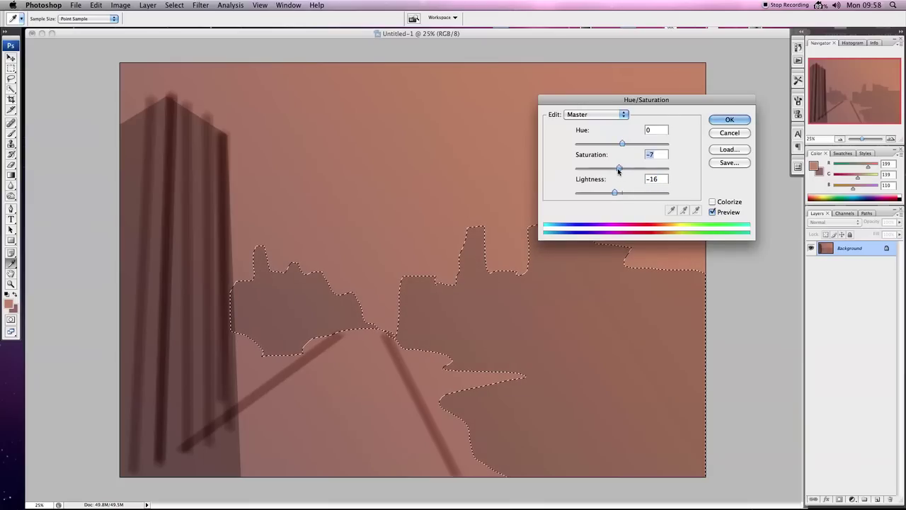
left_click(729, 119)
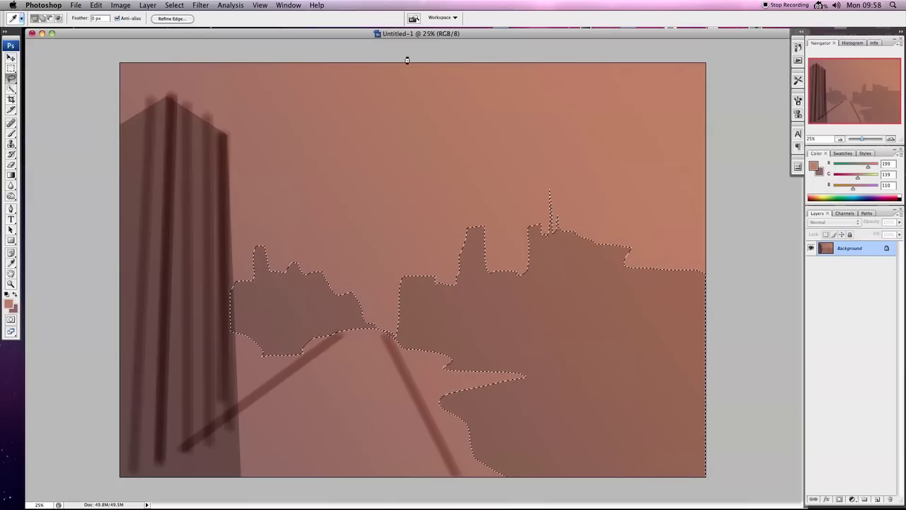
Deselect the skyline and set up the Dodge tool at Midtones 50% with a 28 px brush.
left_click(174, 5)
left_click(184, 28)
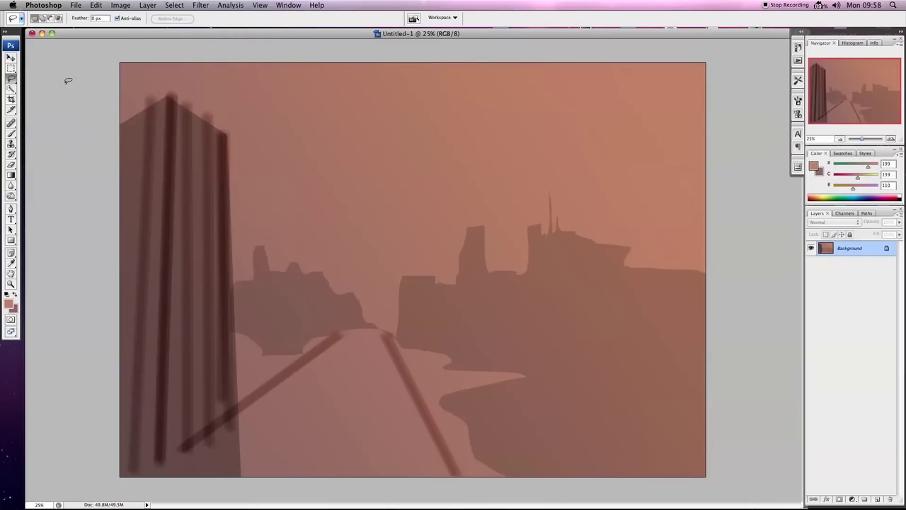
left_click(11, 196)
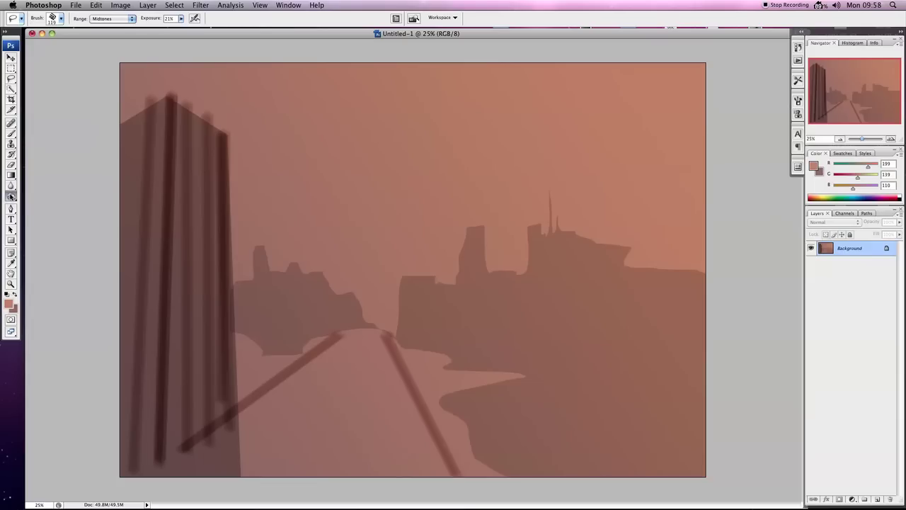
left_click_drag(10, 196, 36, 195)
left_click(62, 18)
left_click_drag(39, 44, 25, 43)
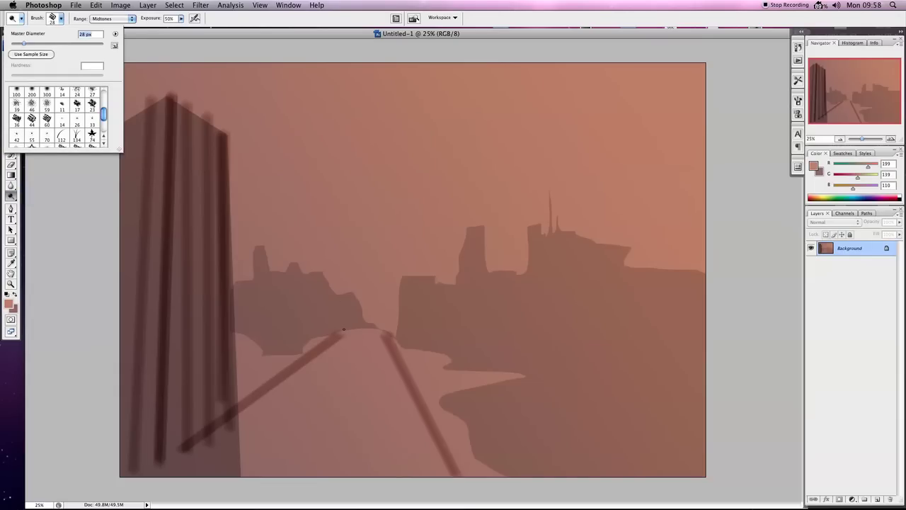
key("Return")
Dodge straight light streaks along both road edges and a bent line down the middle.
left_click(172, 471, "shift")
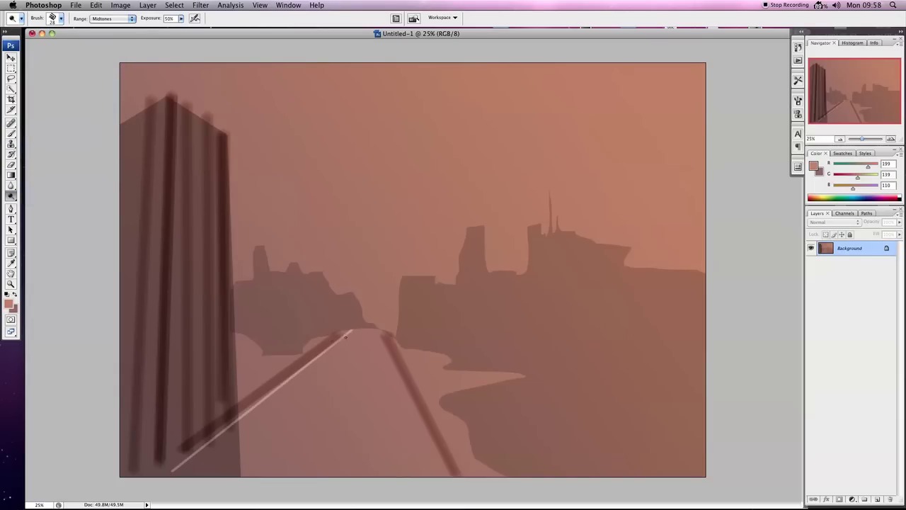
left_click(178, 474)
left_click(347, 328, "shift")
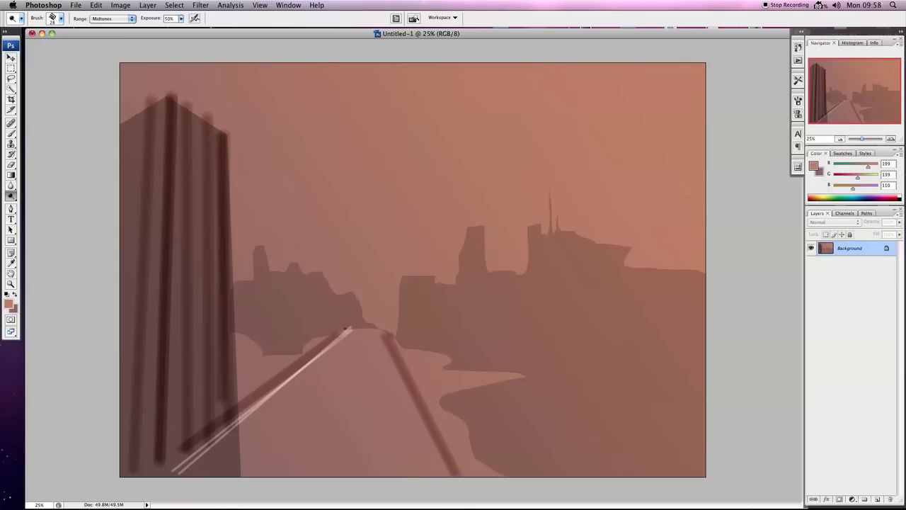
left_click(435, 476)
left_click(364, 326, "shift")
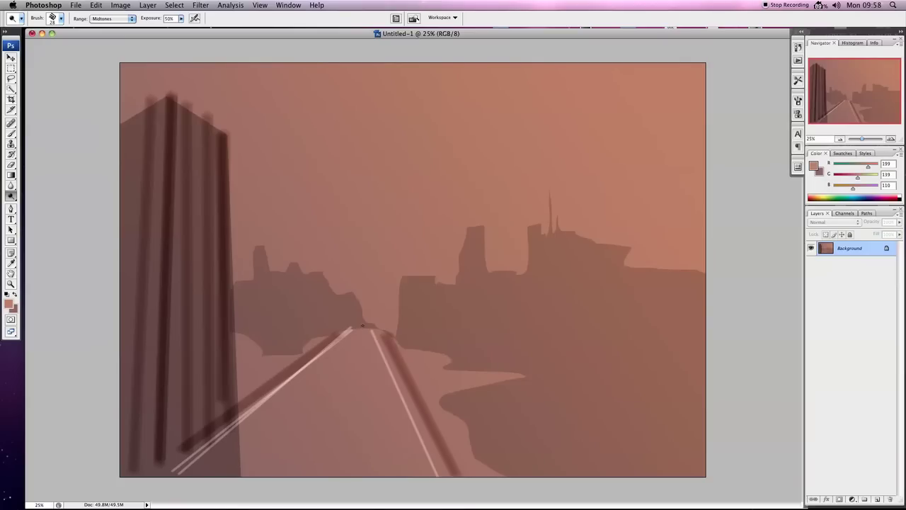
left_click(423, 477)
left_click(367, 329, "shift")
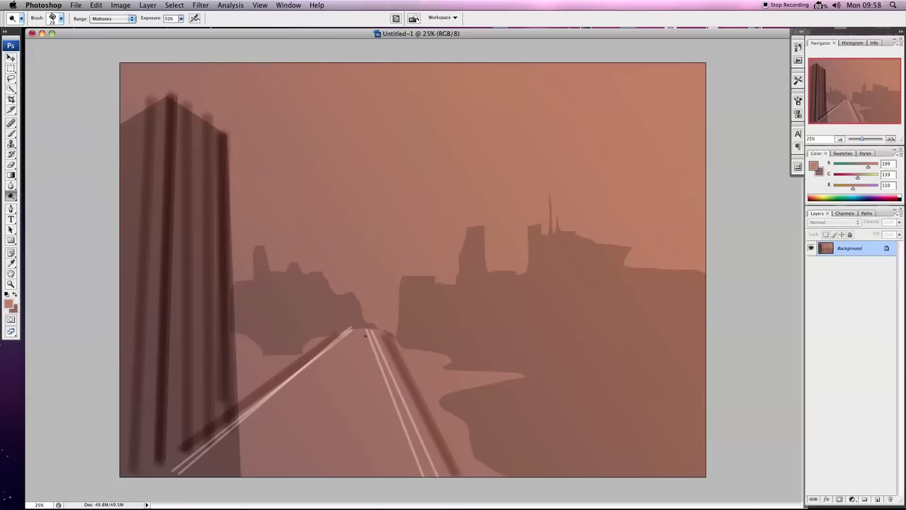
left_click_drag(381, 386, 365, 395)
left_click(389, 470, "shift")
left_click(399, 461, "shift")
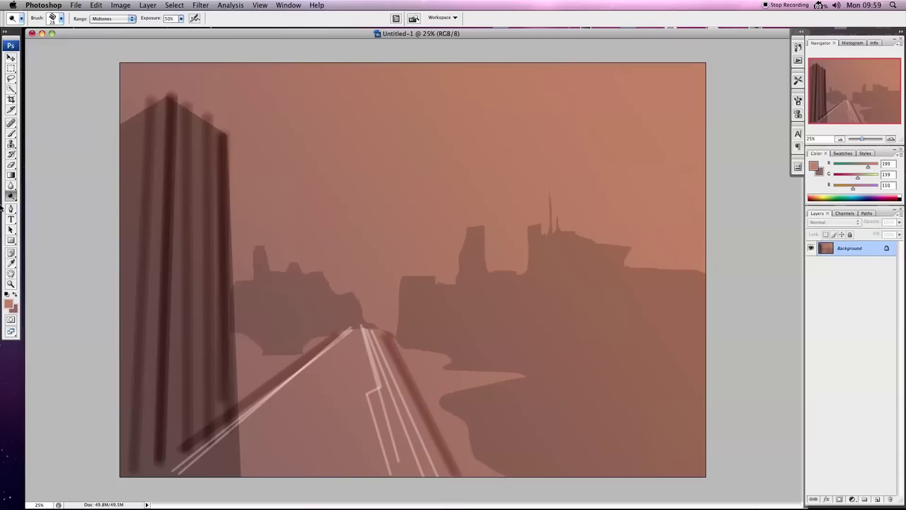
Set the foreground colour to orange-red bf5b29 and pick a 44 px brush.
left_click(8, 306)
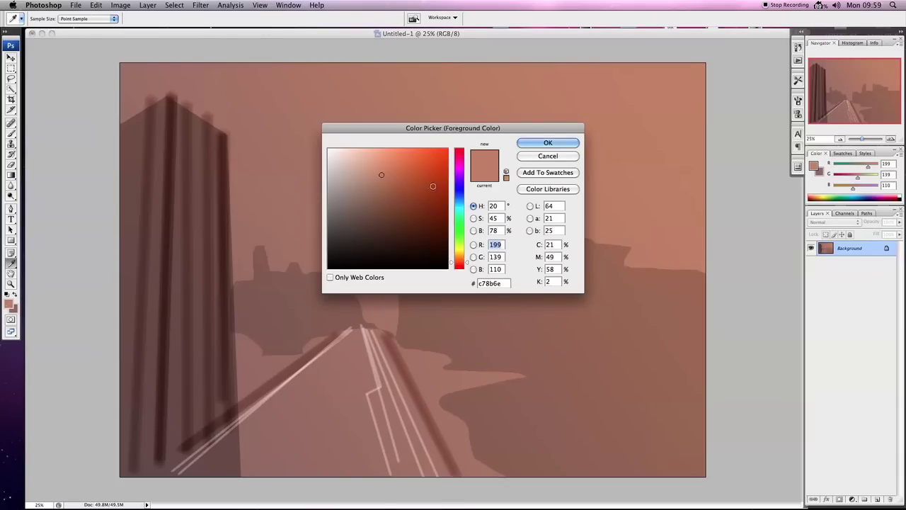
left_click(422, 178)
key("Return")
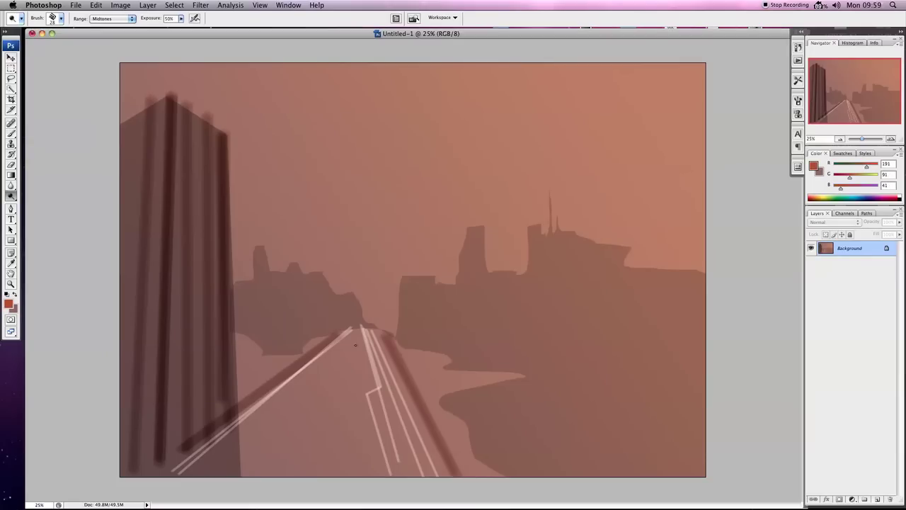
left_click(11, 133)
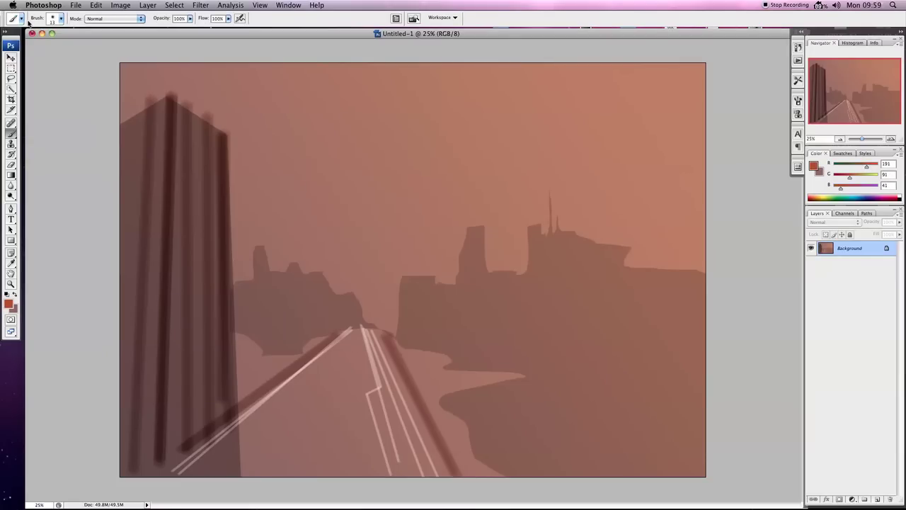
left_click(61, 20)
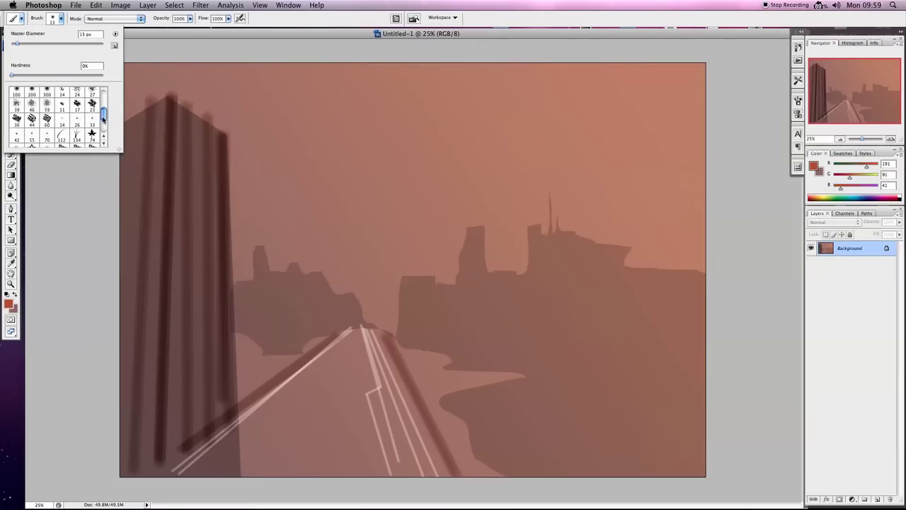
left_click_drag(103, 119, 104, 114)
left_click(31, 132)
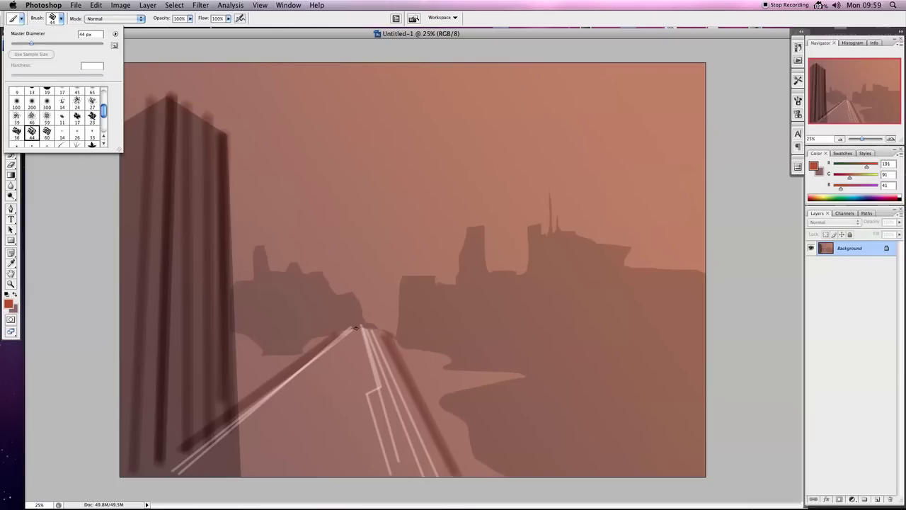
key("Return")
Paint a red streak on the left road edge, then thin 14 px lines from the vanishing point.
left_click(188, 478, "shift")
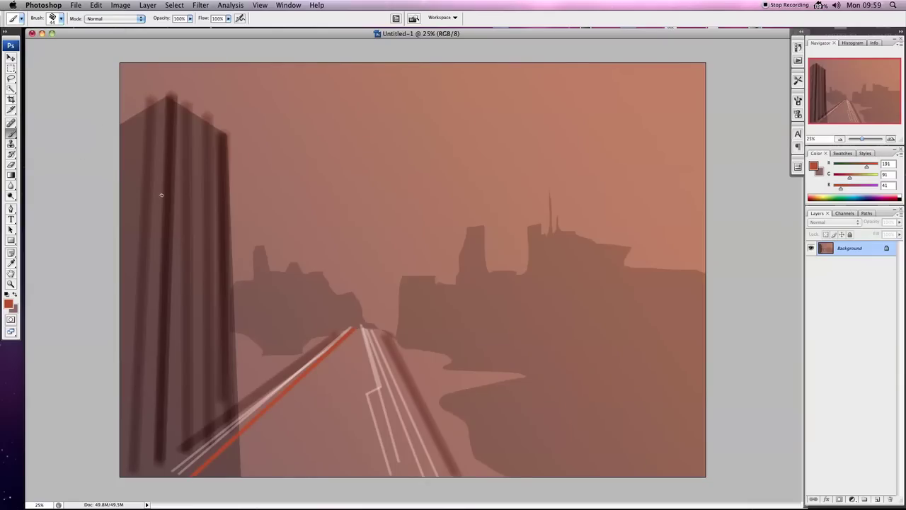
left_click(61, 19)
left_click_drag(24, 45, 21, 49)
key("Return")
left_click(393, 478, "shift")
left_click(246, 471, "shift")
left_click(429, 459, "shift")
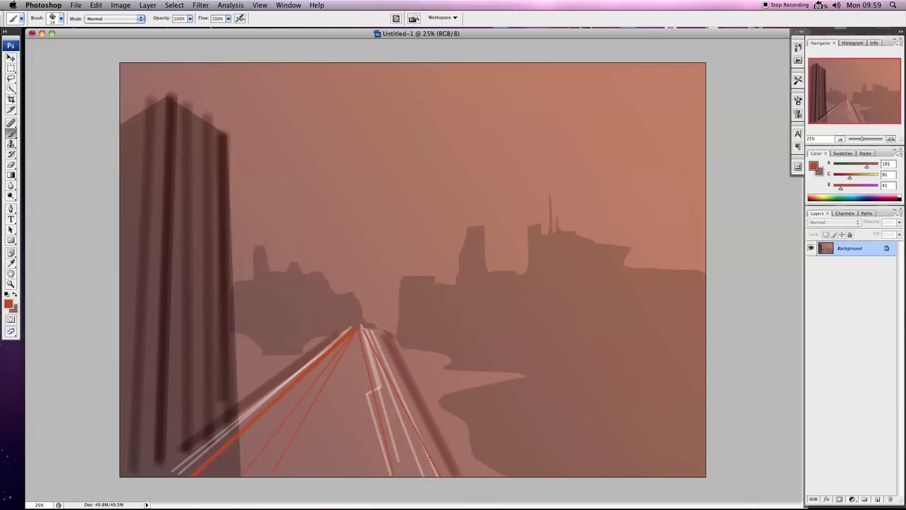
left_click(396, 398, "shift")
left_click(437, 491, "shift")
Dodge with a 58 px brush a long streak up the left road edge and one up-right.
left_click(11, 196)
left_click_drag(11, 195, 39, 206)
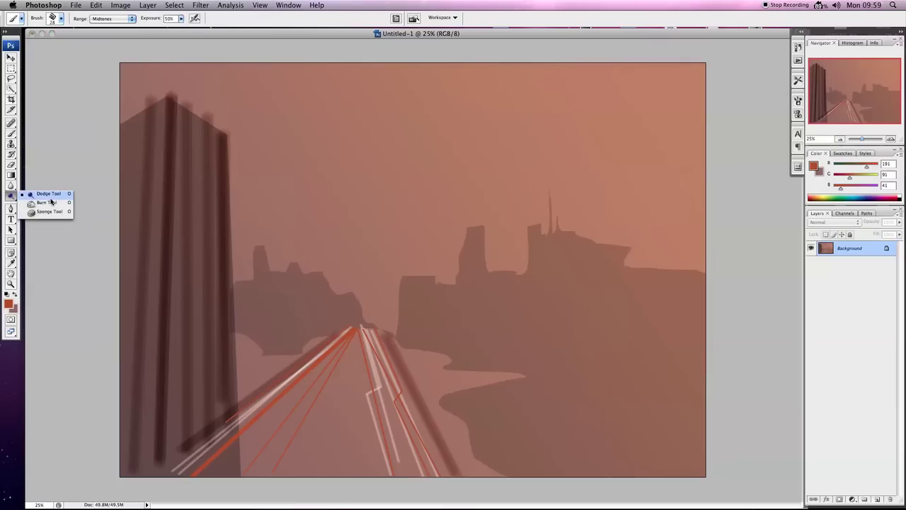
left_click(60, 21)
left_click_drag(46, 43, 38, 45)
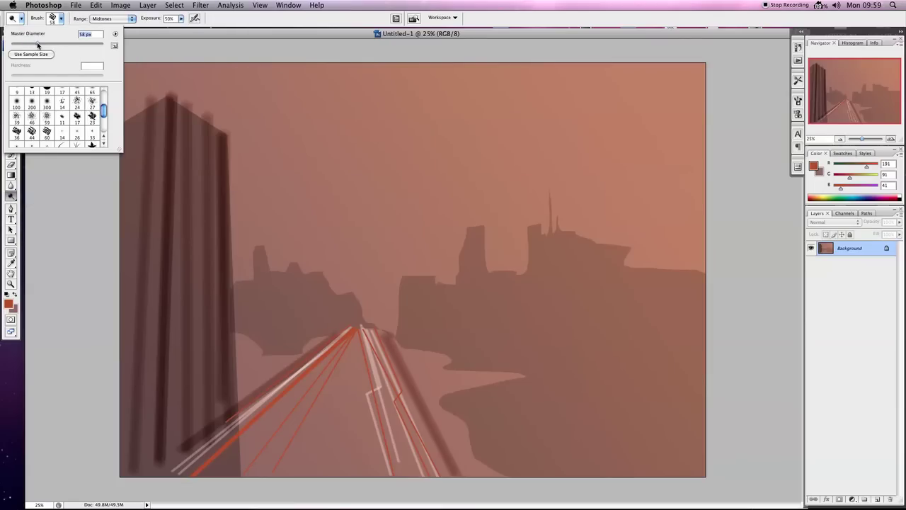
left_click(146, 471)
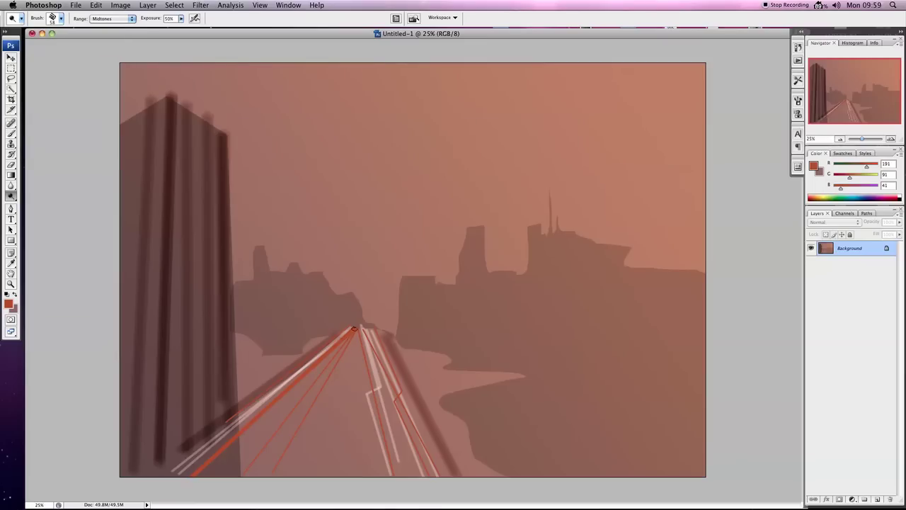
left_click(352, 326, "shift")
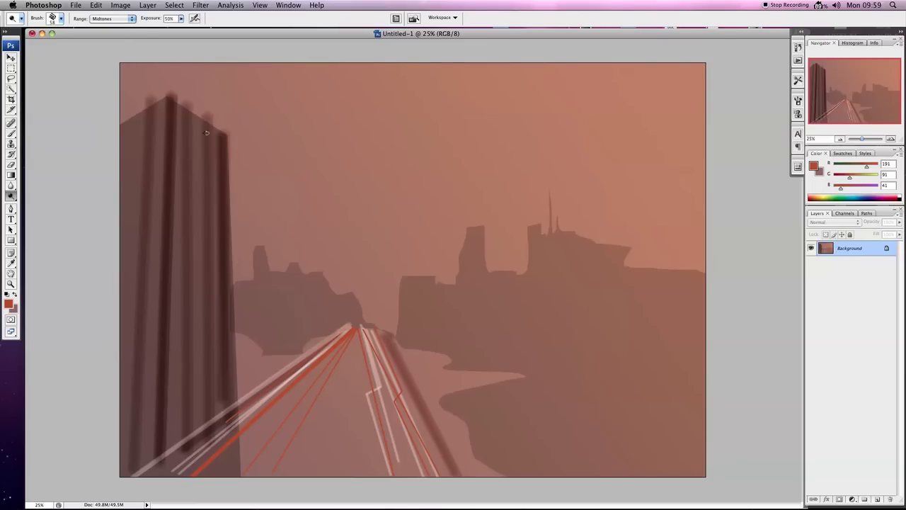
left_click(443, 291, "shift")
Step backward once, then dodge vertical bars and horizontal bands across the right buildings.
left_click(97, 6)
left_click(98, 6)
left_click(99, 5)
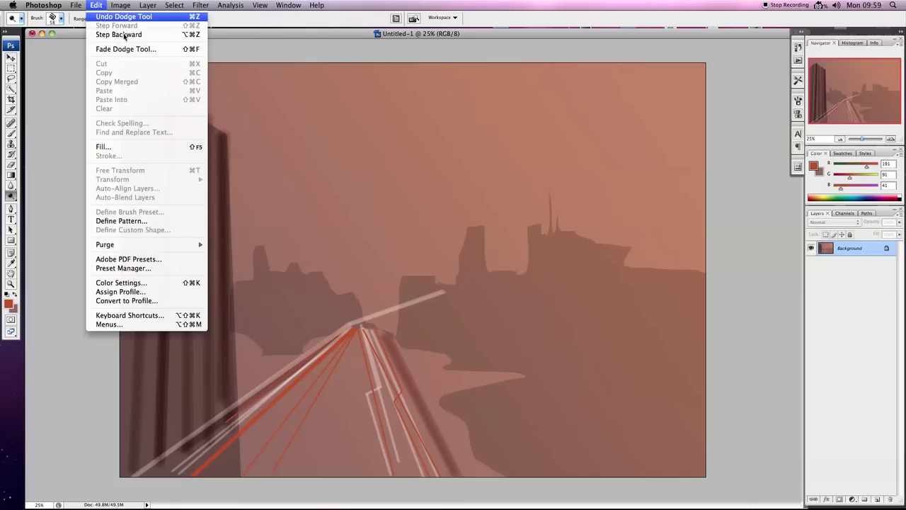
left_click(124, 35)
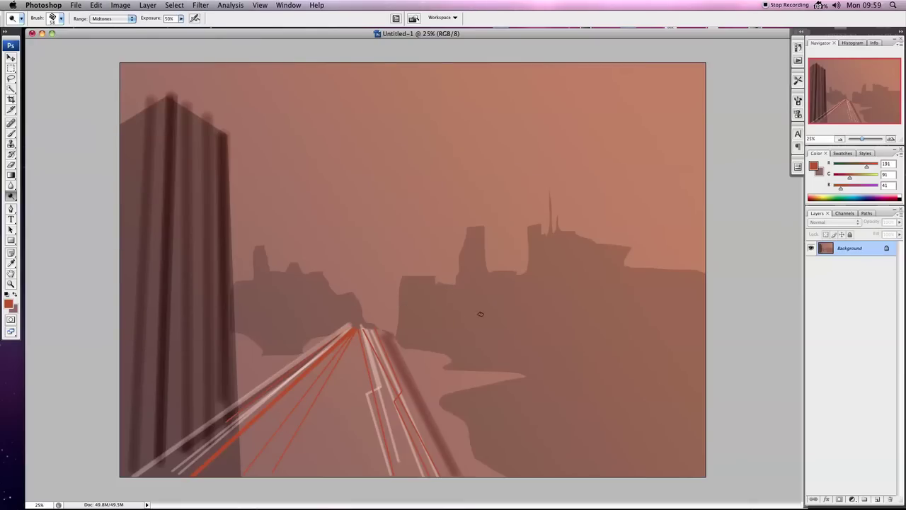
left_click_drag(482, 324, 482, 225)
mouse_move(527, 325)
left_mouse_down()
mouse_move(528, 224)
mouse_move(550, 258)
mouse_move(526, 251)
mouse_move(580, 256)
left_mouse_up()
left_click_drag(526, 251, 591, 251)
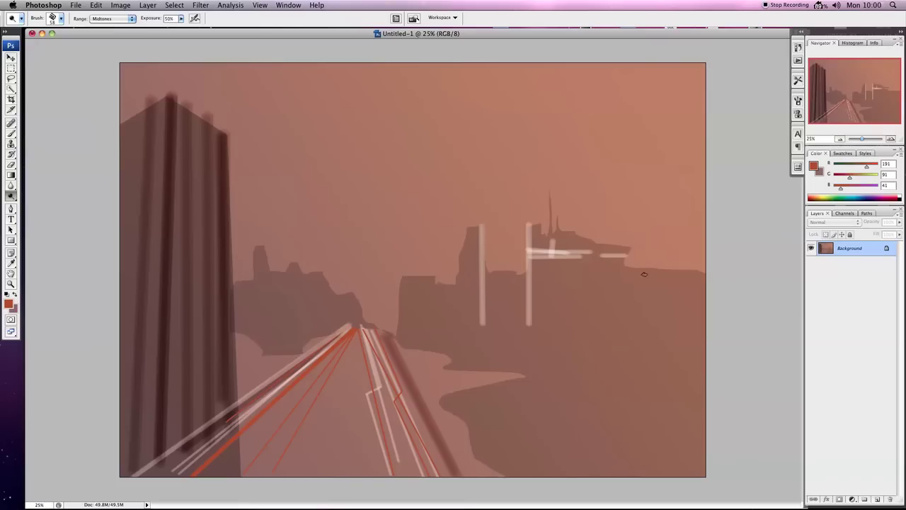
left_click_drag(709, 284, 619, 290)
mouse_move(708, 354)
left_mouse_down()
mouse_move(501, 355)
mouse_move(549, 361)
mouse_move(555, 343)
mouse_move(564, 362)
left_mouse_up()
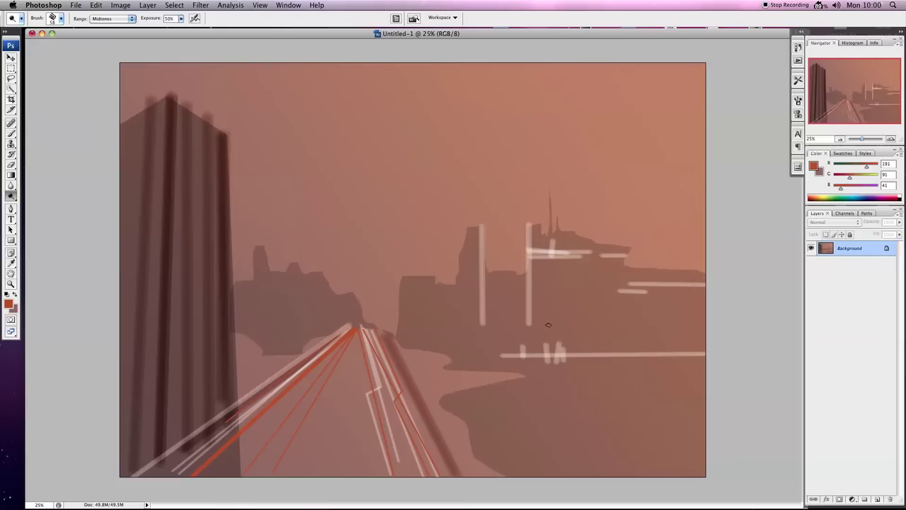
Switch to a 20 px brush and dodge short marks and thin lines on the right.
left_click(61, 18)
left_click_drag(31, 43, 20, 43)
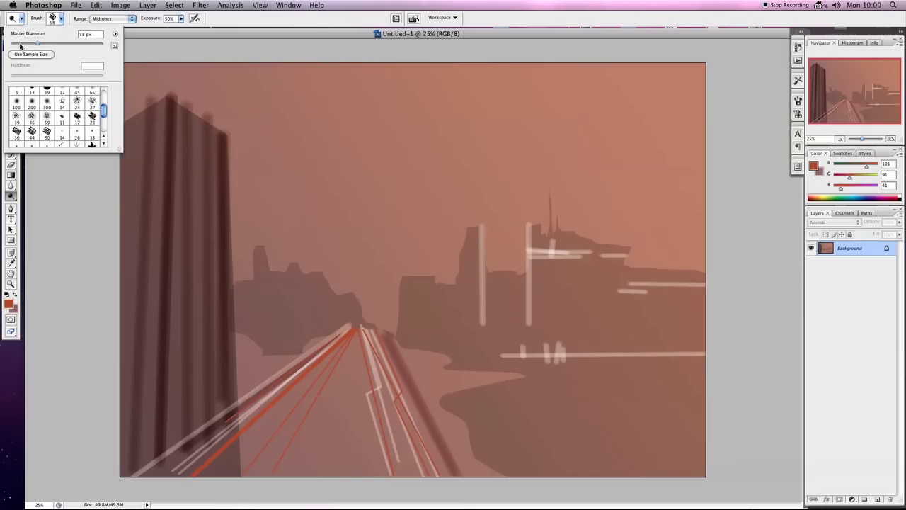
key("Return")
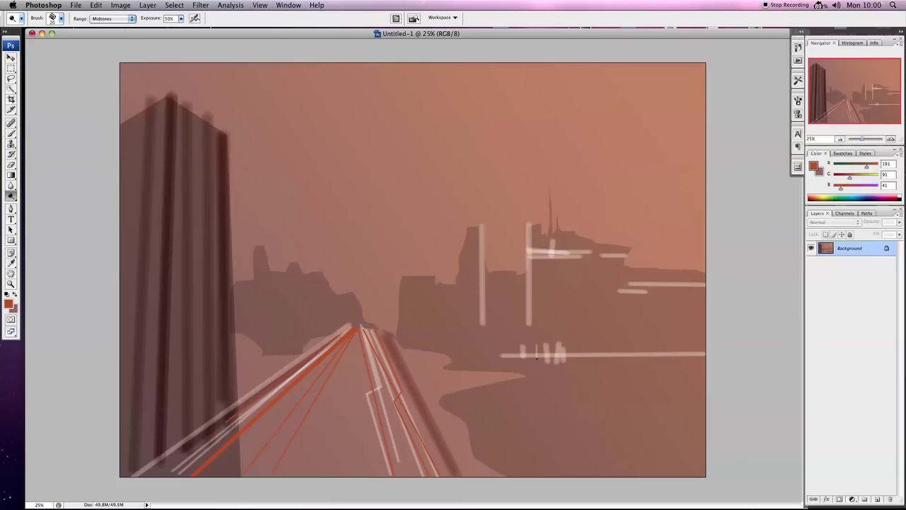
mouse_move(541, 346)
left_mouse_down()
mouse_move(539, 359)
mouse_move(549, 359)
left_mouse_up()
left_click(599, 367, "shift")
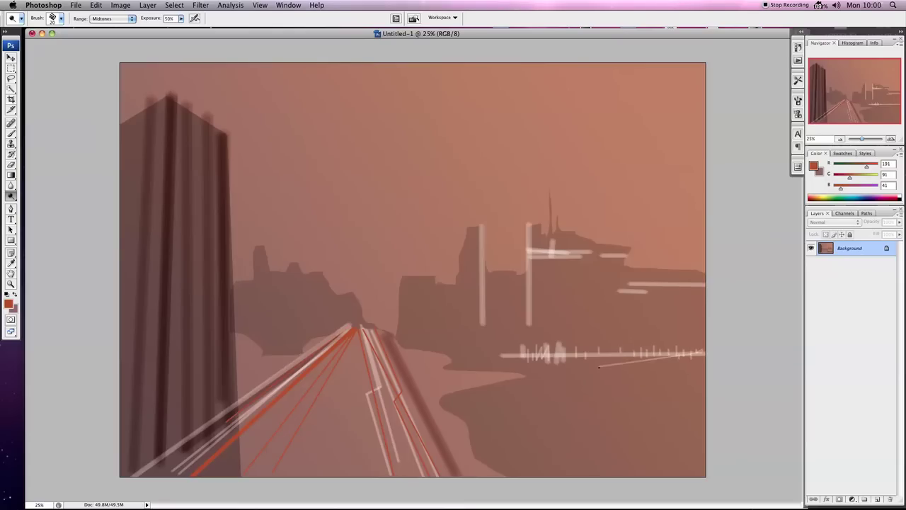
left_click(709, 362, "shift")
left_click(620, 359, "shift")
Dodge horizontal light streaks across the left street and left buildings.
left_click_drag(245, 361, 295, 361)
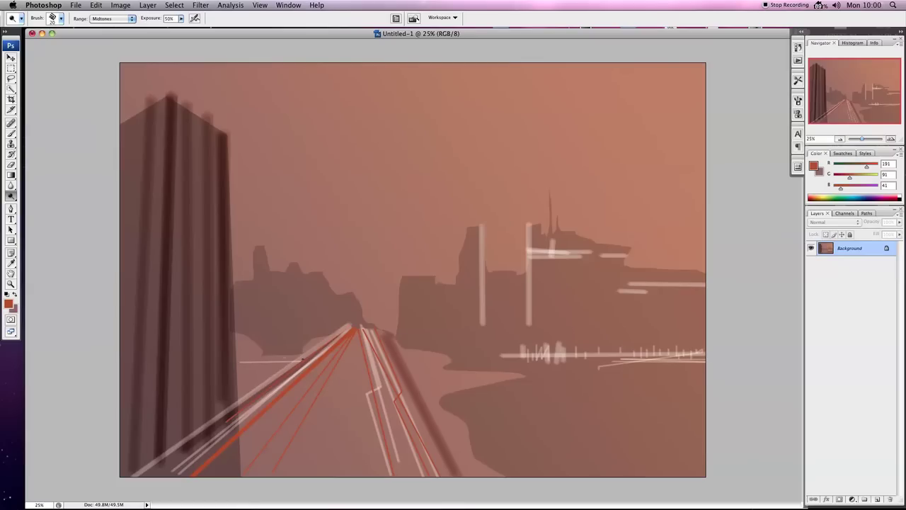
left_click_drag(232, 364, 301, 358)
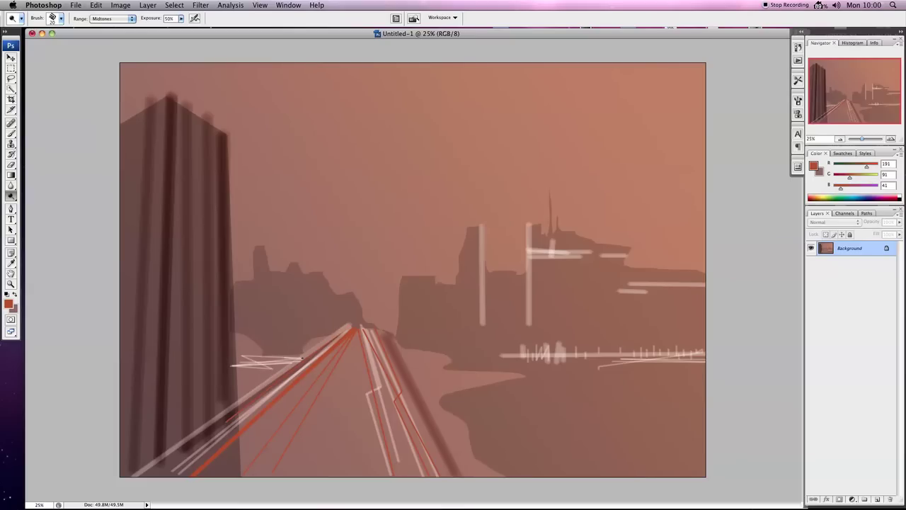
mouse_move(323, 291)
left_mouse_down()
mouse_move(258, 291)
mouse_move(330, 295)
left_mouse_up()
left_click_drag(273, 294, 353, 295)
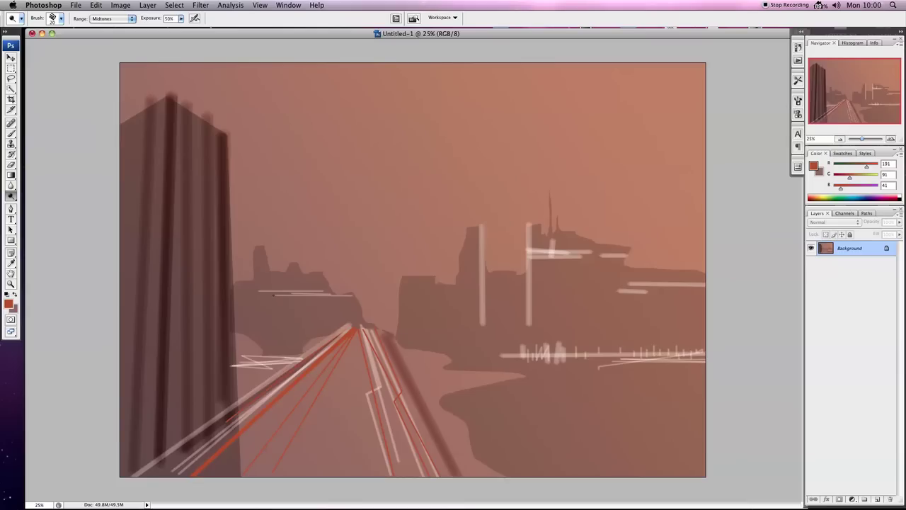
Sample a greyish brown from the painting and set the brush to 55 px.
left_click(11, 133)
left_click(466, 295, "alt")
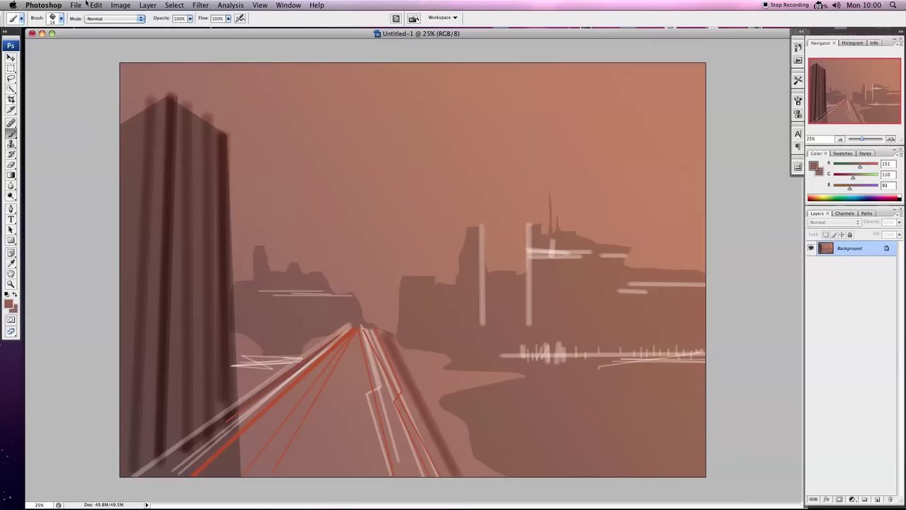
left_click(61, 19)
left_click_drag(19, 44, 16, 44)
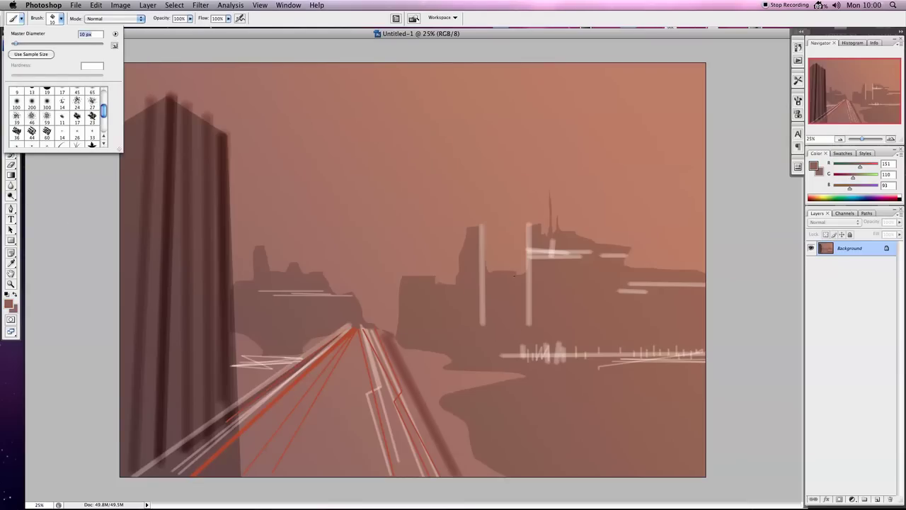
left_click(36, 44)
key("Return")
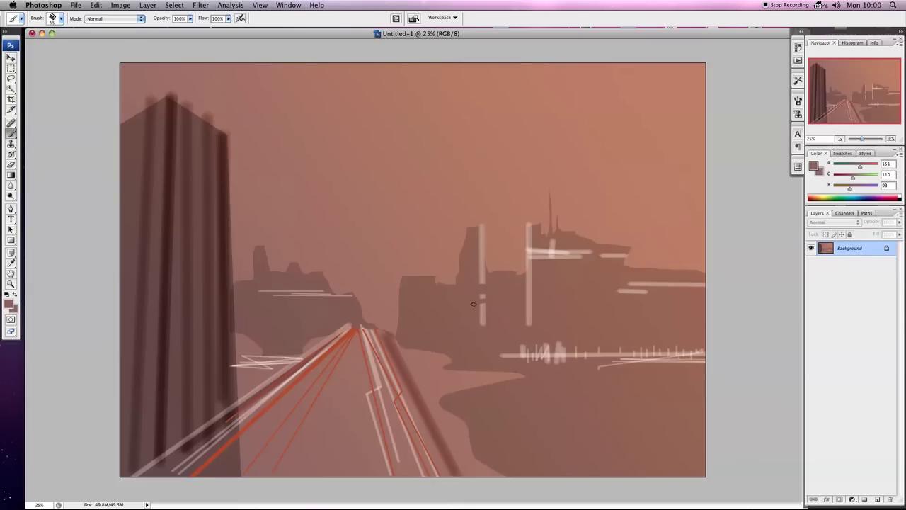
Paint short dark strokes across the white bars on the right-hand buildings.
mouse_move(528, 299)
left_mouse_down()
mouse_move(528, 275)
mouse_move(566, 256)
mouse_move(624, 252)
left_mouse_up()
left_click_drag(558, 342, 559, 364)
mouse_move(636, 281)
left_mouse_down()
mouse_move(638, 294)
mouse_move(703, 282)
left_mouse_up()
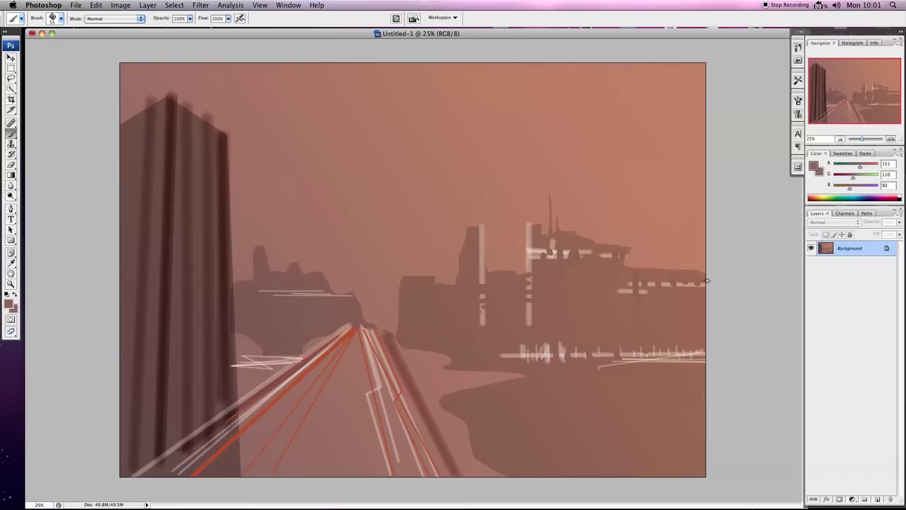
left_click_drag(491, 269, 473, 268)
Set the foreground colour to saturated orange RGB 249, 183, 7.
left_click(10, 302)
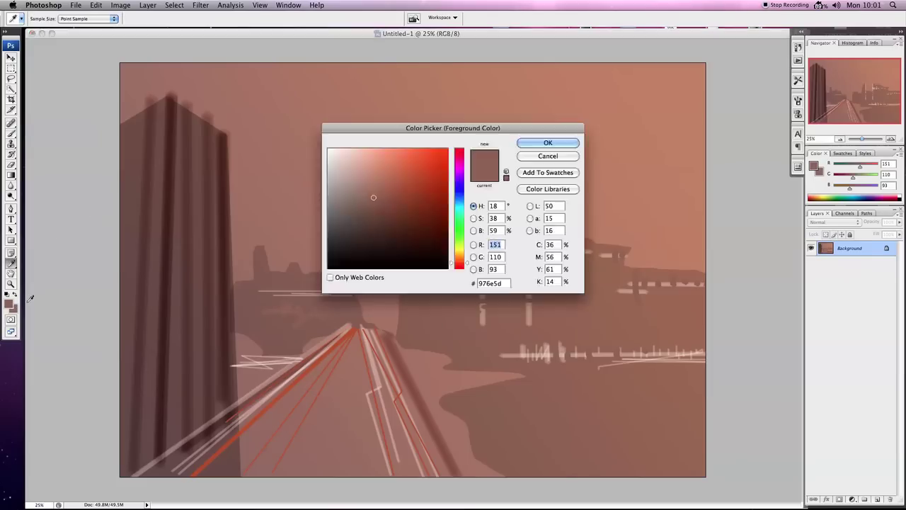
left_click_drag(417, 157, 367, 156)
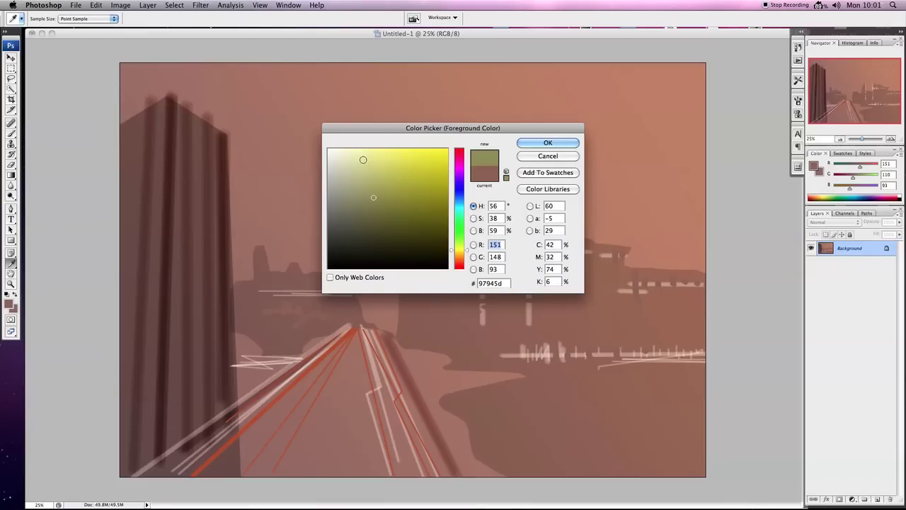
left_click(460, 254)
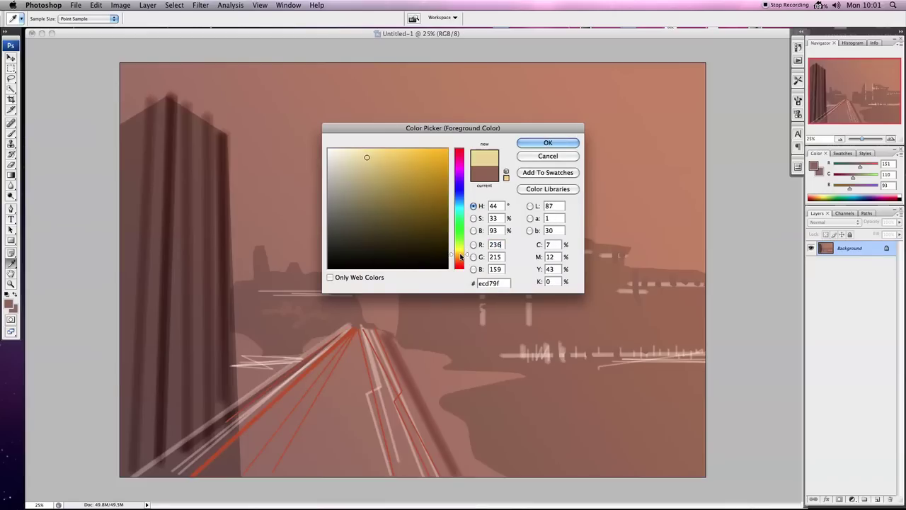
left_click(573, 145)
left_click(9, 305)
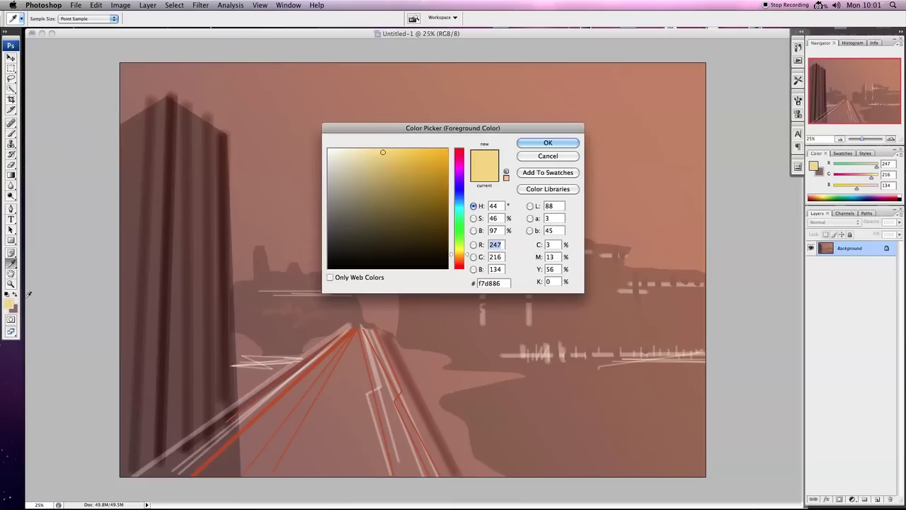
left_click(445, 152)
left_click(547, 142)
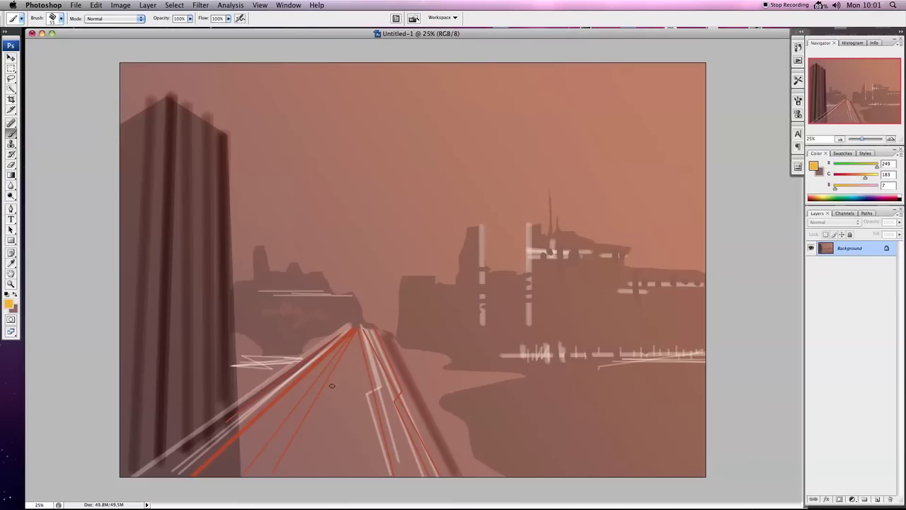
With a 21 px brush, paint yellow streaks down-left and down the road centre.
left_click(61, 18)
left_click_drag(25, 43, 21, 43)
key("Return")
left_click_drag(354, 332, 296, 475)
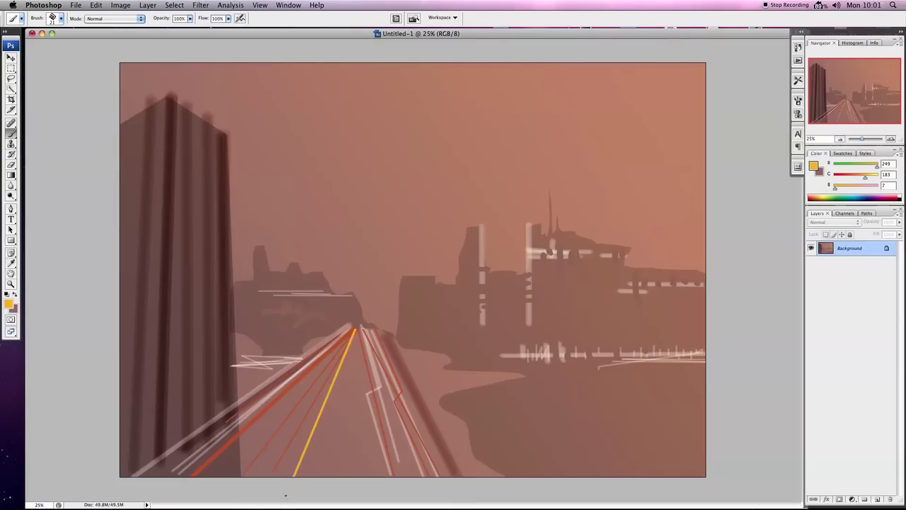
left_click_drag(358, 330, 369, 472)
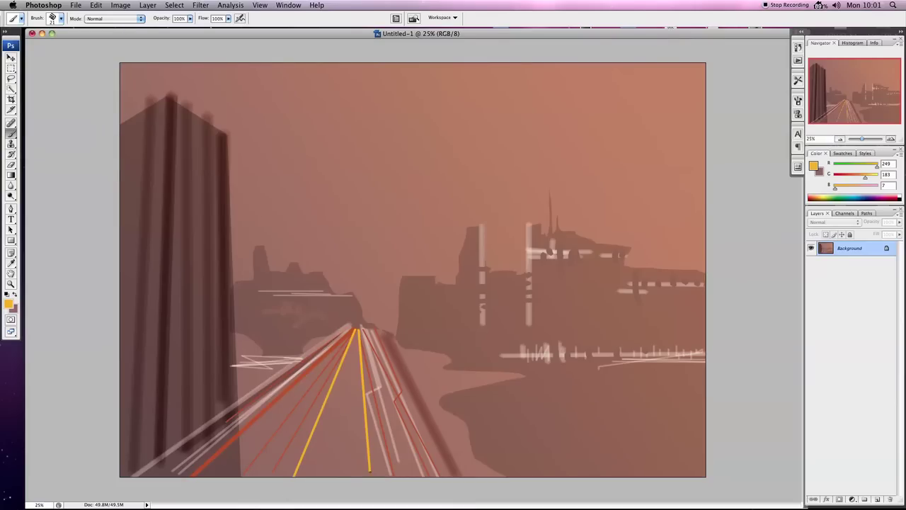
left_click(359, 424, "shift")
Paint more straight and wavy yellow streaks toward the lower left and lower right.
left_click(267, 398, "shift")
left_click(228, 469, "shift")
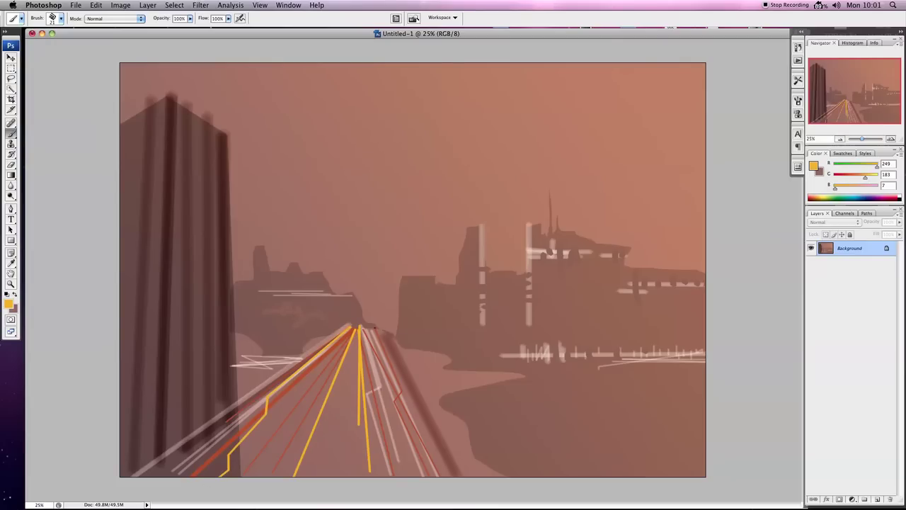
left_click(425, 429, "shift")
left_click_drag(425, 428, 440, 486)
left_click_drag(352, 329, 253, 486)
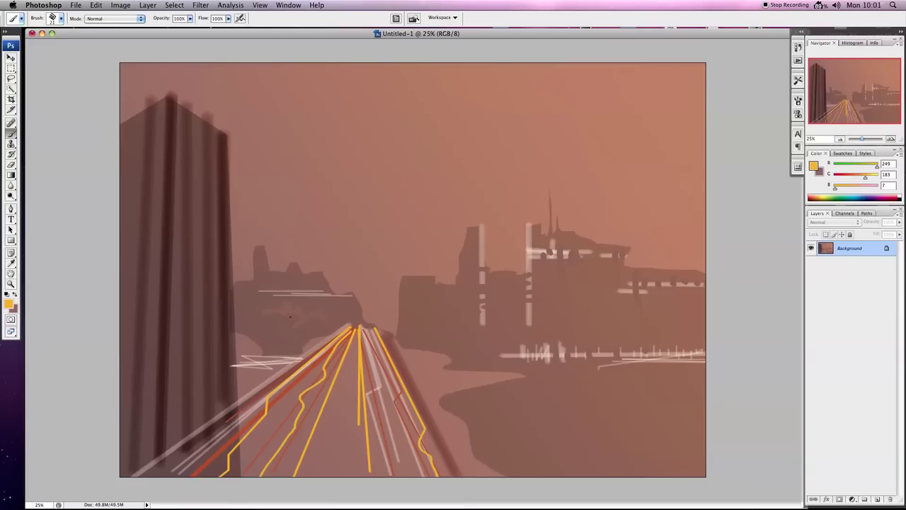
Set the foreground to pale cream (RGB 245, 234, 206) and the brush diameter to 8 px.
left_click(9, 303)
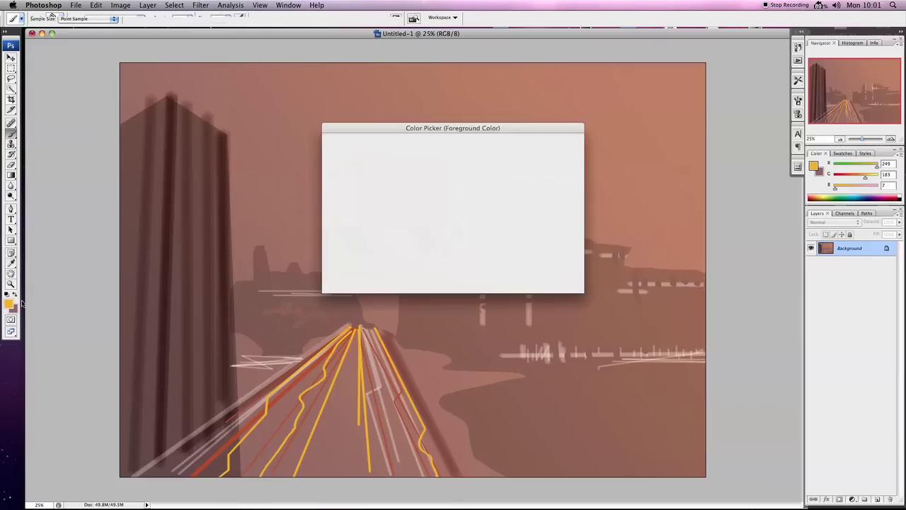
left_click(347, 153)
left_click(548, 142)
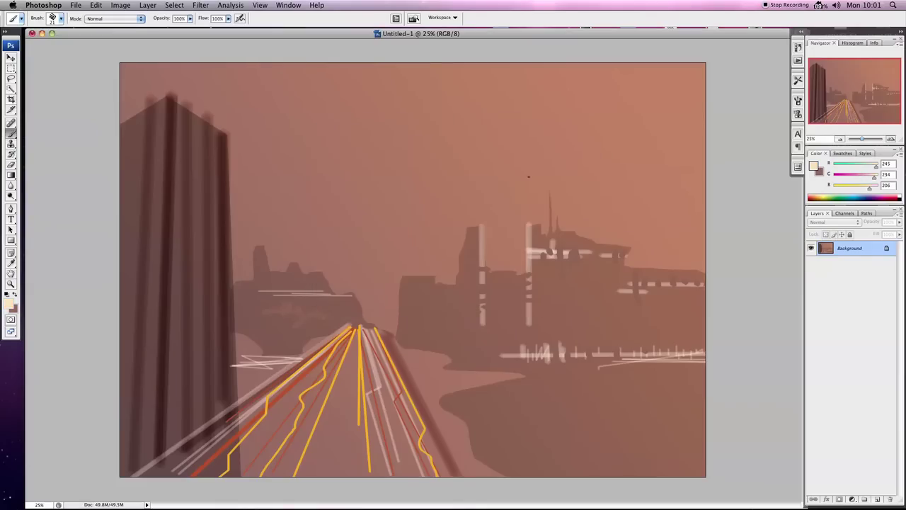
left_click(61, 19)
left_click_drag(16, 45, 13, 44)
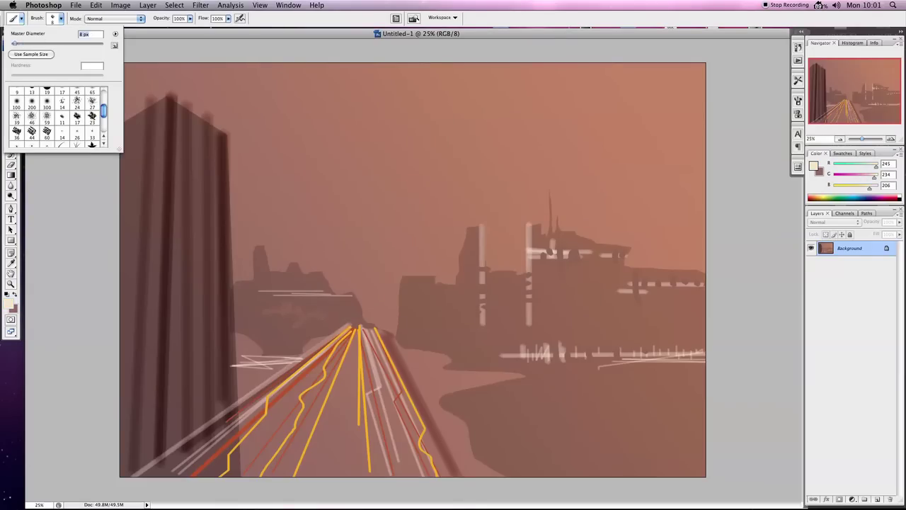
key("Return")
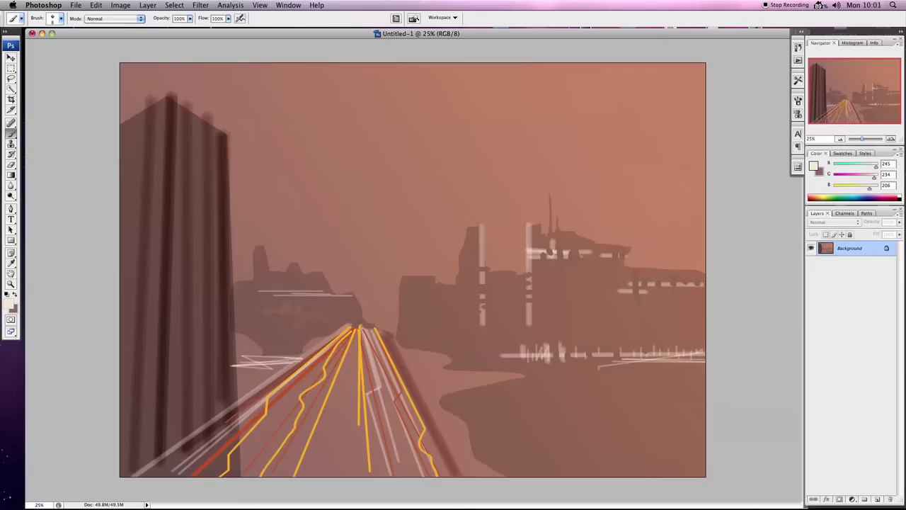
Paint eight thin pale cream streaks fanning down the road from the vanishing point.
left_click_drag(358, 325, 358, 428)
left_click_drag(360, 330, 371, 452)
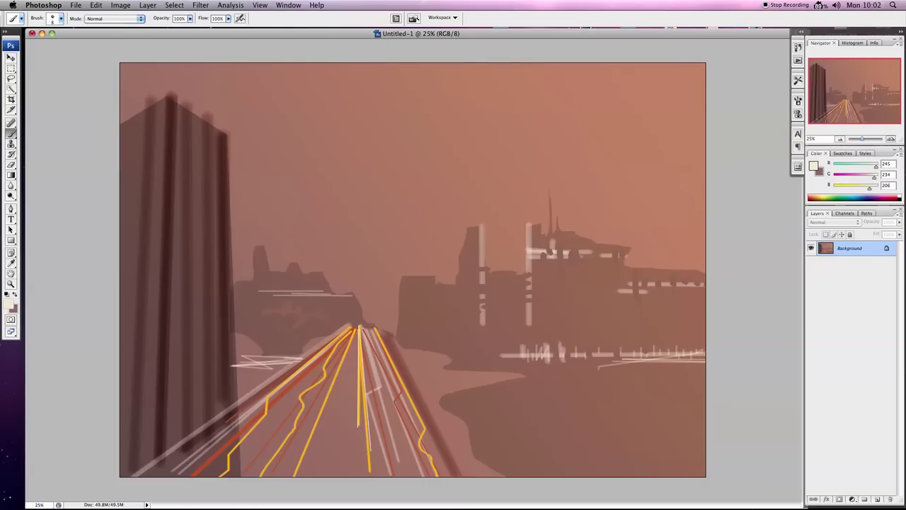
left_click_drag(365, 340, 428, 490)
left_click_drag(362, 360, 378, 463)
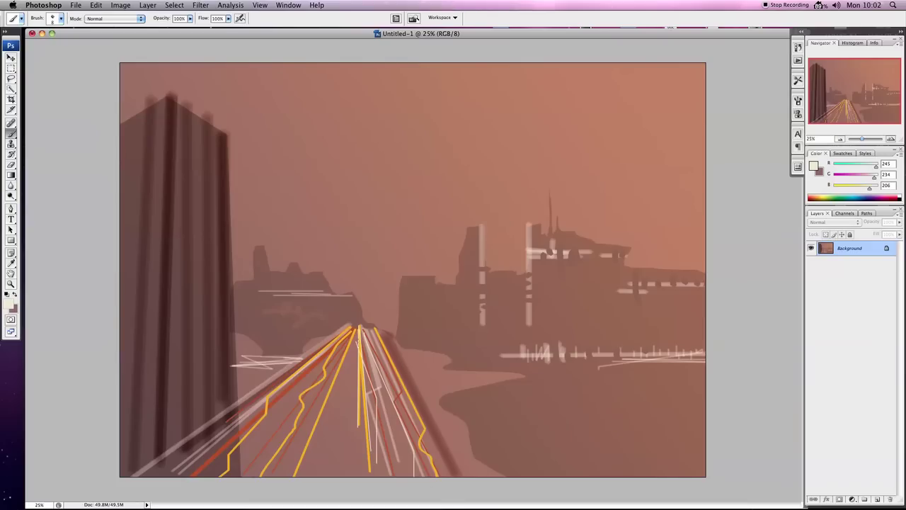
left_click_drag(358, 334, 339, 473)
left_click_drag(357, 346, 325, 479)
left_click_drag(342, 402, 320, 455)
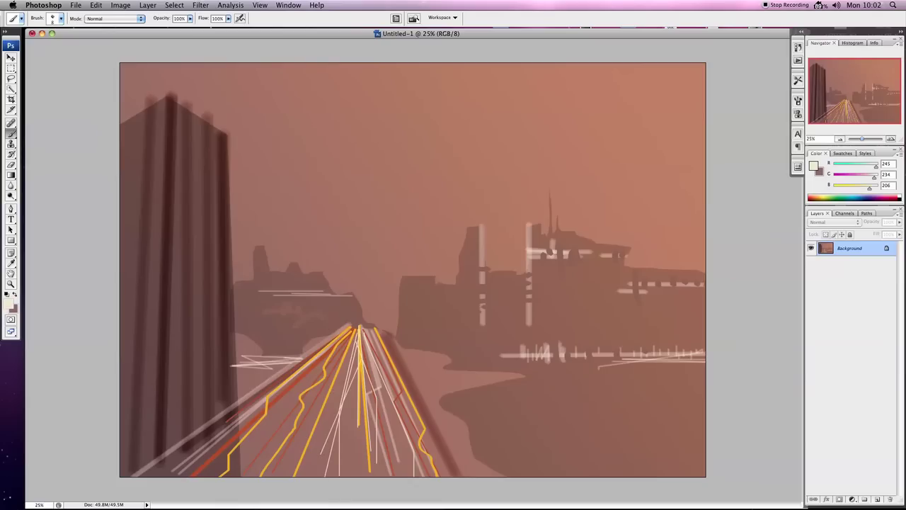
left_click_drag(352, 330, 256, 446)
Switch to the Dodge tool and enlarge its brush to 99 px.
left_click(11, 195)
left_click(49, 194)
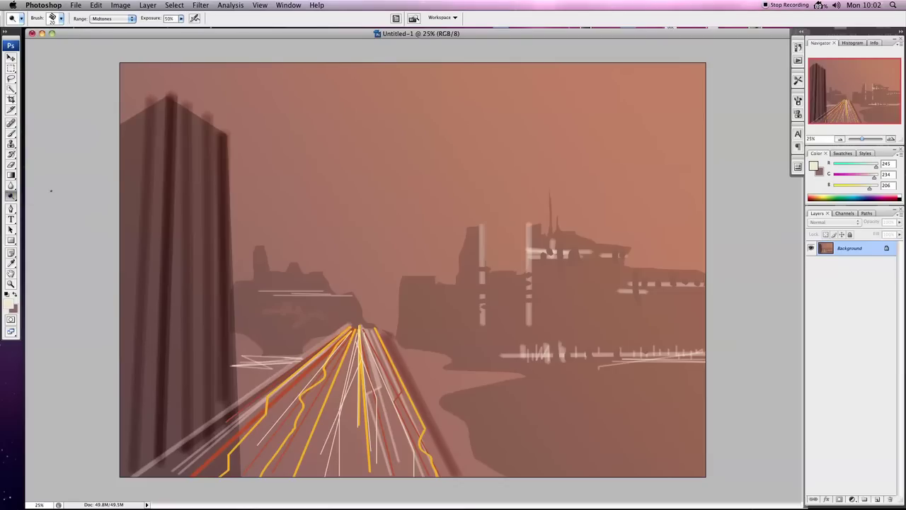
left_click(61, 18)
left_click_drag(34, 44, 57, 44)
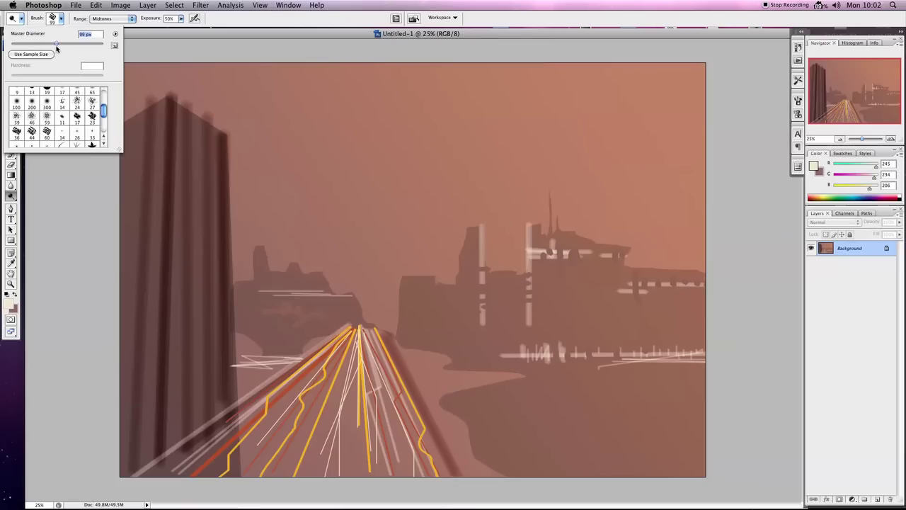
left_click(230, 383)
Dodge several vertical highlight bands down the left tower.
left_click(227, 87, "shift")
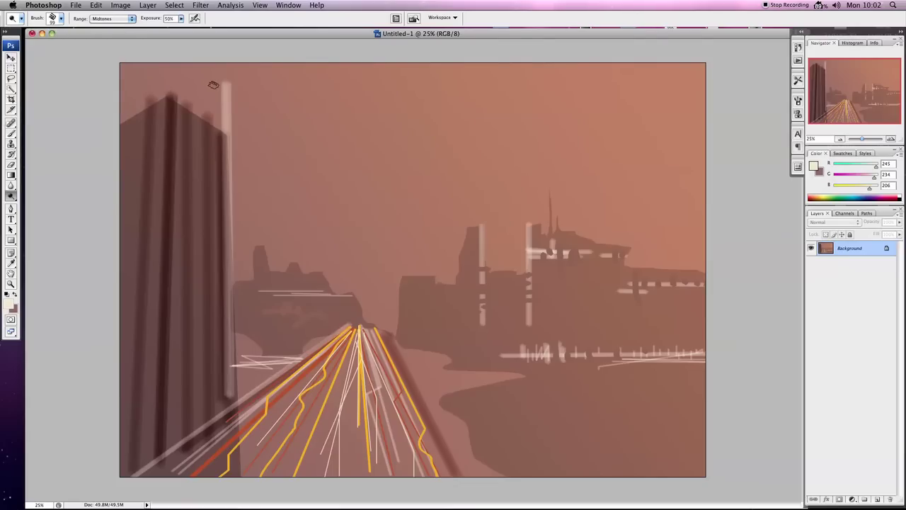
left_click(209, 76)
left_click(221, 371, "shift")
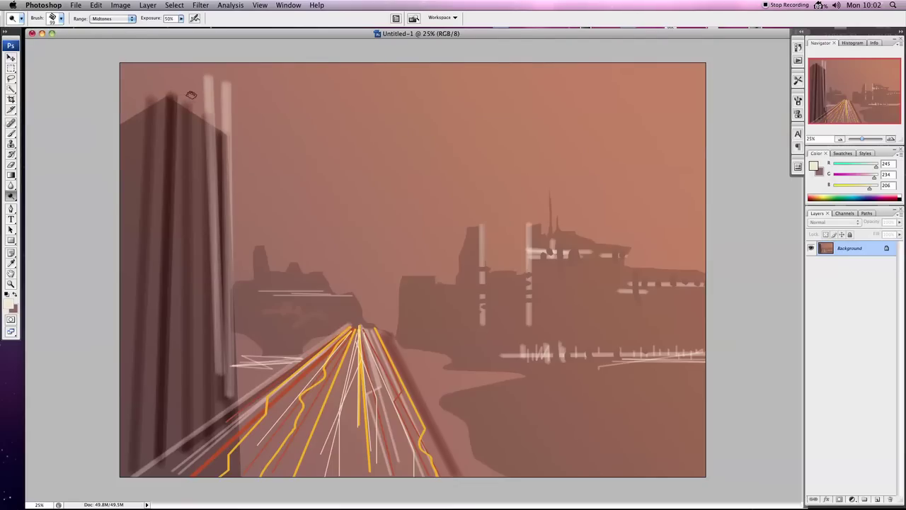
left_click(209, 412, "shift")
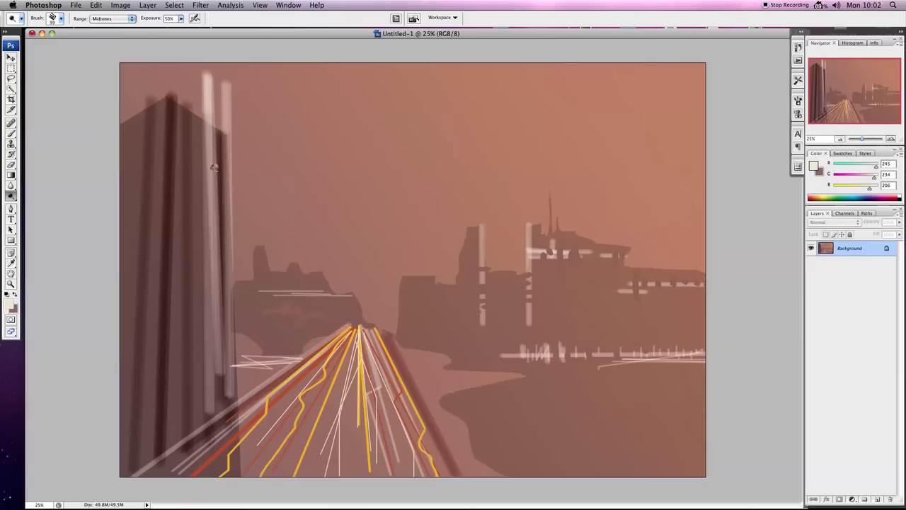
left_click(190, 73)
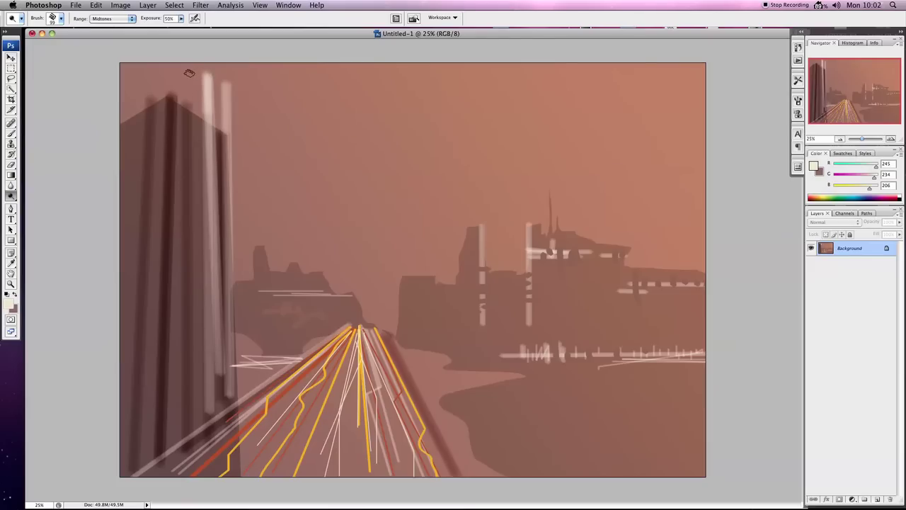
left_click(192, 413, "shift")
left_click(189, 70, "shift")
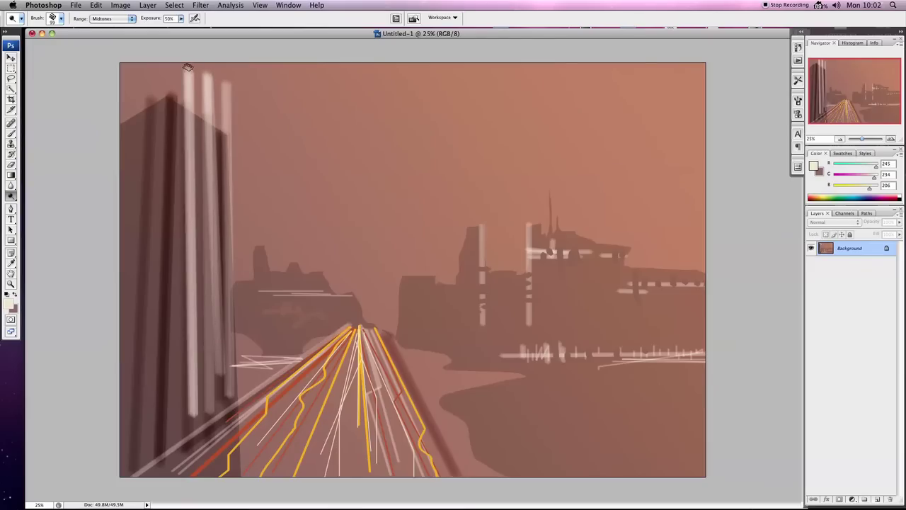
left_click(172, 84)
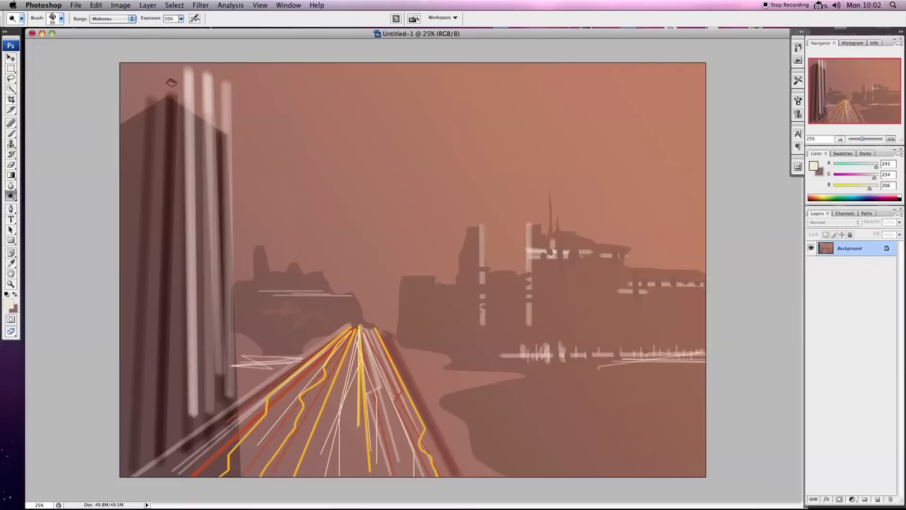
left_click(174, 245, "shift")
left_click(169, 86, "shift")
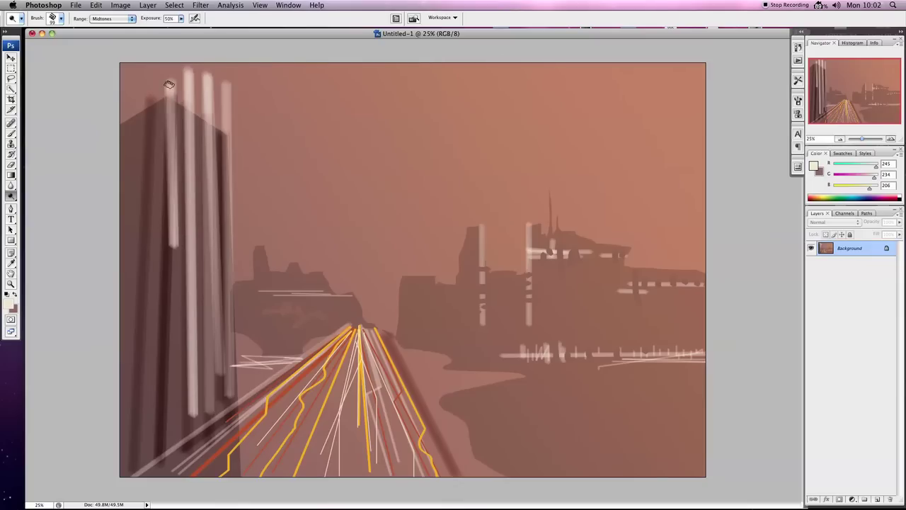
left_click(167, 249, "shift")
Brighten diagonal highlights across the tower top and a patch on its right side.
left_click(164, 101)
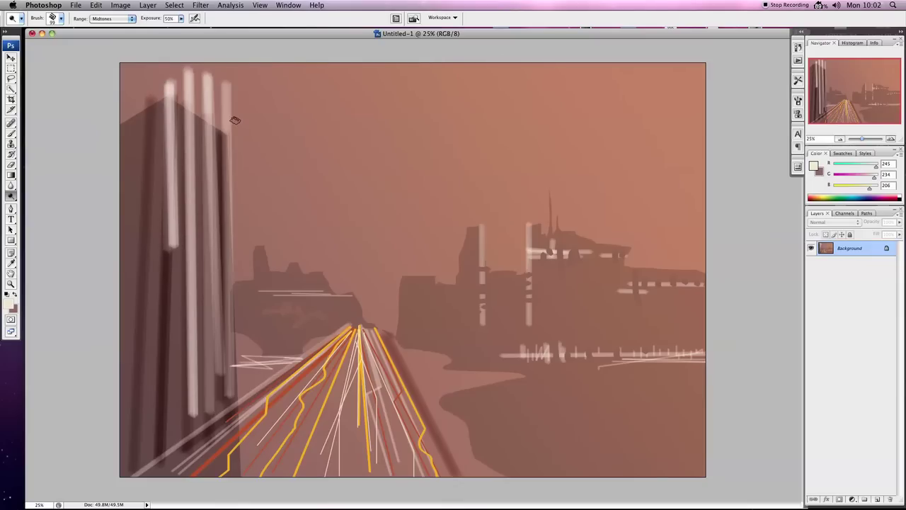
left_click(235, 121, "shift")
left_click(167, 92)
left_click(242, 131, "shift")
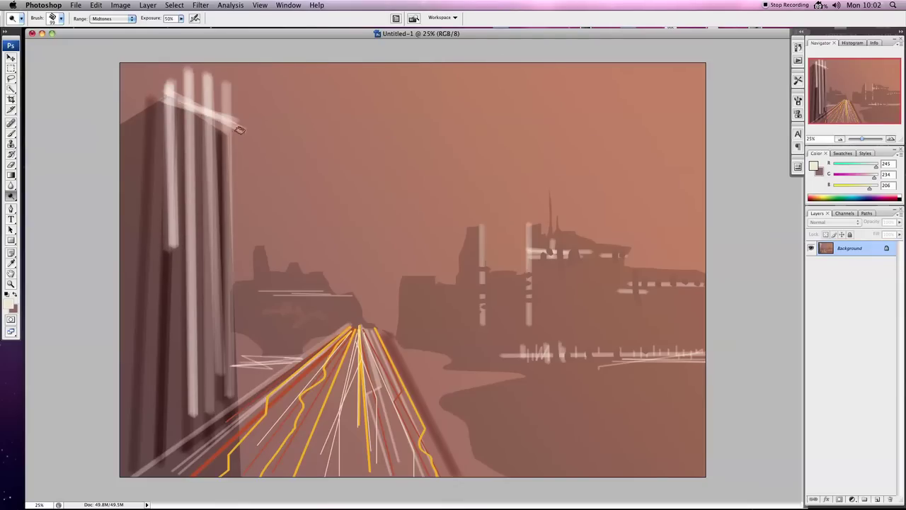
left_click(164, 106, "shift")
left_click(239, 135, "shift")
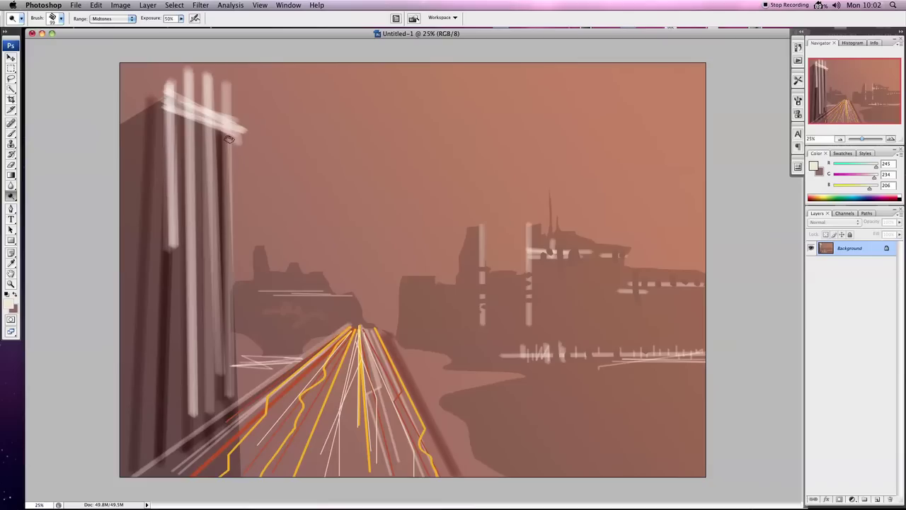
left_click_drag(228, 139, 215, 193)
Brighten the tower's top-left edge, its left side and the area around its base.
left_click(170, 92)
left_click(122, 103, "shift")
left_click(173, 90, "shift")
mouse_move(130, 104)
left_mouse_down()
mouse_move(145, 106)
mouse_move(127, 113)
mouse_move(162, 123)
mouse_move(177, 171)
mouse_move(174, 230)
left_mouse_up()
left_click_drag(175, 265, 164, 273)
mouse_move(194, 338)
left_mouse_down()
mouse_move(233, 348)
mouse_move(232, 376)
mouse_move(255, 363)
mouse_move(232, 386)
mouse_move(266, 386)
mouse_move(262, 364)
mouse_move(253, 363)
mouse_move(427, 362)
mouse_move(272, 358)
mouse_move(415, 356)
mouse_move(330, 358)
mouse_move(400, 350)
mouse_move(384, 346)
left_mouse_up()
Lighten diagonal bands and a vertical streak on the lower-left building.
mouse_move(206, 397)
left_mouse_down()
mouse_move(188, 428)
mouse_move(171, 414)
left_mouse_up()
mouse_move(169, 347)
left_mouse_down()
mouse_move(100, 365)
mouse_move(170, 345)
mouse_move(102, 384)
mouse_move(170, 347)
mouse_move(160, 431)
mouse_move(153, 355)
mouse_move(162, 436)
mouse_move(167, 358)
mouse_move(158, 424)
mouse_move(155, 409)
mouse_move(165, 354)
mouse_move(158, 445)
mouse_move(124, 464)
mouse_move(164, 435)
mouse_move(127, 429)
mouse_move(125, 414)
left_mouse_up()
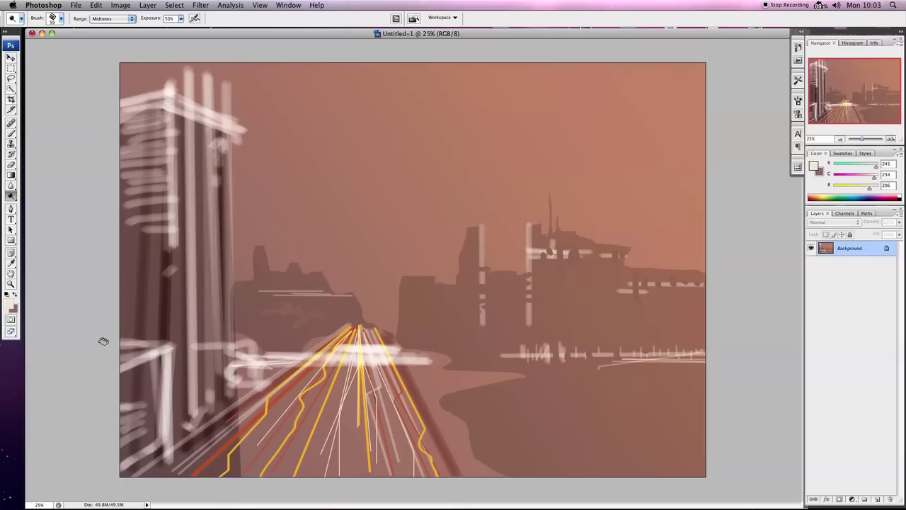
mouse_move(133, 346)
left_mouse_down()
mouse_move(143, 333)
mouse_move(133, 345)
left_mouse_up()
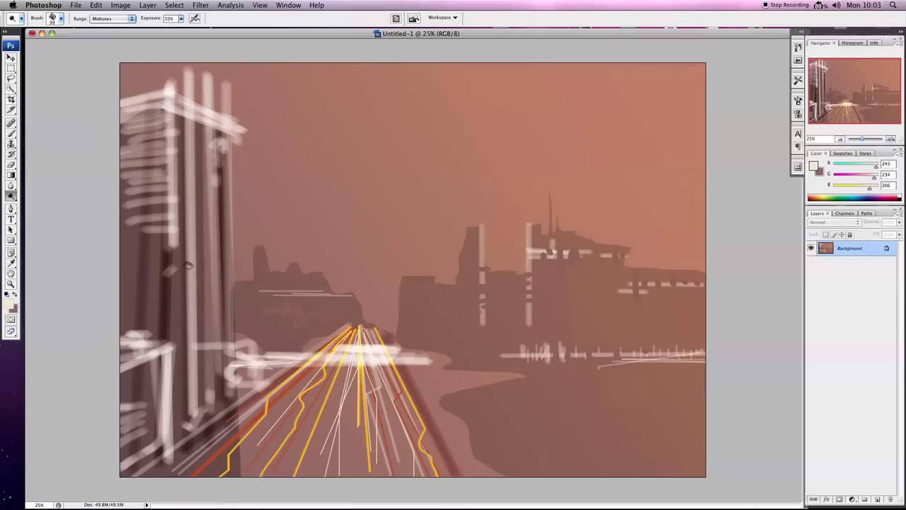
left_click(177, 434, "shift")
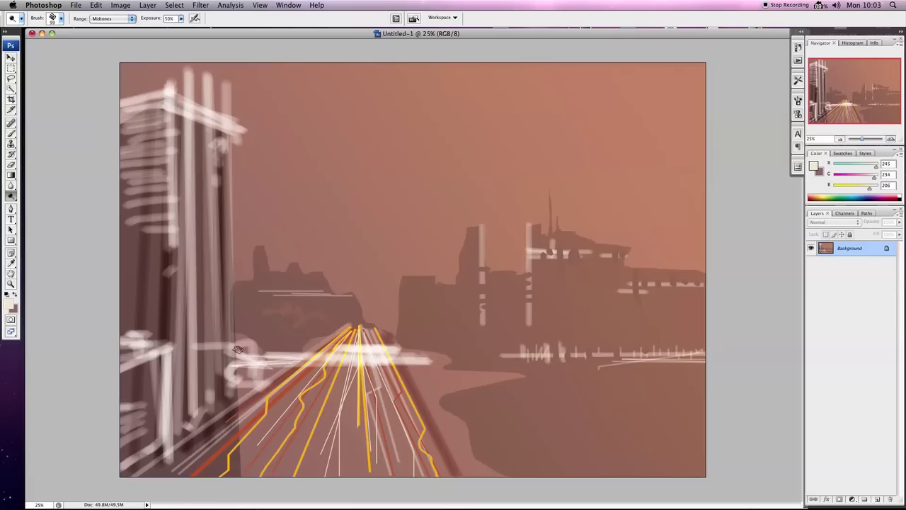
Brighten the small building beside the road, the road edge and the distant right-hand buildings.
left_click(271, 315)
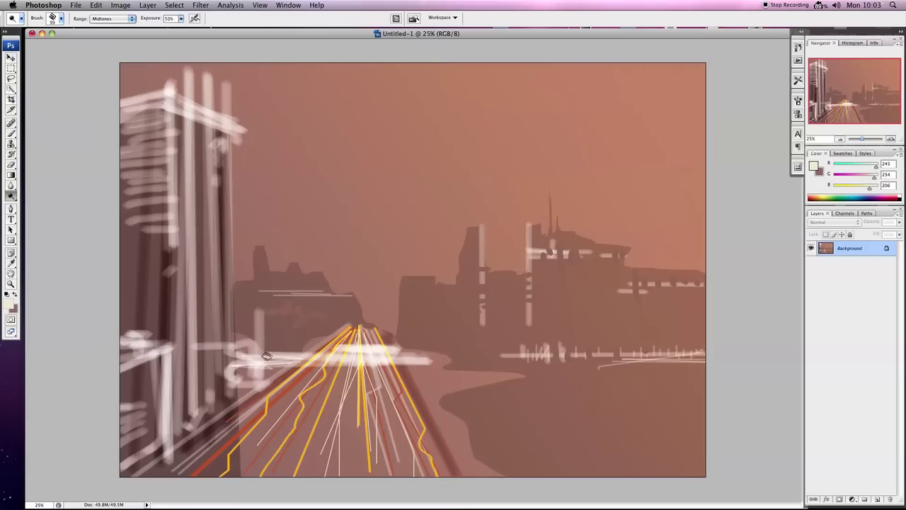
left_click(269, 368, "shift")
left_click(281, 321)
left_click(281, 358, "shift")
left_click(281, 320, "shift")
left_click(282, 358, "shift")
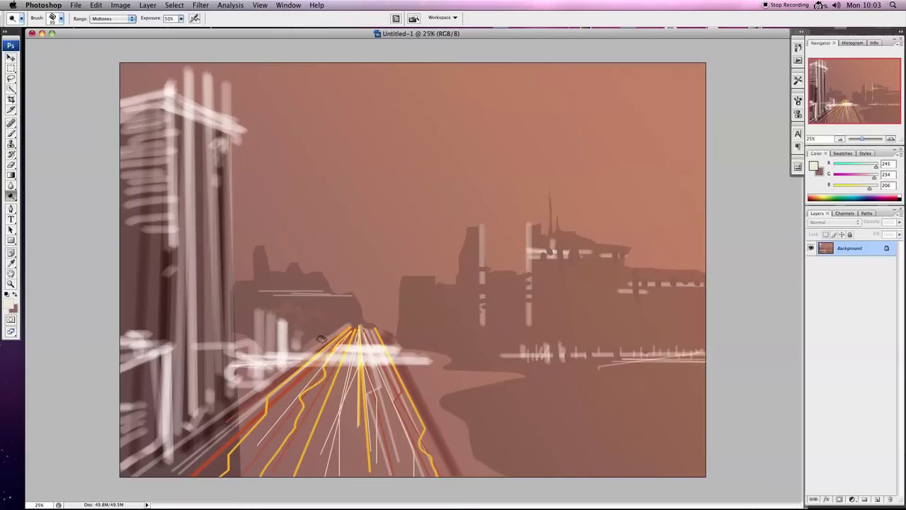
mouse_move(448, 333)
left_mouse_down()
mouse_move(449, 364)
mouse_move(480, 319)
mouse_move(530, 340)
mouse_move(552, 340)
left_mouse_up()
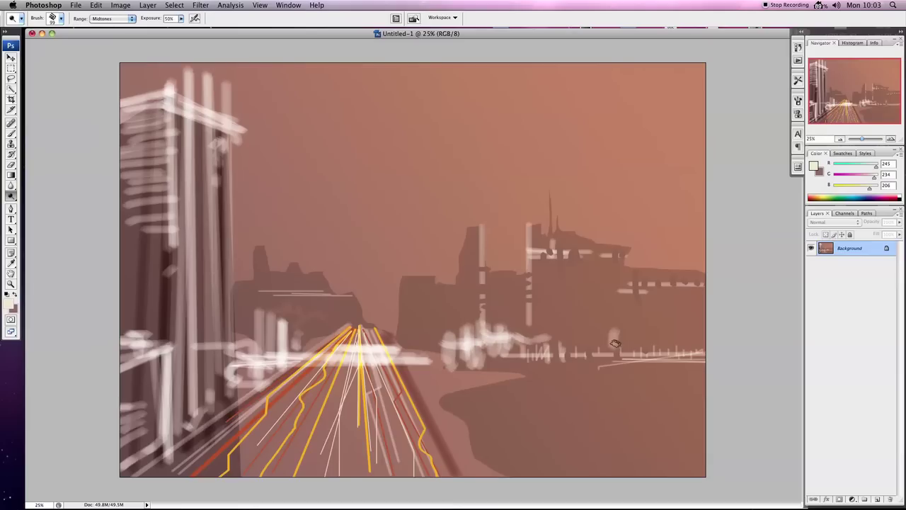
left_click_drag(608, 339, 702, 342)
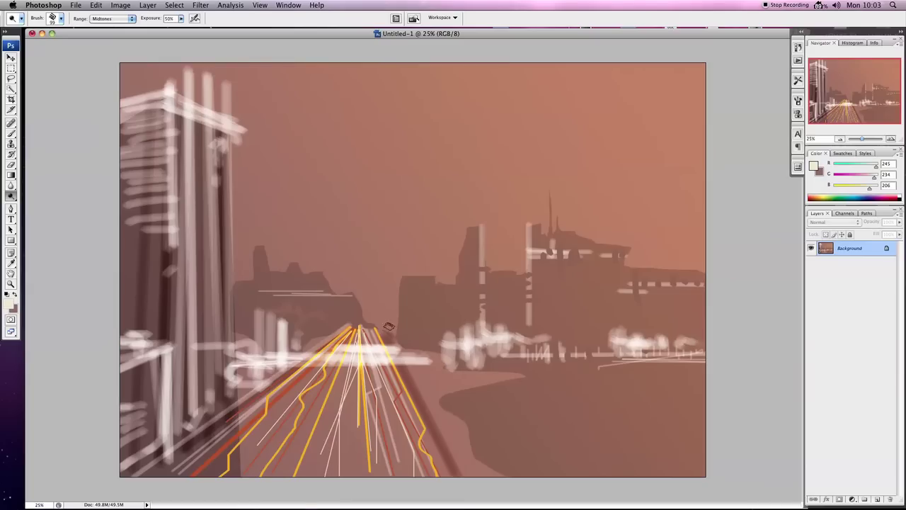
Duplicate the Background layer and open Dry Brush, zooming the preview out to the whole painting.
mouse_move(865, 244)
left_mouse_down()
mouse_move(883, 478)
mouse_move(877, 499)
left_mouse_up()
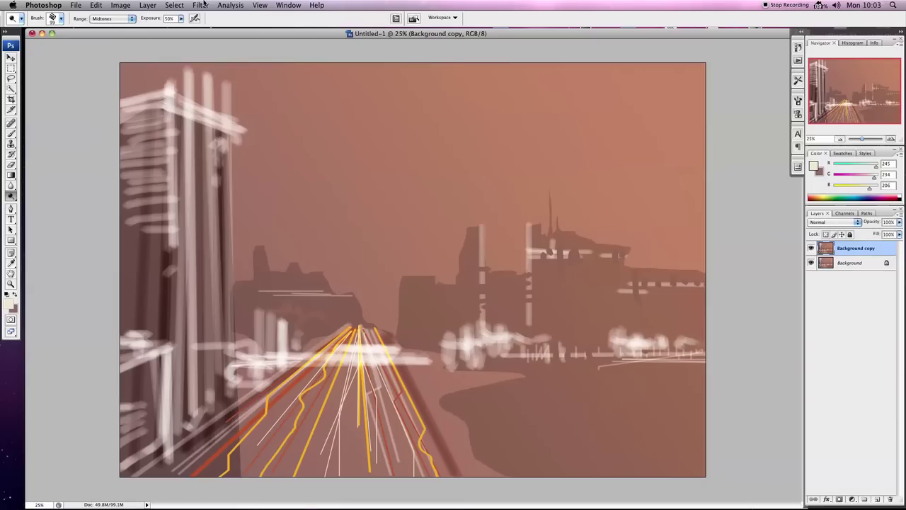
left_click(199, 6)
mouse_move(209, 96)
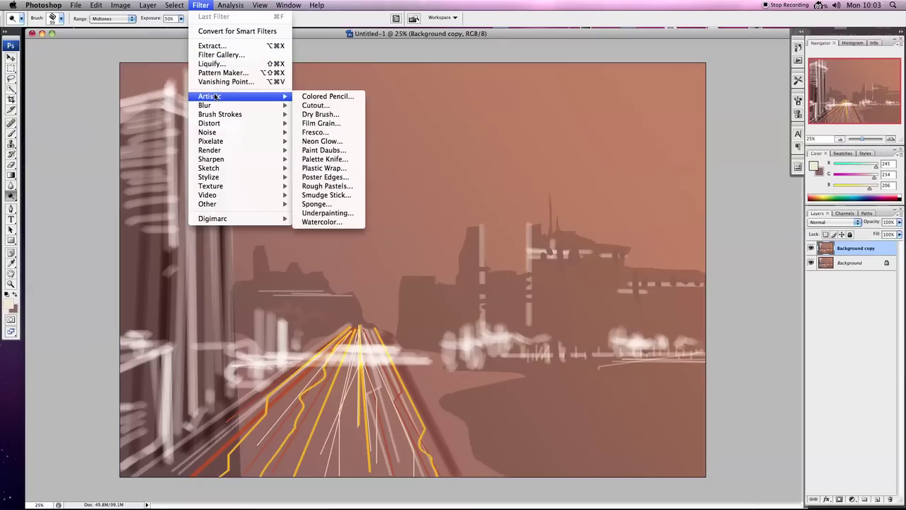
left_click(320, 114)
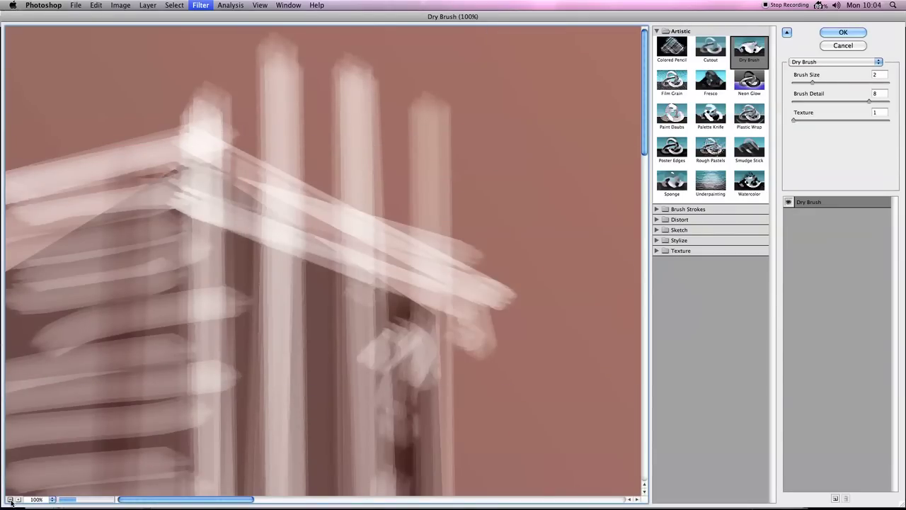
left_click(11, 499)
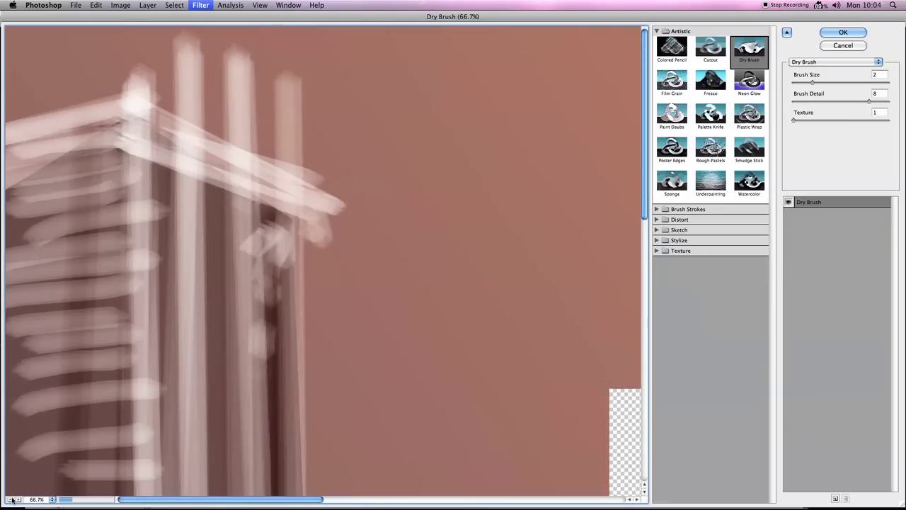
left_click(12, 500)
left_click(12, 500)
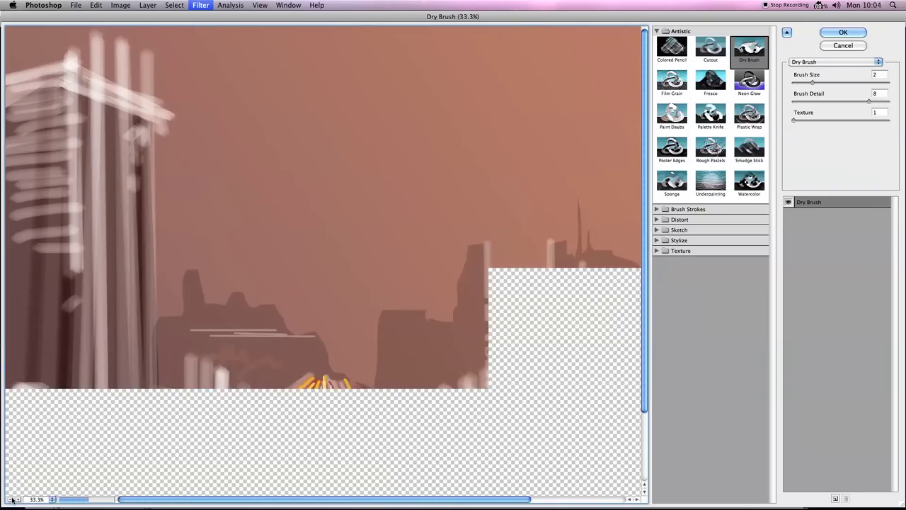
left_click(12, 500)
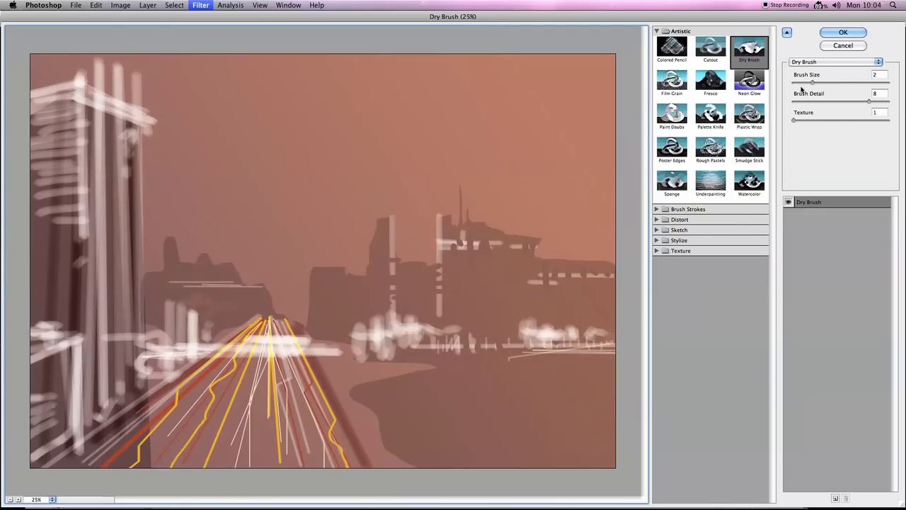
Switch from Dry Brush (size 6) to Cutout with 6 levels and edge simplicity 0.
left_click_drag(814, 84, 851, 84)
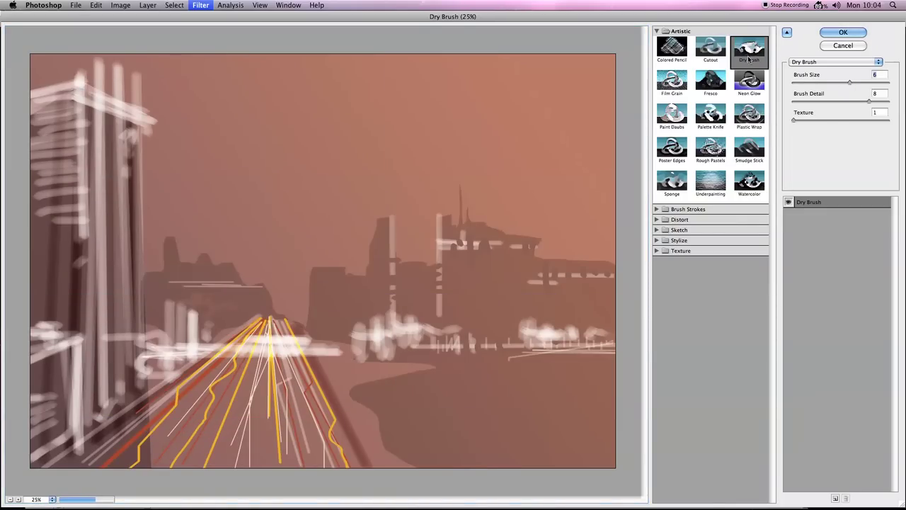
left_click(713, 51)
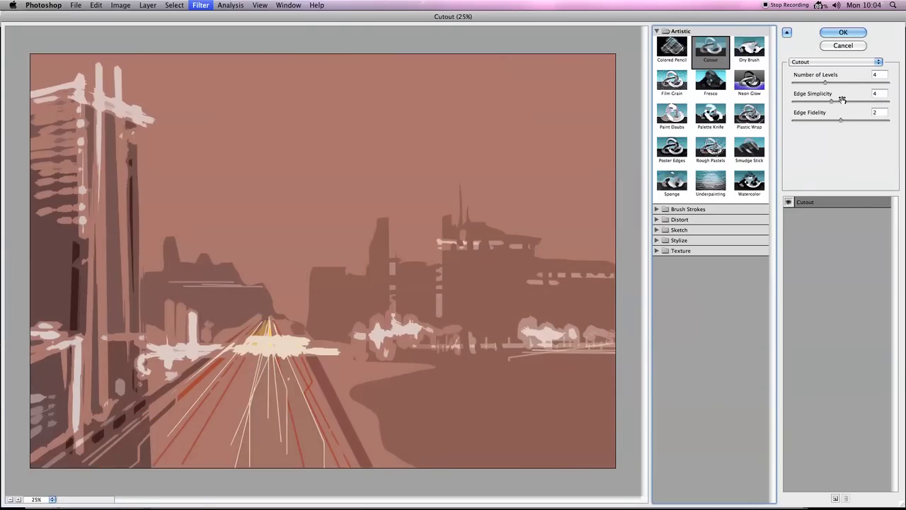
left_click_drag(826, 83, 854, 84)
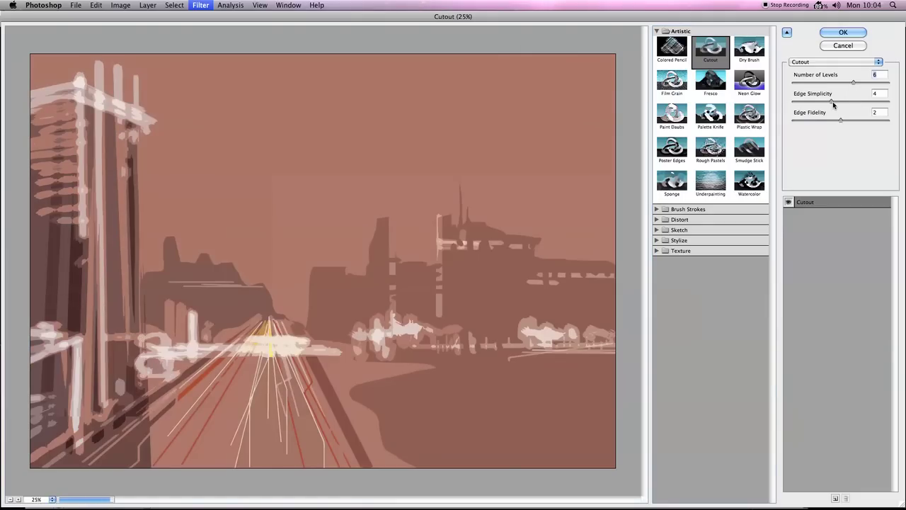
left_click_drag(832, 103, 796, 106)
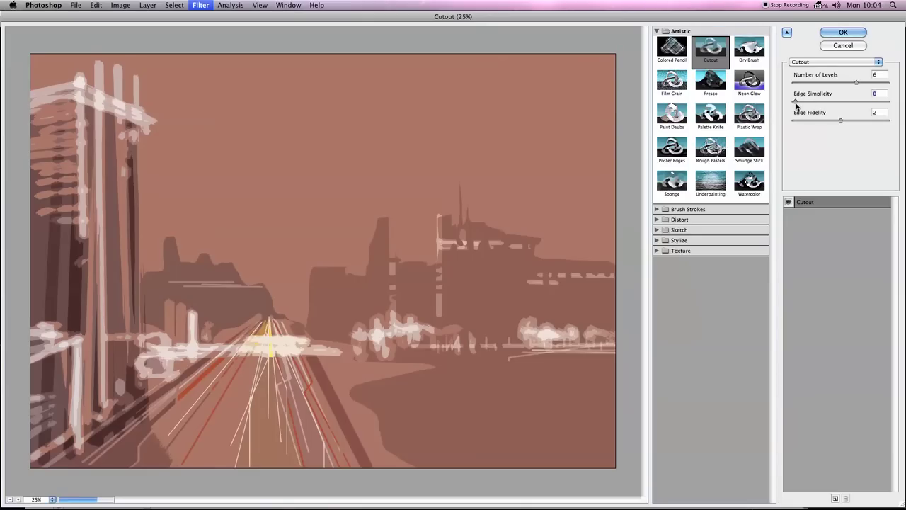
Apply Cutout, then try Overlay, Hard Light and Color Burn before settling on Multiply blending.
left_click(842, 32)
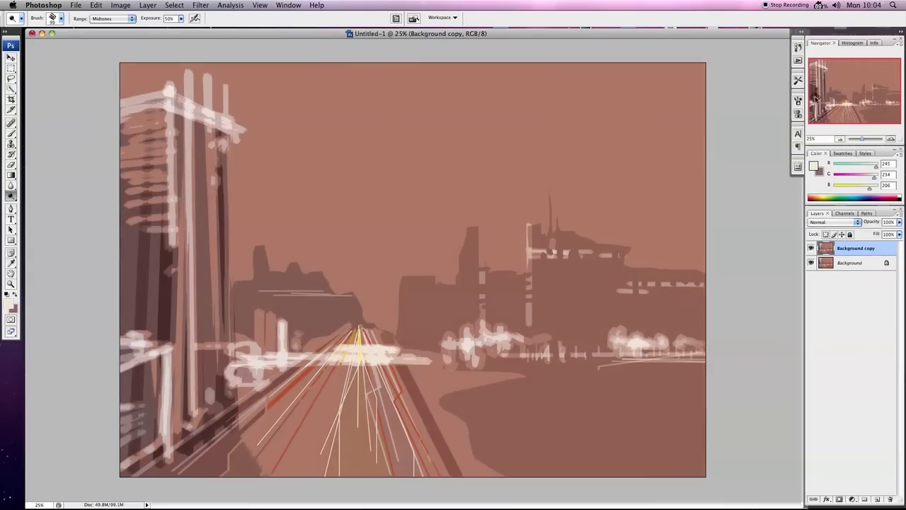
left_click(858, 222)
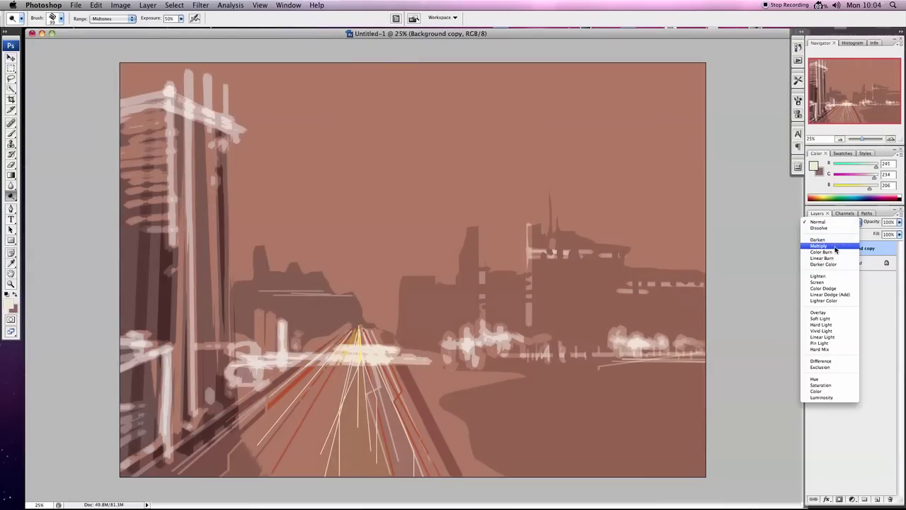
left_click(835, 249)
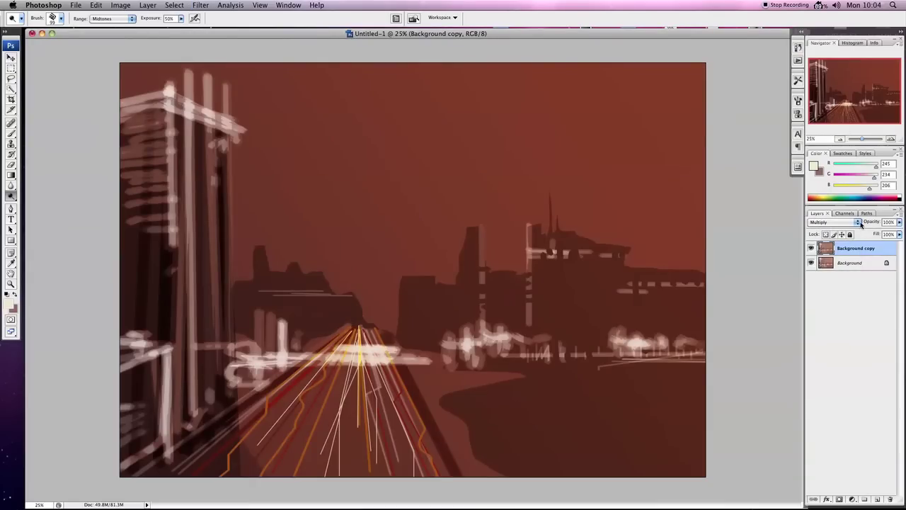
left_click(858, 222)
left_click(835, 287)
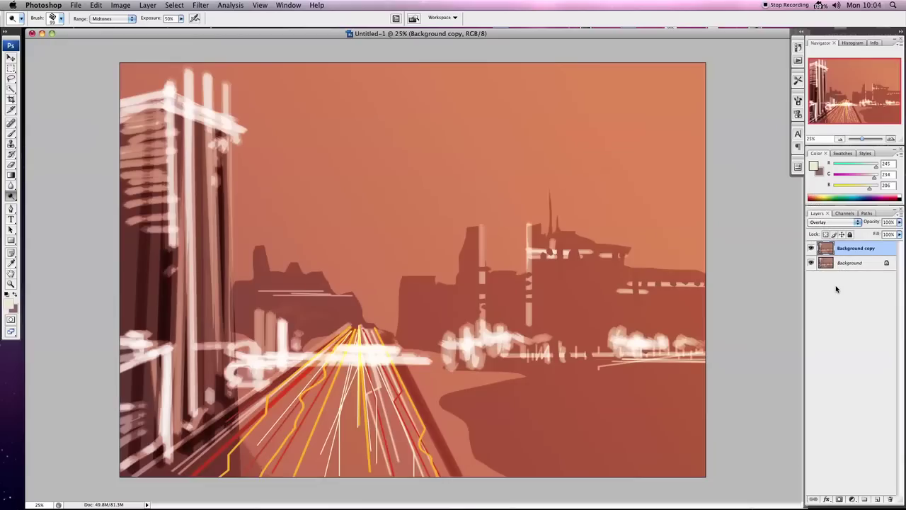
left_click(858, 221)
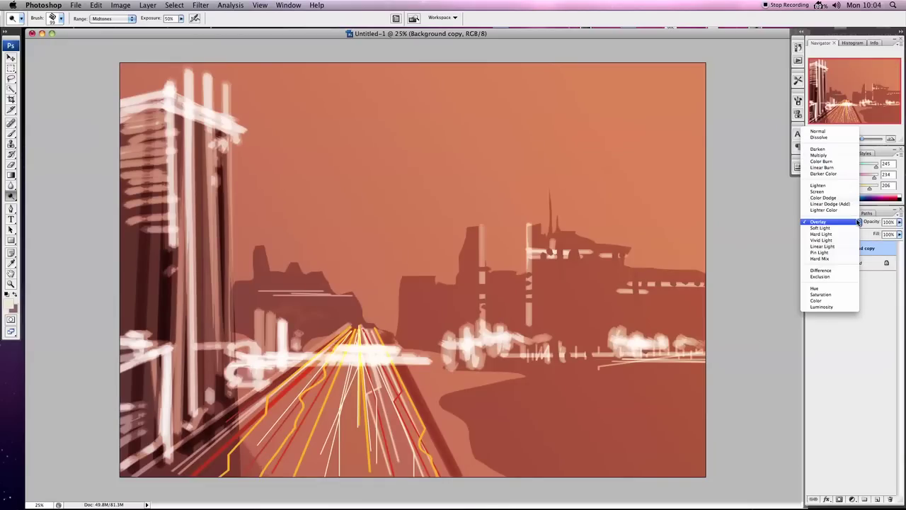
left_click(843, 234)
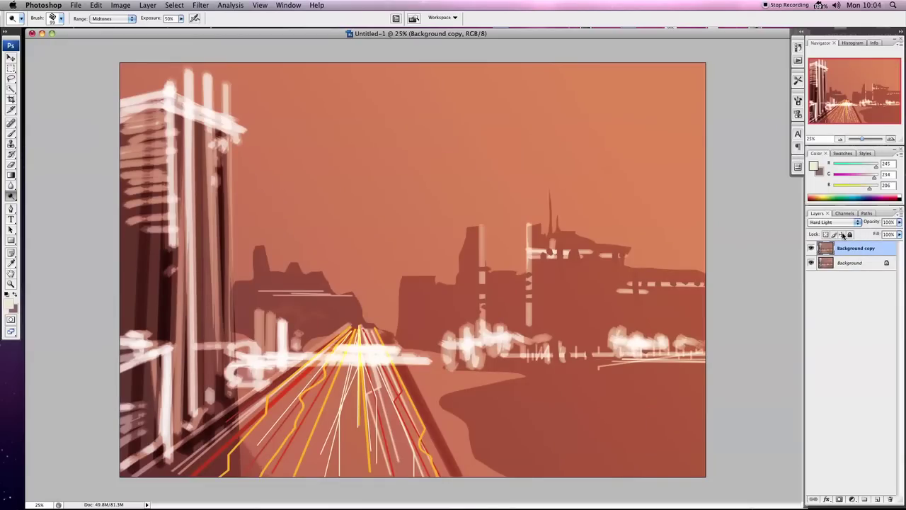
left_click(857, 222)
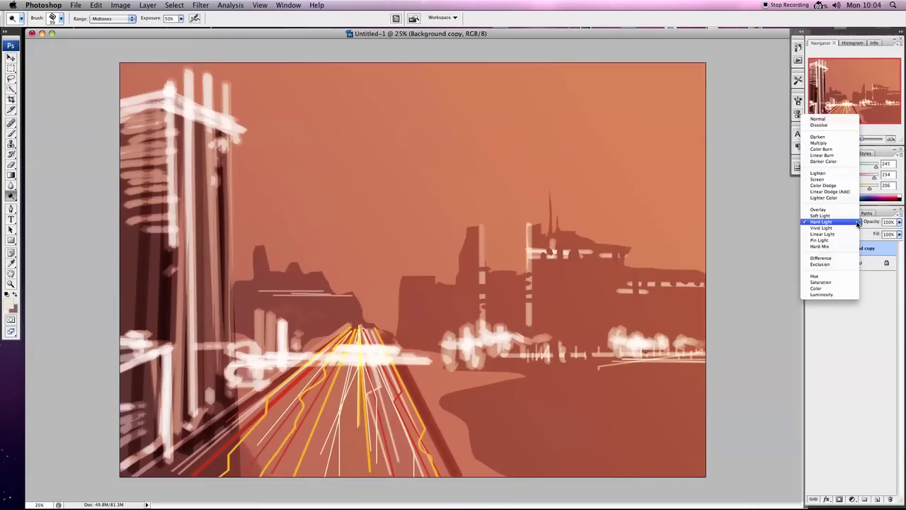
left_click(842, 149)
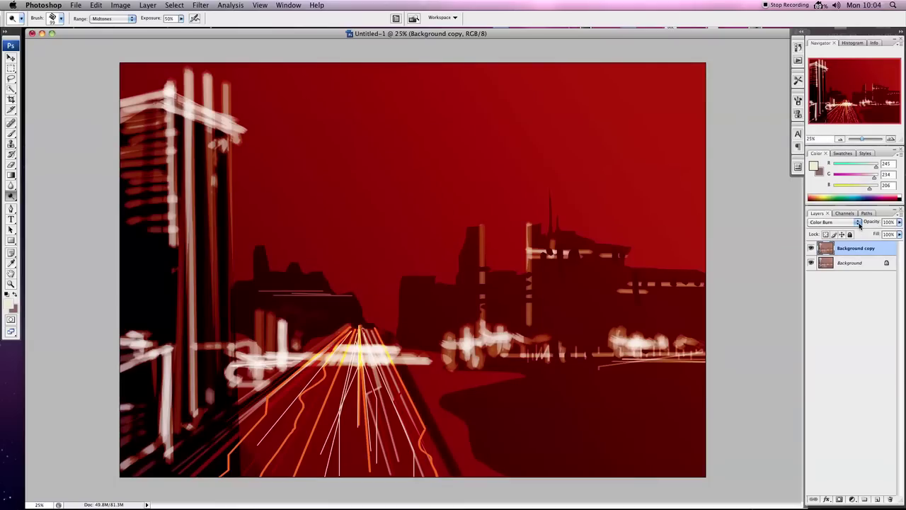
left_click(858, 223)
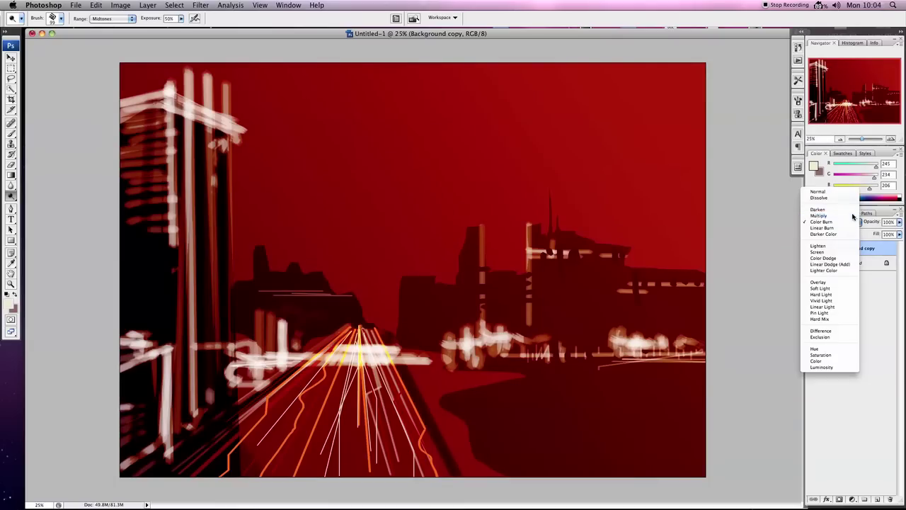
left_click(853, 215)
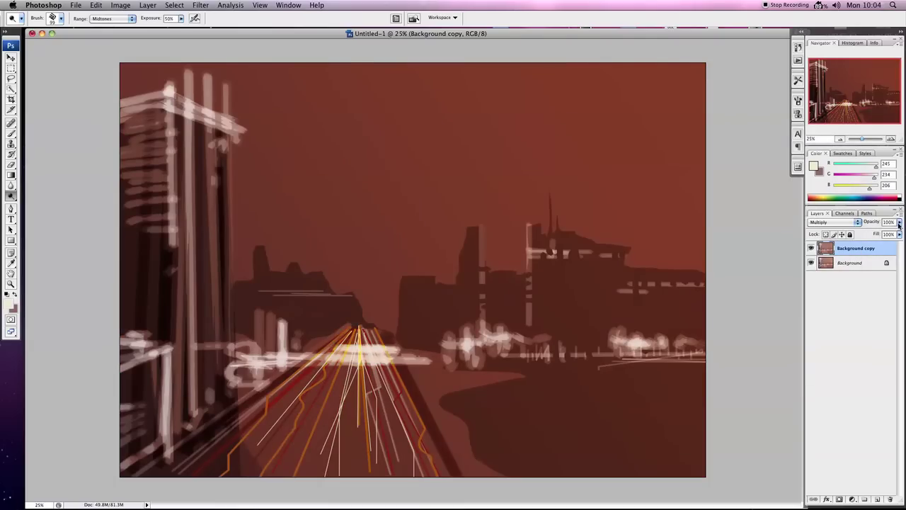
Lower the copy's opacity, duplicate it, and merge both copies into one Background copy layer.
left_click(899, 223)
left_click(878, 232)
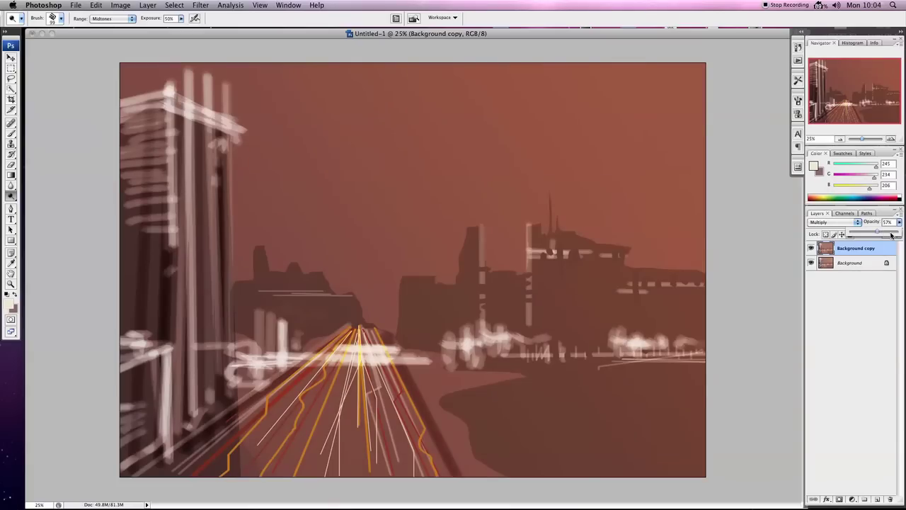
left_click_drag(889, 235, 891, 235)
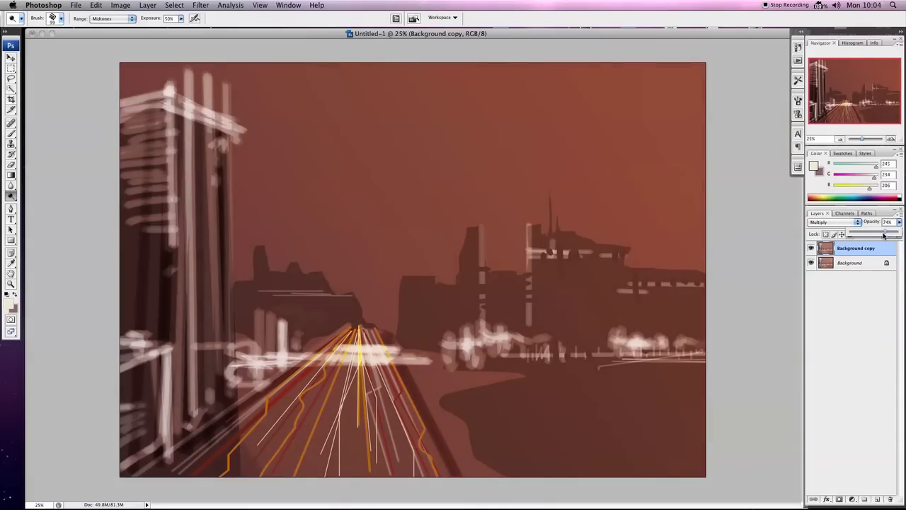
left_click_drag(883, 263, 877, 499)
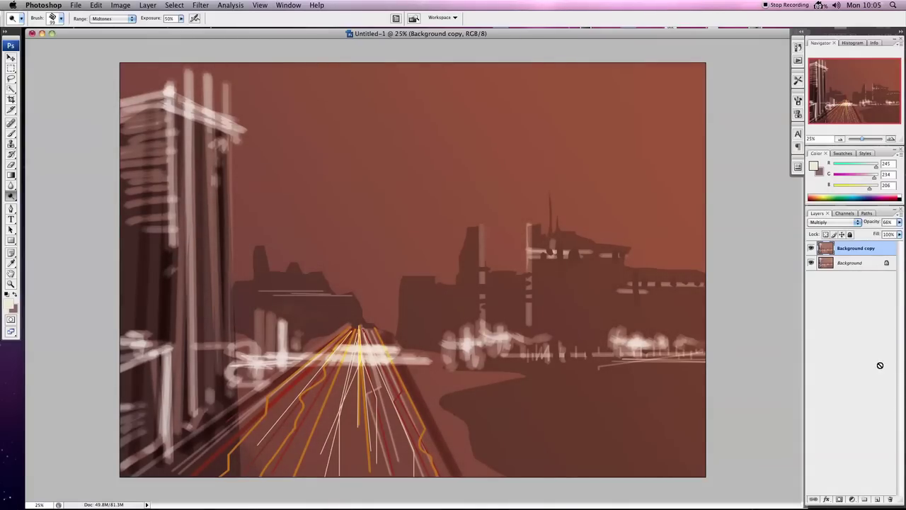
left_click(846, 247, "shift")
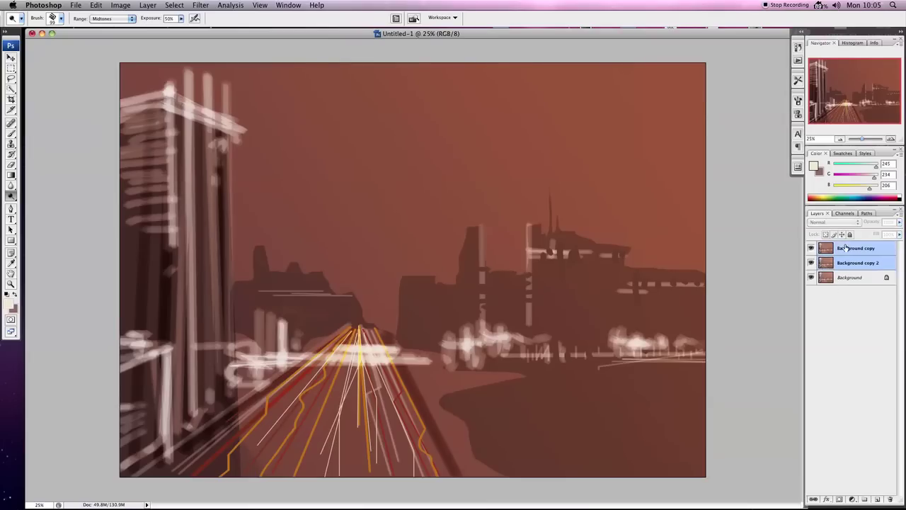
left_click(897, 217)
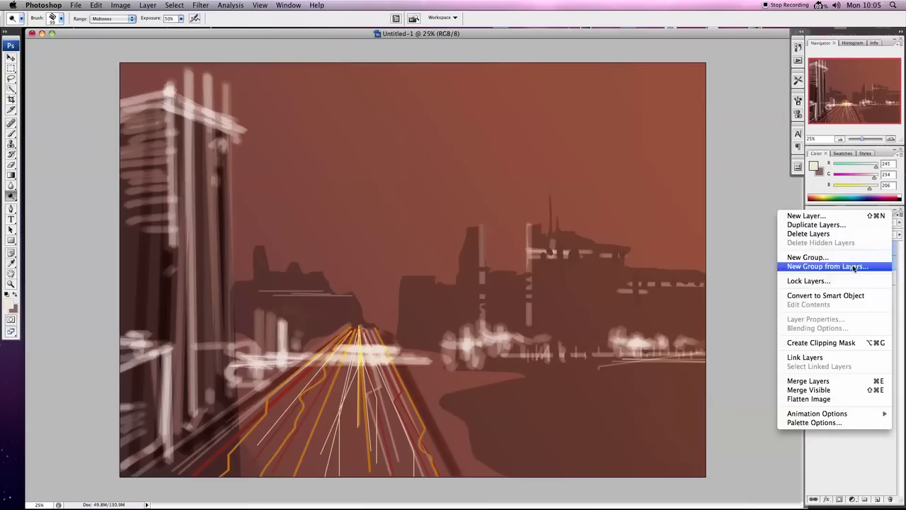
left_click(821, 378)
left_click(811, 249)
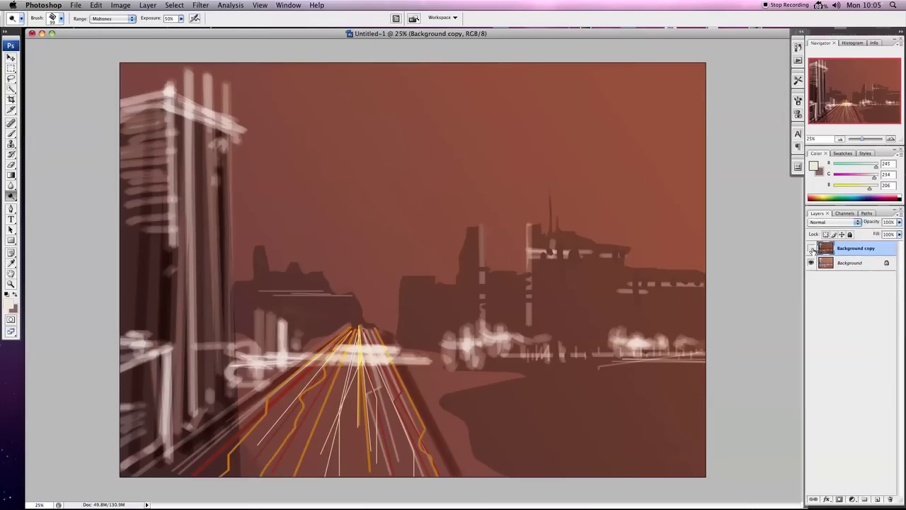
left_click(811, 248)
Add a new Layer 1 set to Multiply blending at 22% opacity.
left_click(811, 249)
left_click(811, 248)
left_click(811, 248)
left_click(811, 249)
left_click(12, 133)
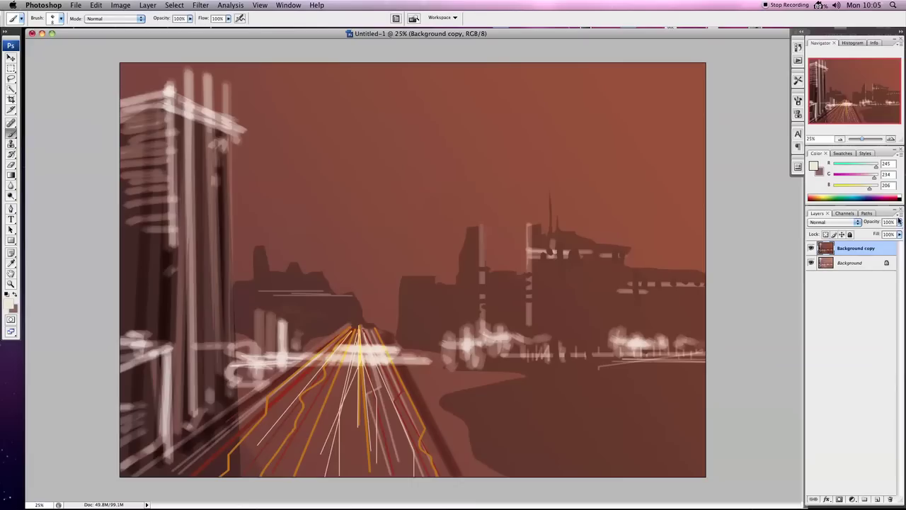
left_click(896, 216)
left_click(807, 216)
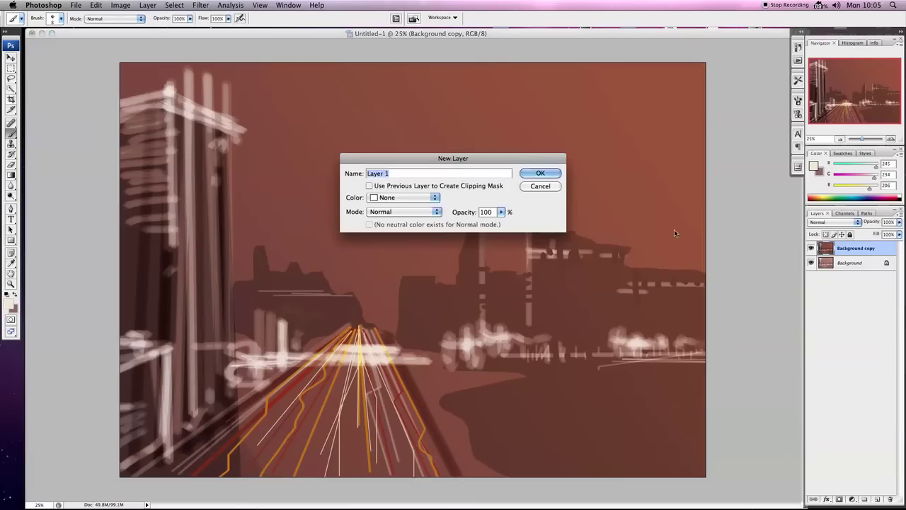
left_click(551, 174)
left_click(861, 222)
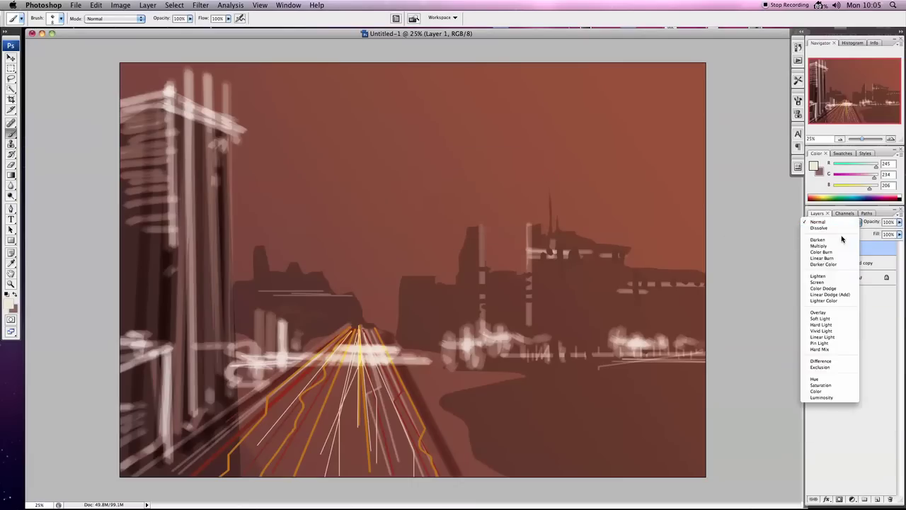
left_click(824, 241)
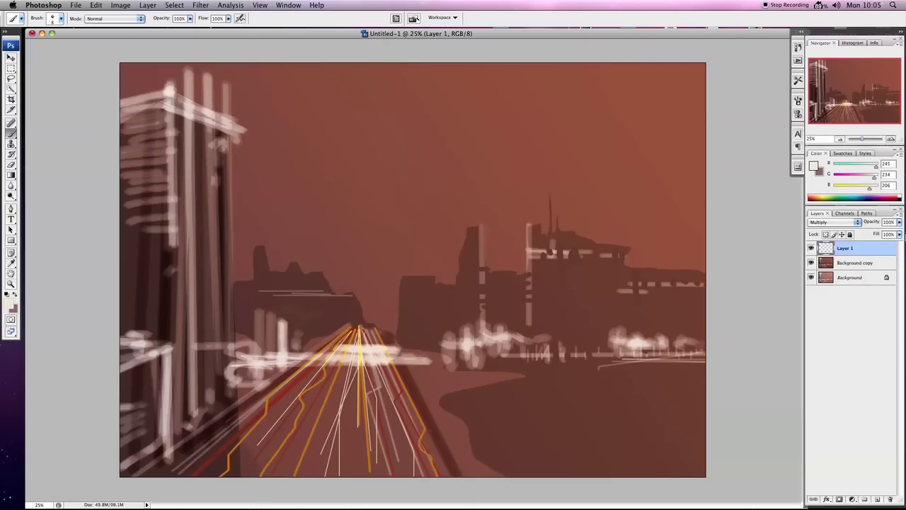
left_click(899, 223)
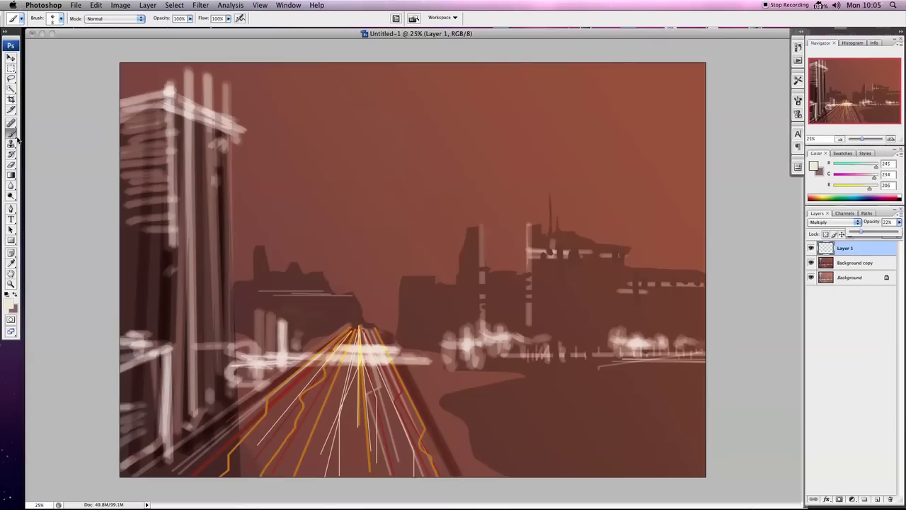
Shade the right-hand buildings in dark and darker brown, then add another new layer.
left_click(61, 18)
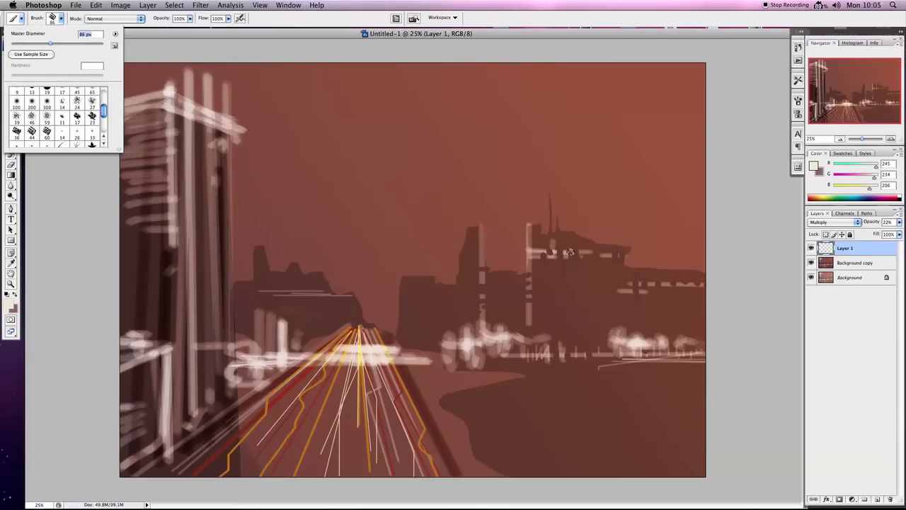
left_click(604, 299)
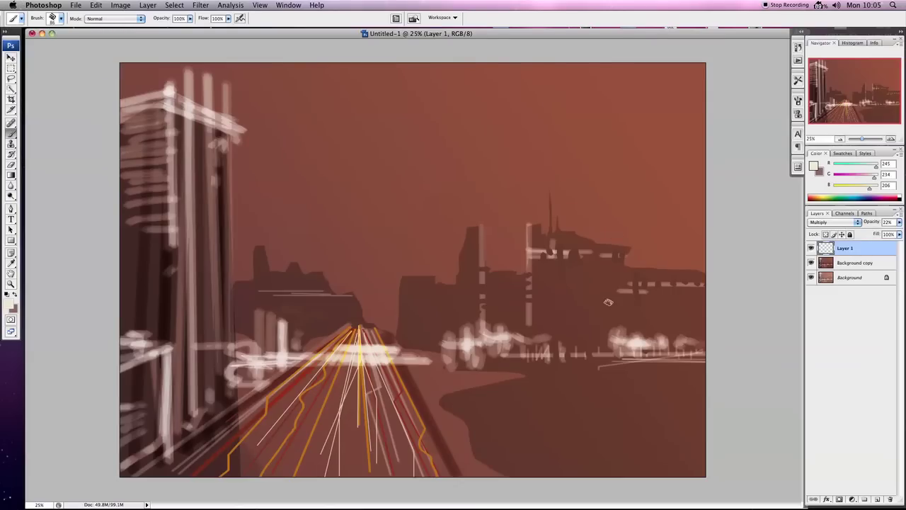
left_click(15, 296)
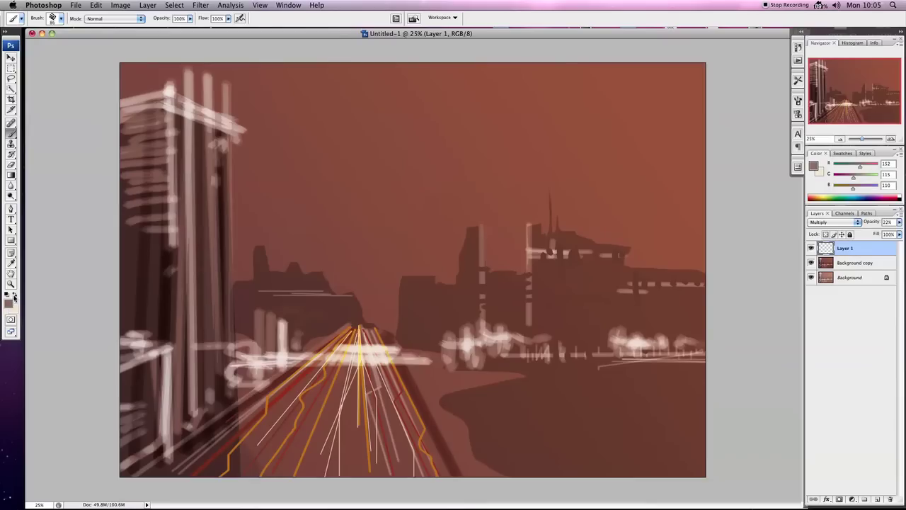
left_click_drag(553, 310, 627, 299)
left_click(9, 303)
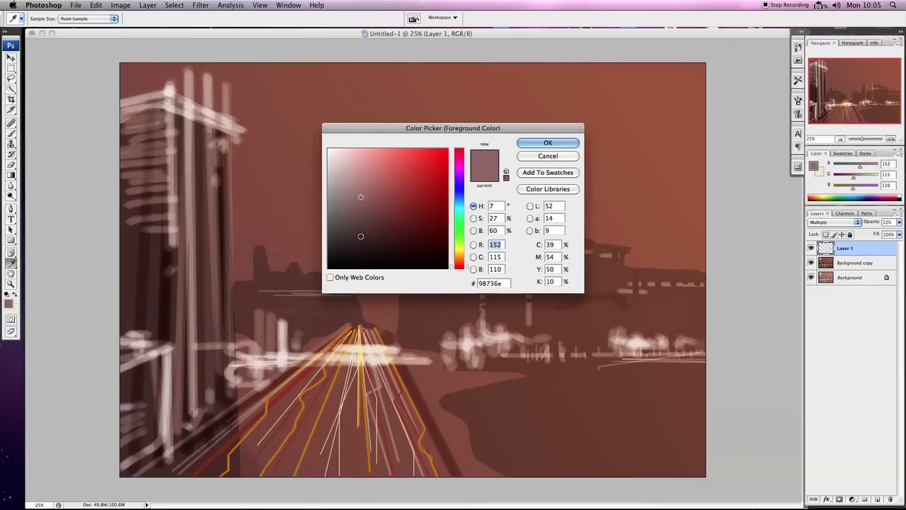
left_click(356, 225)
left_click(556, 142)
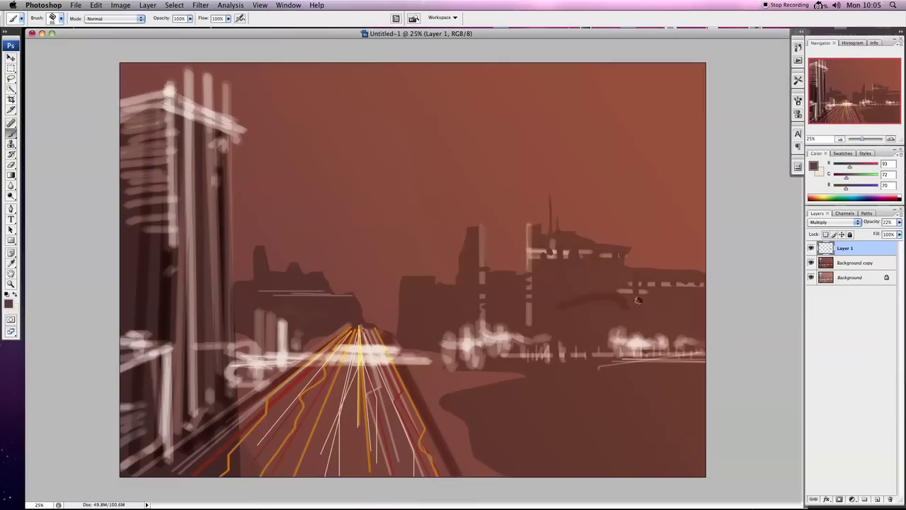
left_click_drag(593, 304, 610, 309)
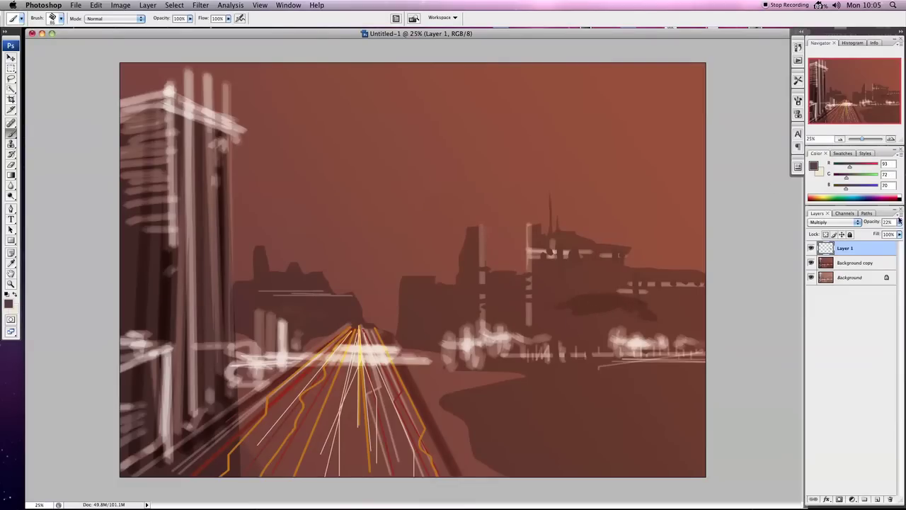
left_click(899, 221)
left_click(835, 213)
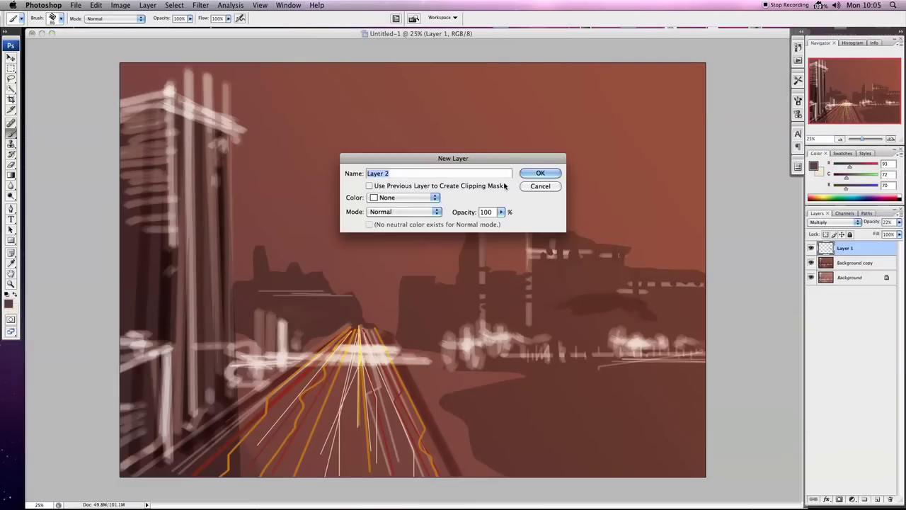
Create Layer 2 in Multiply mode at 22% opacity and set brush opacity to 41%.
left_click(536, 175)
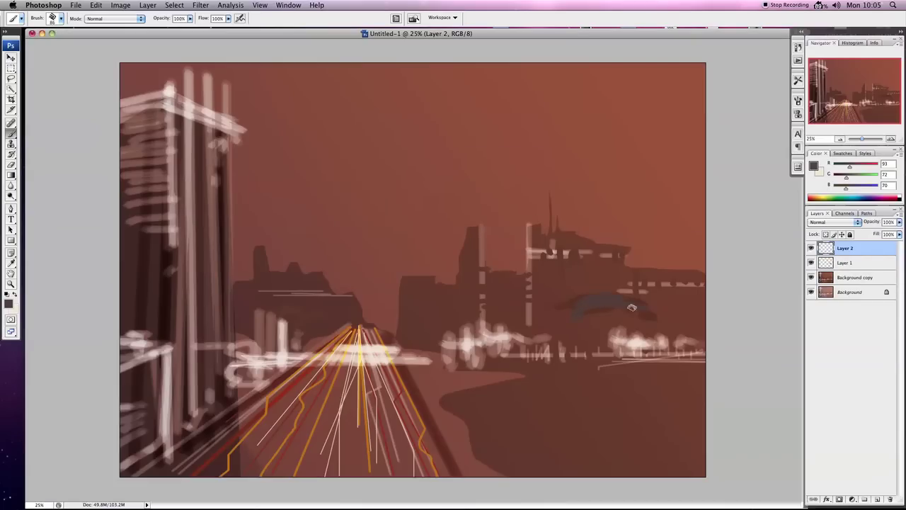
left_click(853, 221)
left_click(822, 240)
left_click(858, 223)
left_click(846, 227)
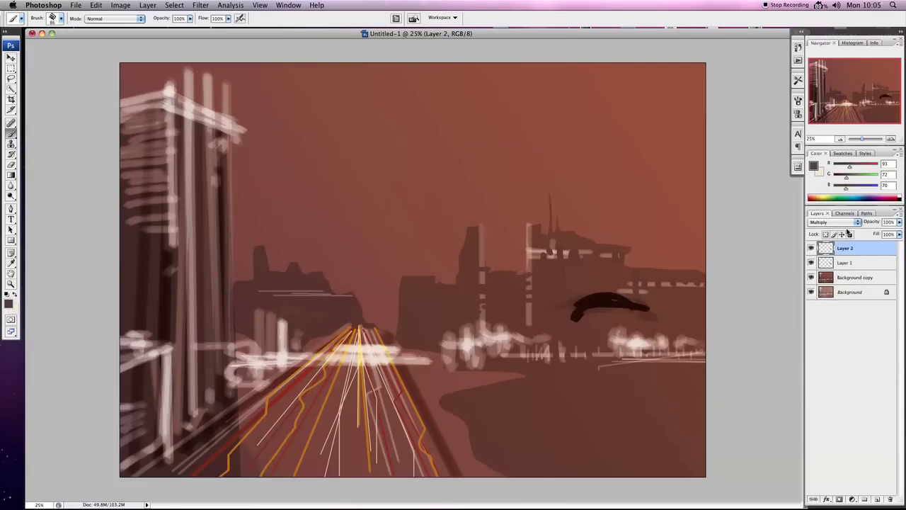
left_click(857, 225)
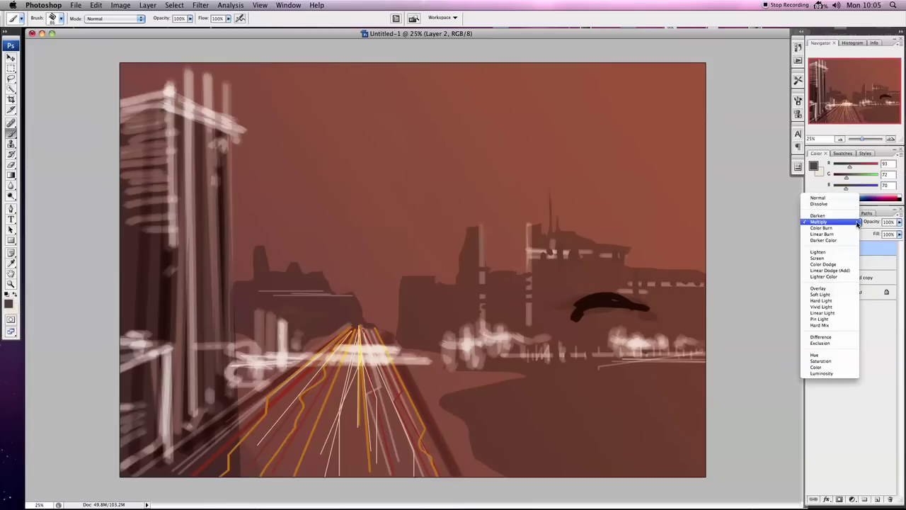
left_click_drag(899, 222, 863, 234)
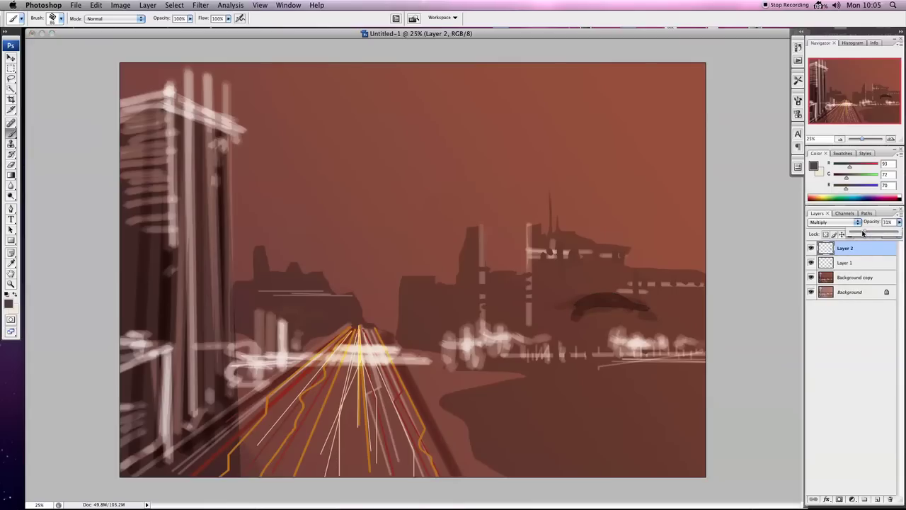
left_click(586, 315)
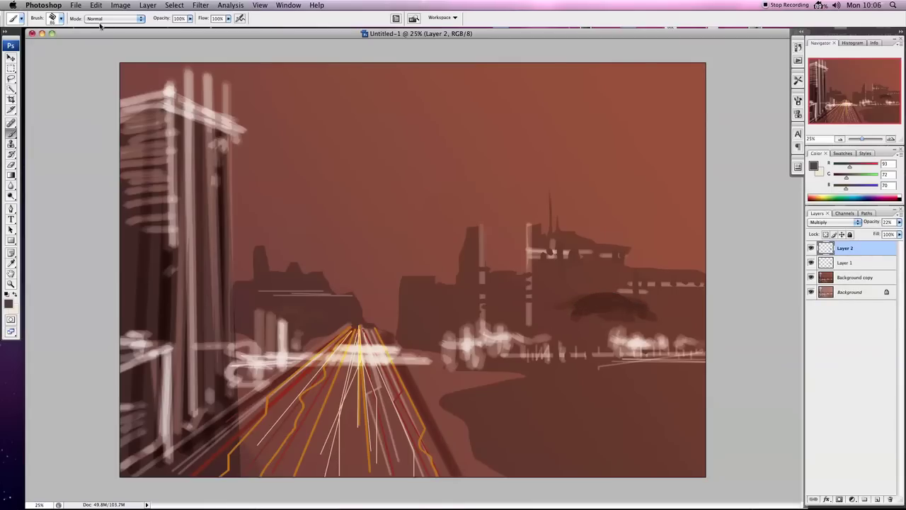
left_click_drag(190, 20, 165, 29)
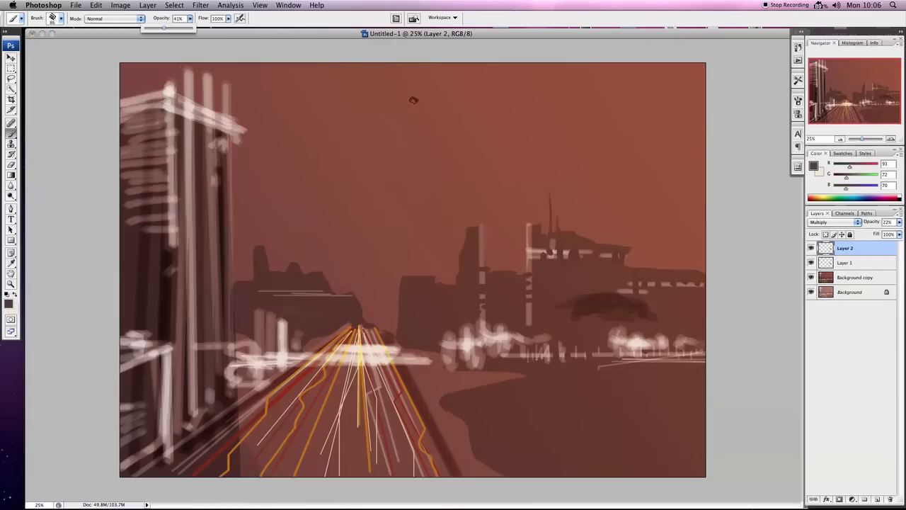
Add Layer 3 and set it to Multiply blending.
left_click(898, 212)
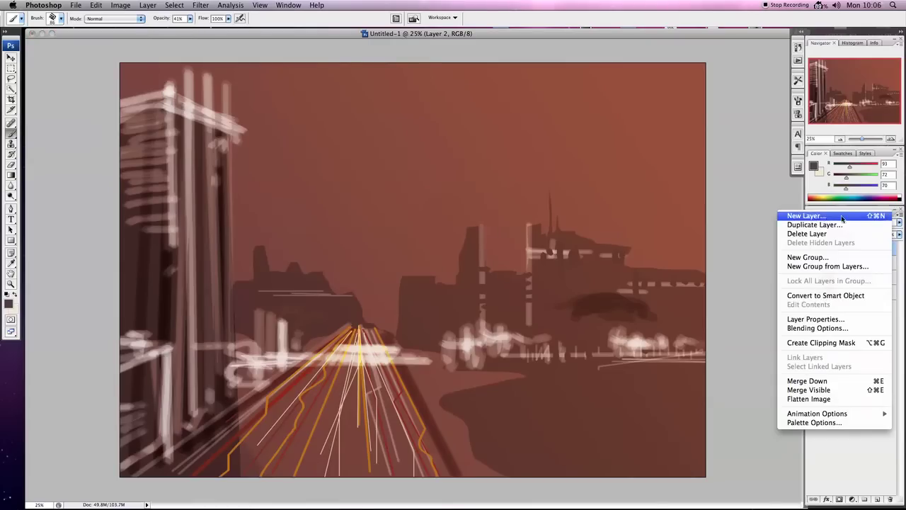
left_click(839, 216)
left_click(553, 177)
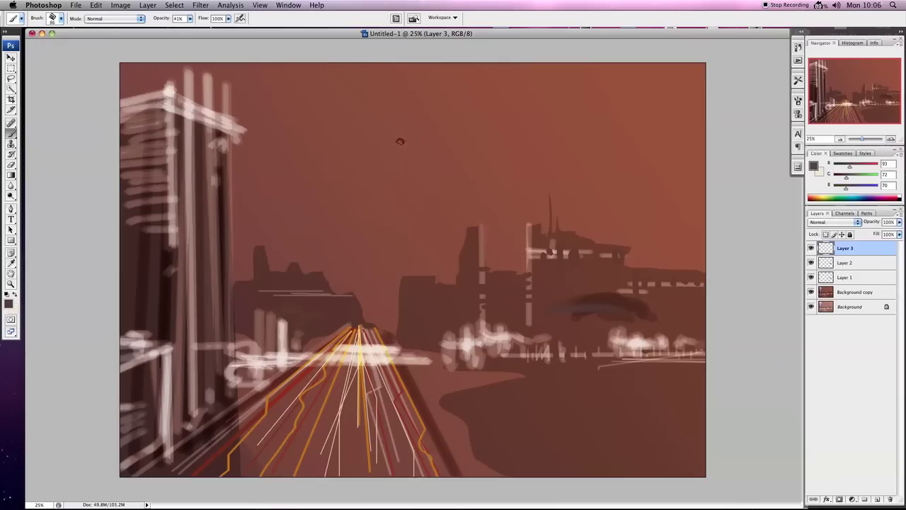
left_click(853, 221)
left_click(825, 246)
Paint a dark street-lamp head and post down to the ground at right.
mouse_move(592, 310)
left_mouse_down()
mouse_move(654, 311)
mouse_move(616, 315)
mouse_move(610, 331)
left_mouse_up()
left_click_drag(610, 263, 610, 326)
mouse_move(623, 273)
left_mouse_down()
mouse_move(635, 305)
mouse_move(598, 300)
mouse_move(595, 322)
mouse_move(633, 329)
mouse_move(589, 331)
mouse_move(607, 407)
left_mouse_up()
left_click_drag(609, 354, 606, 432)
left_click_drag(615, 327, 602, 468)
Add thin lines and base marks around the lamp with 17 px and 41 px brushes.
left_click(56, 22)
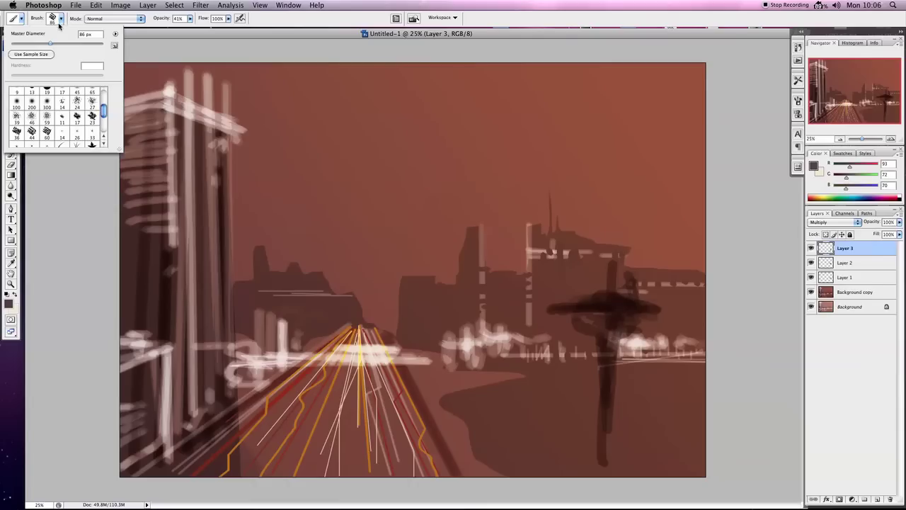
left_click(19, 44)
left_click(573, 313)
left_click_drag(577, 330, 599, 412)
left_click(61, 21)
left_click_drag(23, 44, 30, 44)
left_click(651, 309)
mouse_move(651, 313)
left_mouse_down()
mouse_move(605, 454)
mouse_move(626, 315)
left_mouse_up()
mouse_move(606, 431)
left_mouse_down()
mouse_move(619, 332)
mouse_move(603, 396)
left_mouse_up()
mouse_move(705, 333)
left_mouse_down()
mouse_move(616, 335)
mouse_move(697, 331)
mouse_move(613, 406)
mouse_move(649, 399)
left_mouse_up()
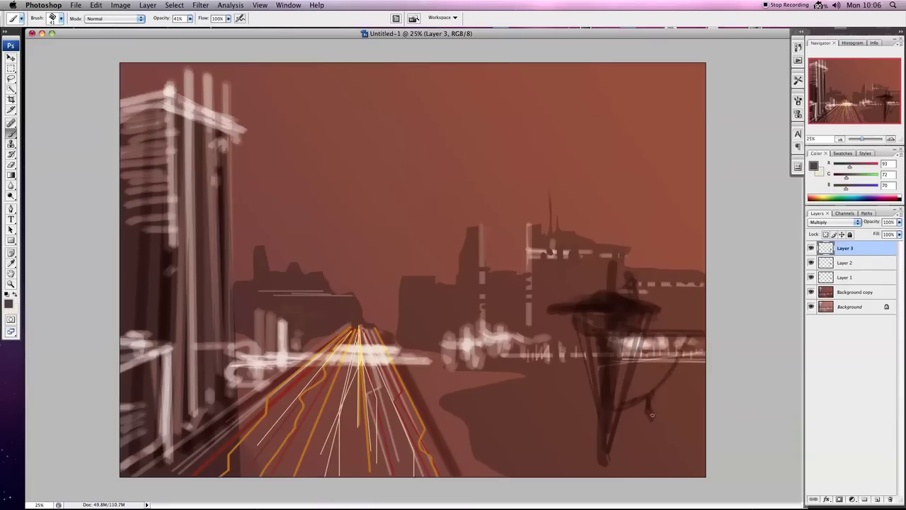
mouse_move(595, 466)
left_mouse_down()
mouse_move(617, 458)
mouse_move(588, 454)
mouse_move(606, 473)
left_mouse_up()
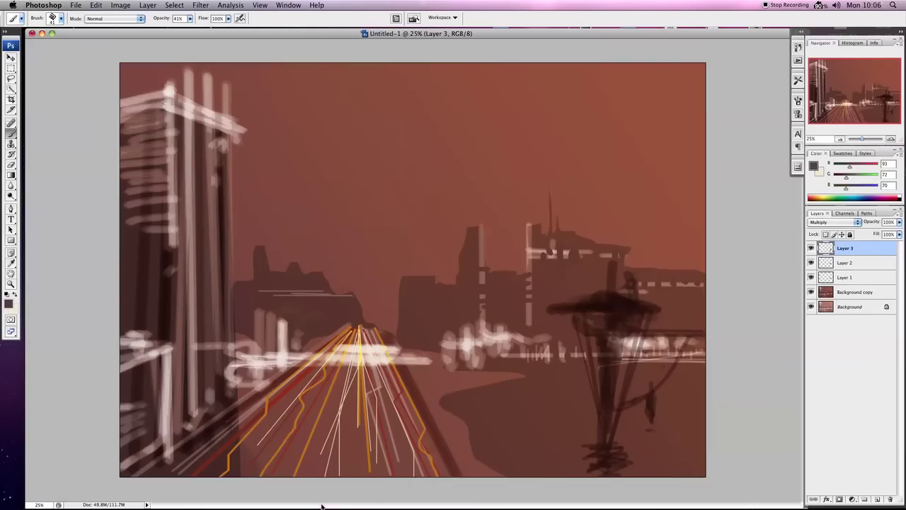
Paint dark shadow strokes across the lower-left road and building bases.
left_click_drag(100, 412, 354, 474)
mouse_move(92, 431)
left_mouse_down()
mouse_move(317, 475)
mouse_move(302, 448)
left_mouse_up()
left_click_drag(121, 432, 337, 470)
left_click_drag(148, 421, 411, 466)
left_click_drag(140, 445, 385, 476)
left_click_drag(297, 470, 347, 488)
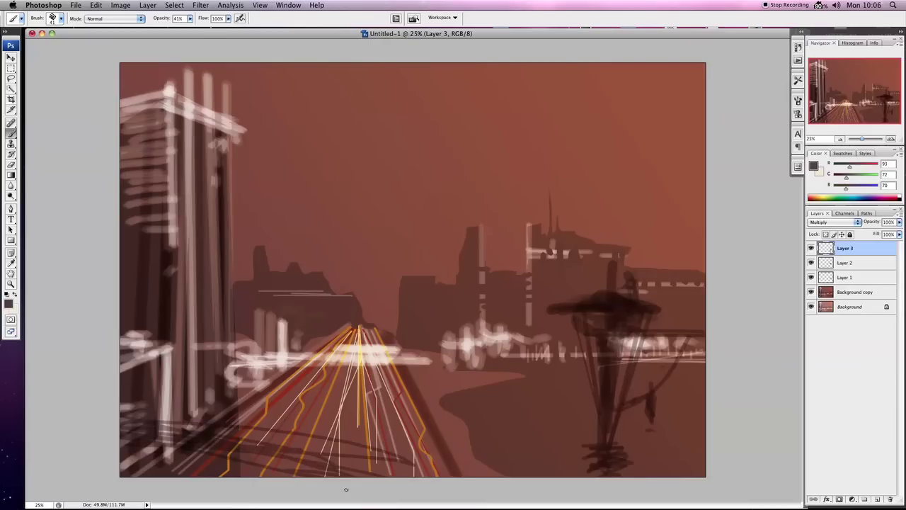
left_click(59, 19)
left_click_drag(59, 44, 72, 43)
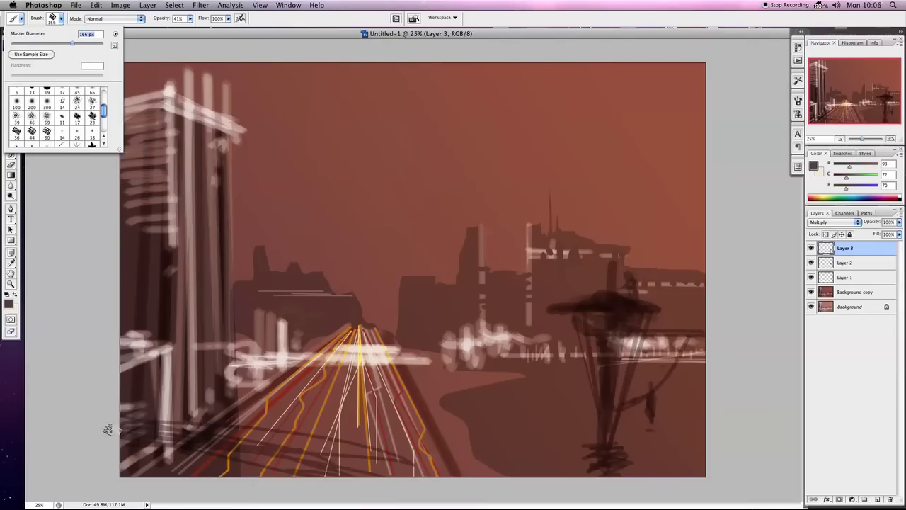
Paint broad dark shading over the lower-left road.
left_click_drag(107, 430, 375, 486)
mouse_move(112, 441)
left_mouse_down()
mouse_move(384, 473)
mouse_move(139, 450)
mouse_move(220, 455)
left_mouse_up()
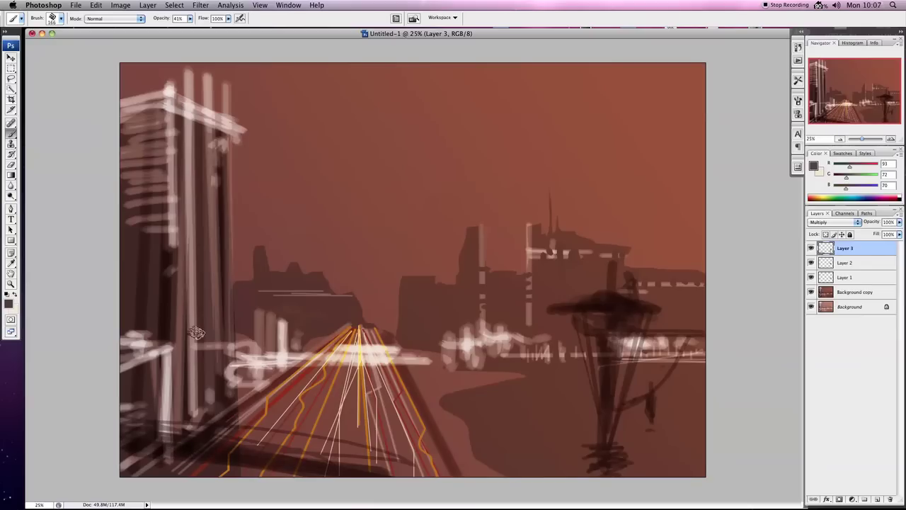
left_click(60, 19)
left_click_drag(44, 43, 39, 50)
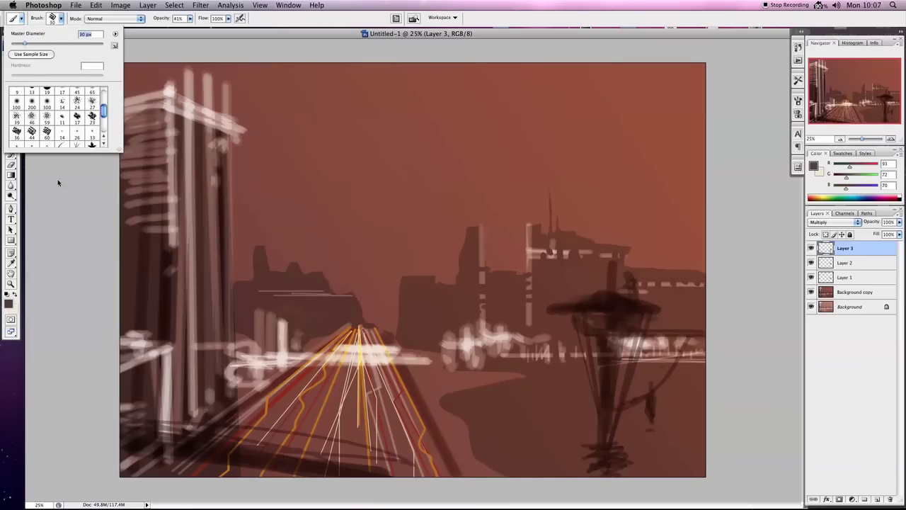
left_click(131, 447)
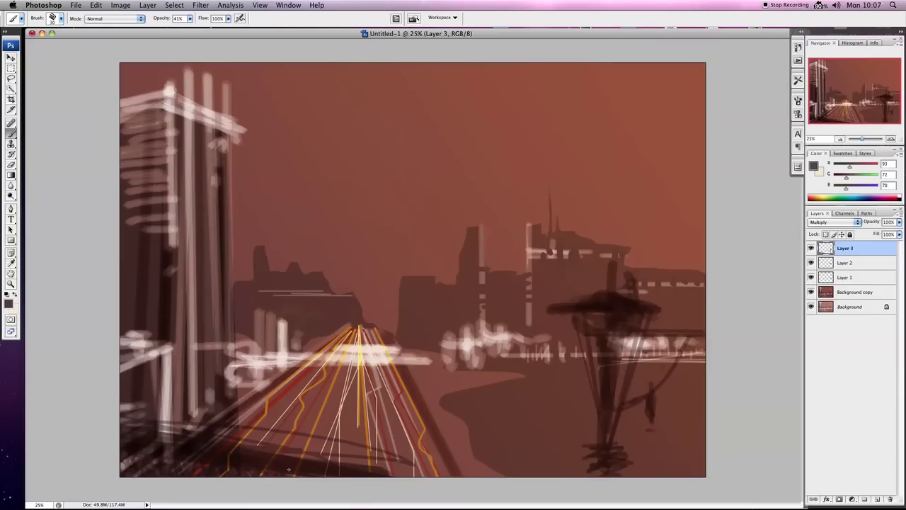
Paint small dark figures on the road with a finer brush.
left_click_drag(259, 446, 301, 439)
mouse_move(272, 436)
left_mouse_down()
mouse_move(290, 425)
mouse_move(296, 447)
left_mouse_up()
left_click_drag(293, 410, 297, 446)
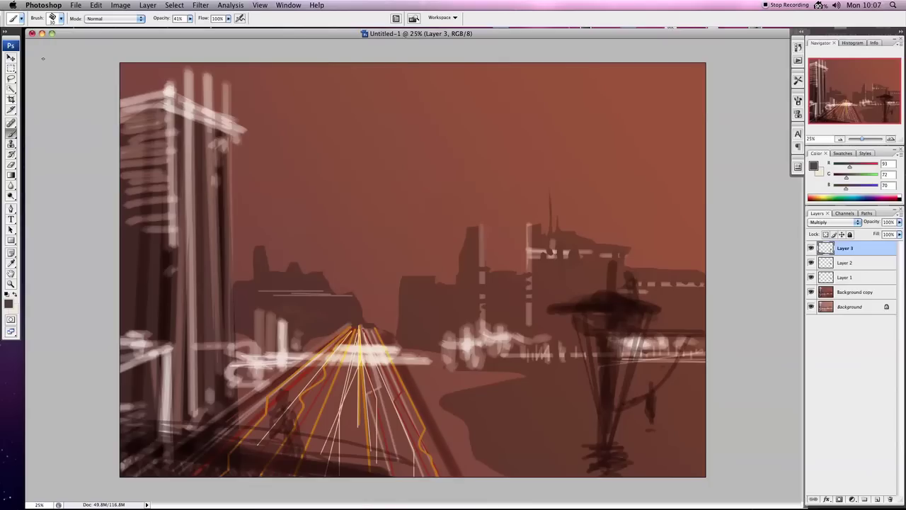
left_click(61, 20)
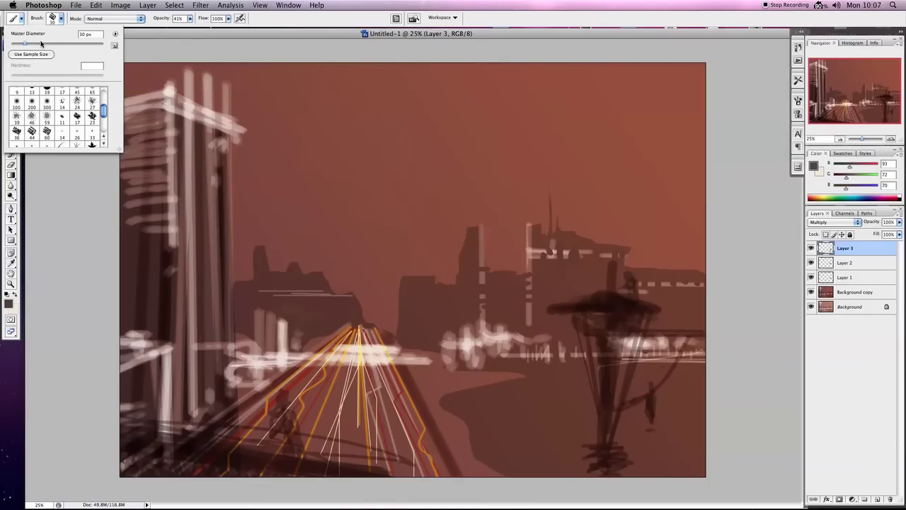
left_click(283, 428)
left_click_drag(289, 424, 297, 427)
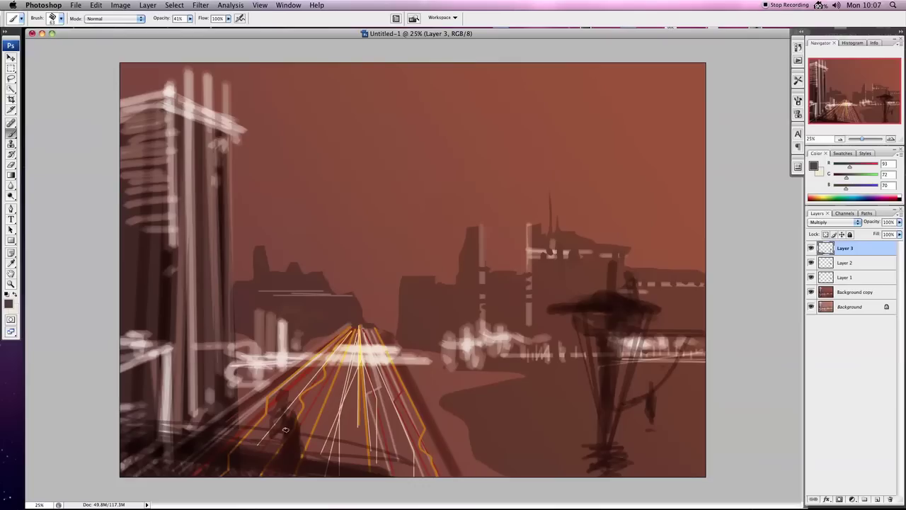
Add thin dark strokes along the road's bottom and right edge.
mouse_move(502, 459)
left_mouse_down()
mouse_move(420, 449)
mouse_move(489, 461)
left_mouse_up()
mouse_move(555, 475)
left_mouse_down()
mouse_move(490, 475)
mouse_move(389, 339)
left_mouse_up()
left_click_drag(444, 447, 468, 477)
left_click_drag(388, 332, 408, 339)
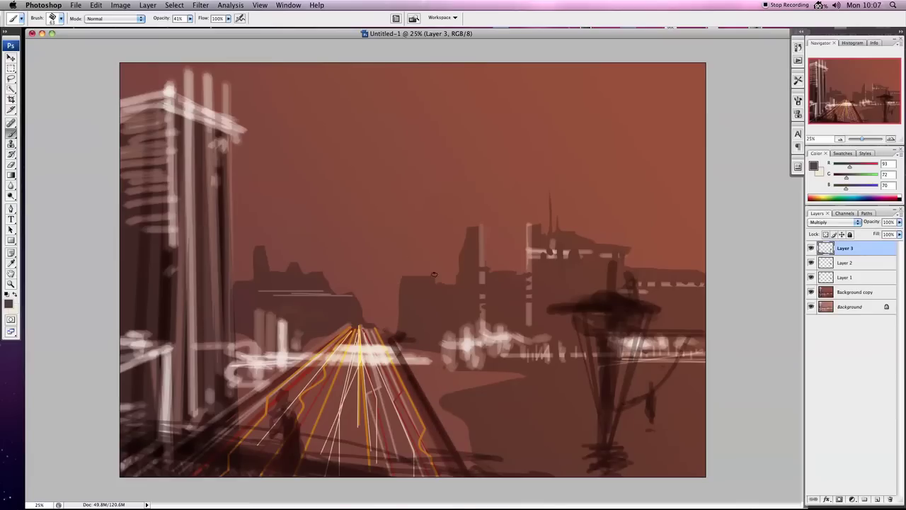
Paint thin vertical strokes by the tower and a dark horizontal mid-ground stroke.
left_click_drag(427, 344, 425, 280)
left_click_drag(431, 344, 431, 298)
left_click_drag(426, 335, 425, 298)
left_click_drag(419, 338, 418, 295)
mouse_move(418, 330)
left_mouse_down()
mouse_move(496, 345)
mouse_move(493, 331)
mouse_move(515, 334)
mouse_move(544, 349)
left_mouse_up()
mouse_move(656, 349)
left_mouse_down()
mouse_move(679, 352)
mouse_move(673, 364)
mouse_move(492, 378)
mouse_move(472, 409)
mouse_move(744, 439)
left_mouse_up()
Lasso the lower-right ground patch and try Curves, closing it unchanged.
left_click(16, 78)
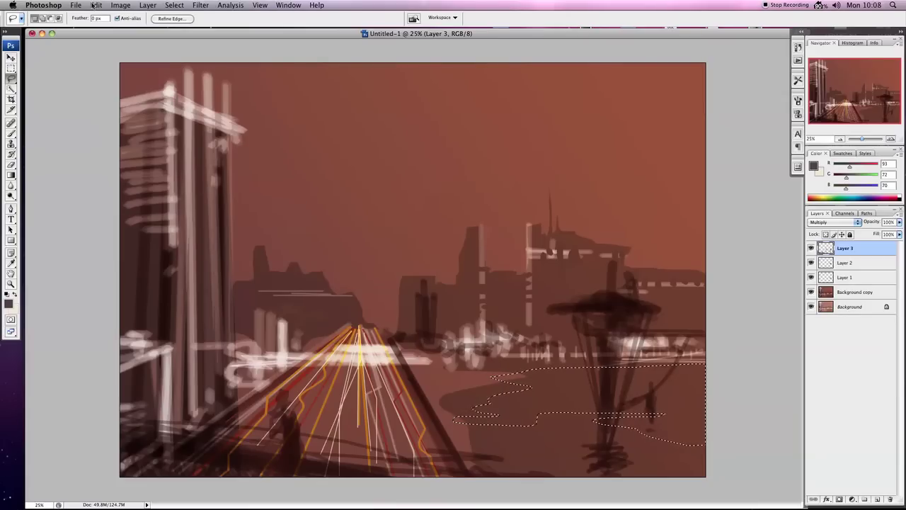
left_click(120, 5)
left_click(241, 69)
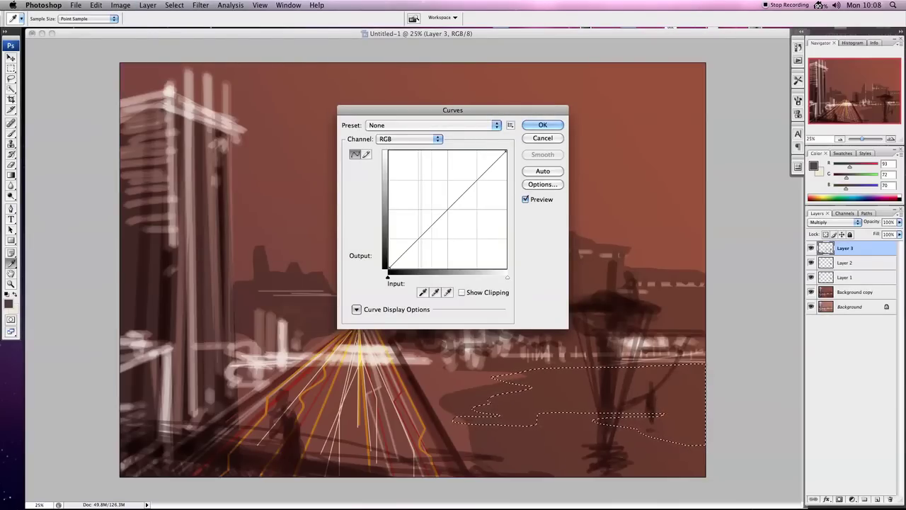
left_click(542, 138)
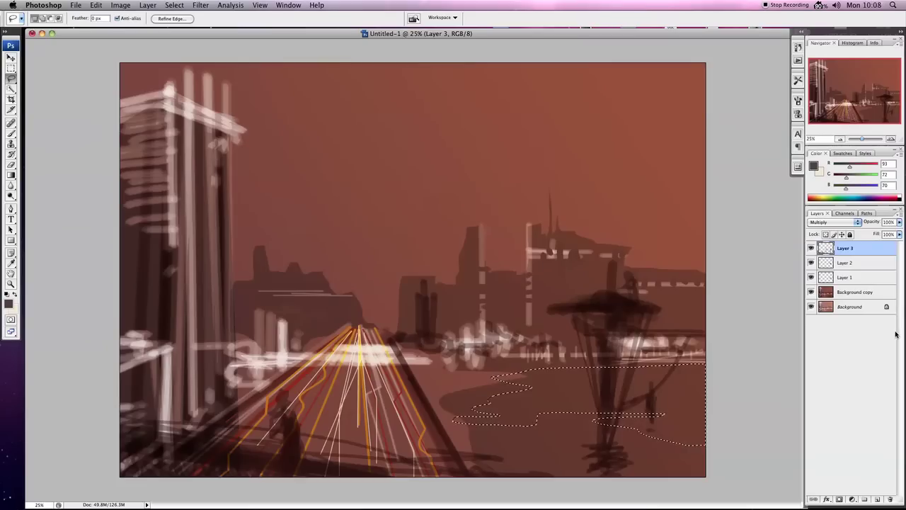
On Background copy, lift the patch with Curves (112 to 142) and deselect.
left_click(857, 292)
left_click(120, 5)
left_click(121, 6)
left_click(121, 5)
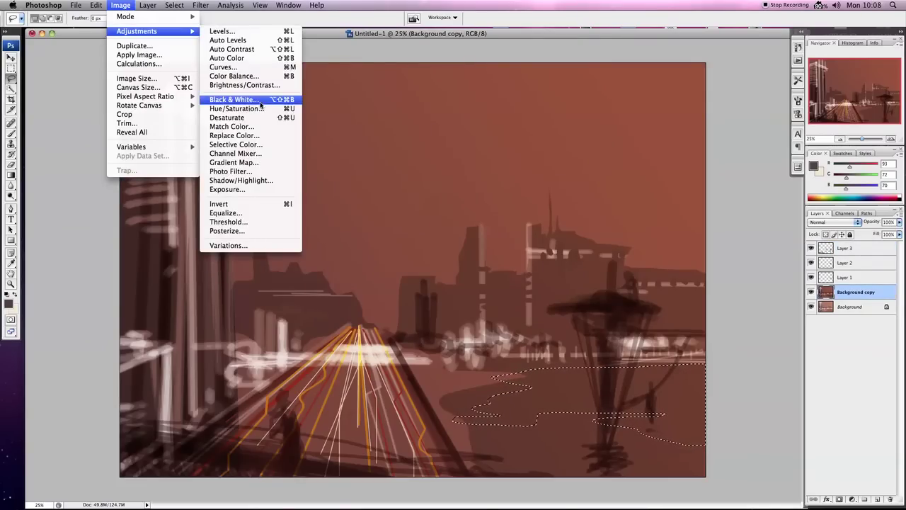
left_click(225, 67)
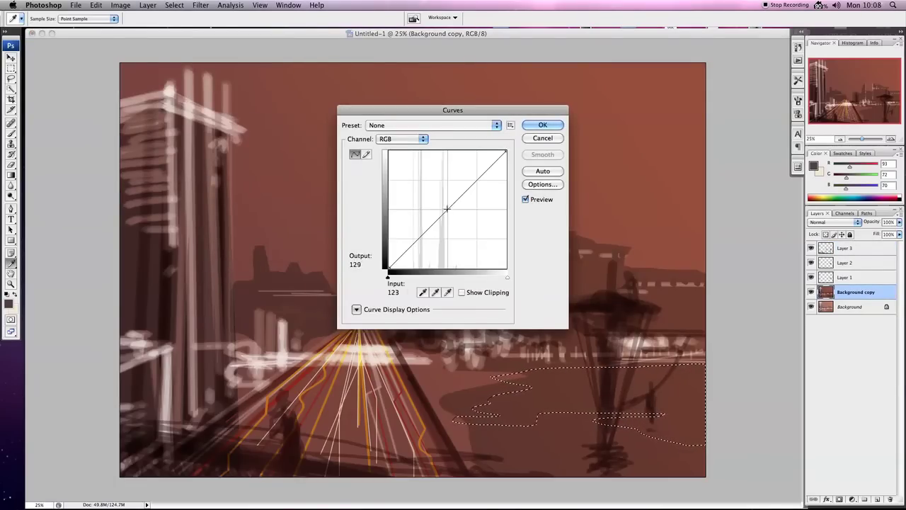
left_click_drag(446, 208, 441, 204)
left_click(542, 125)
left_click(174, 4)
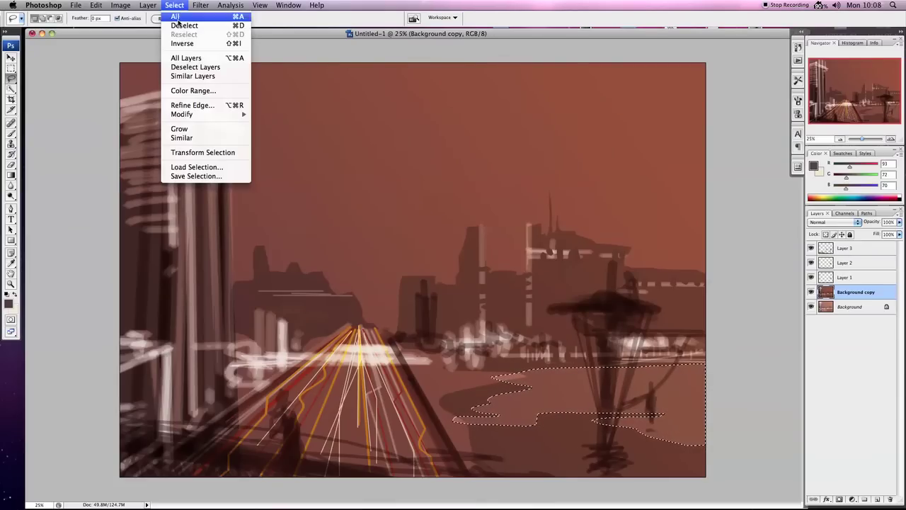
left_click(179, 26)
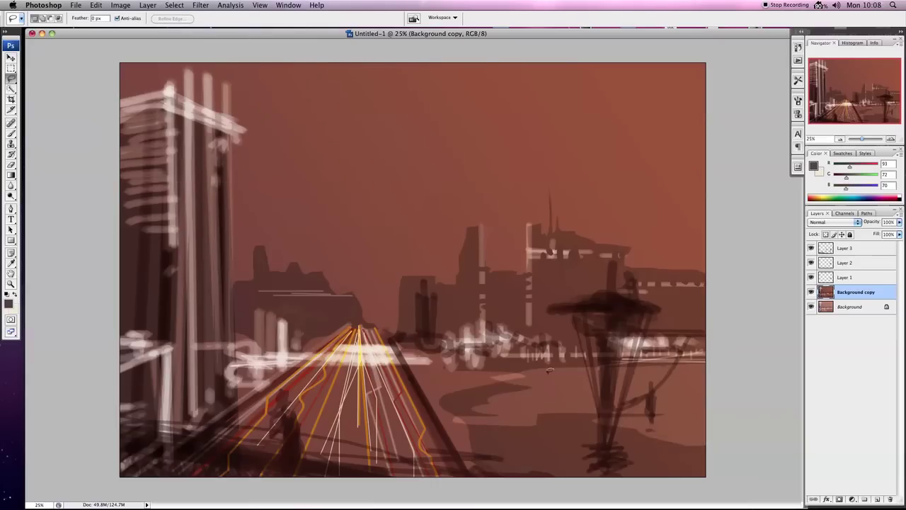
Darken a thin band across the right mid-ground with Curves, then deselect.
mouse_move(710, 361)
left_mouse_down()
mouse_move(618, 381)
mouse_move(740, 380)
left_mouse_up()
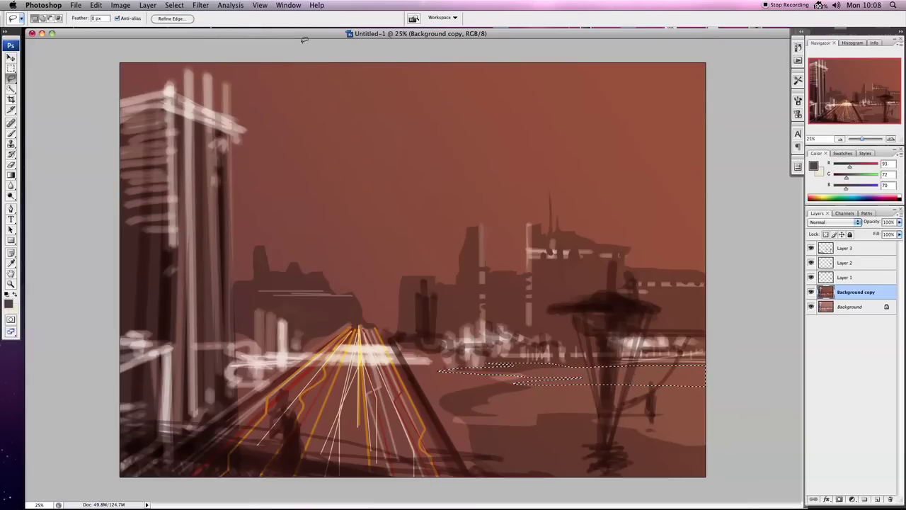
left_click(120, 5)
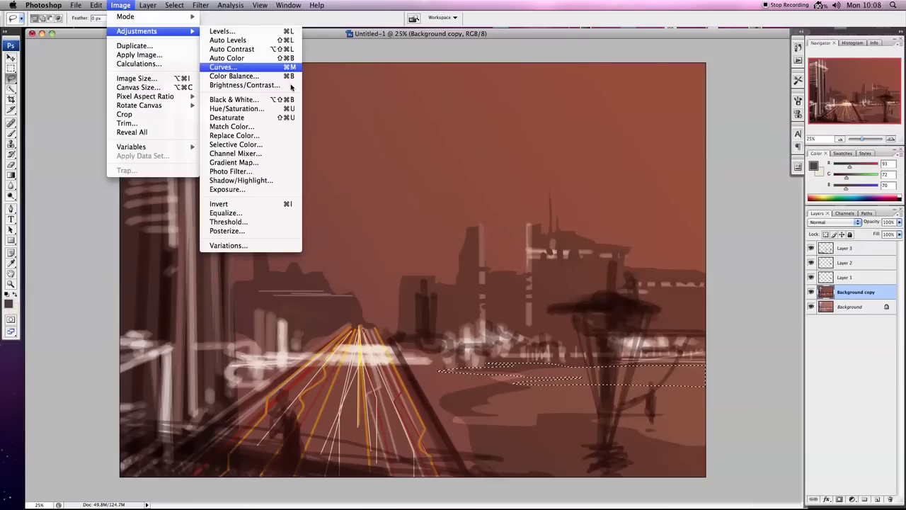
mouse_move(136, 31)
left_click(248, 68)
left_click_drag(452, 207, 459, 228)
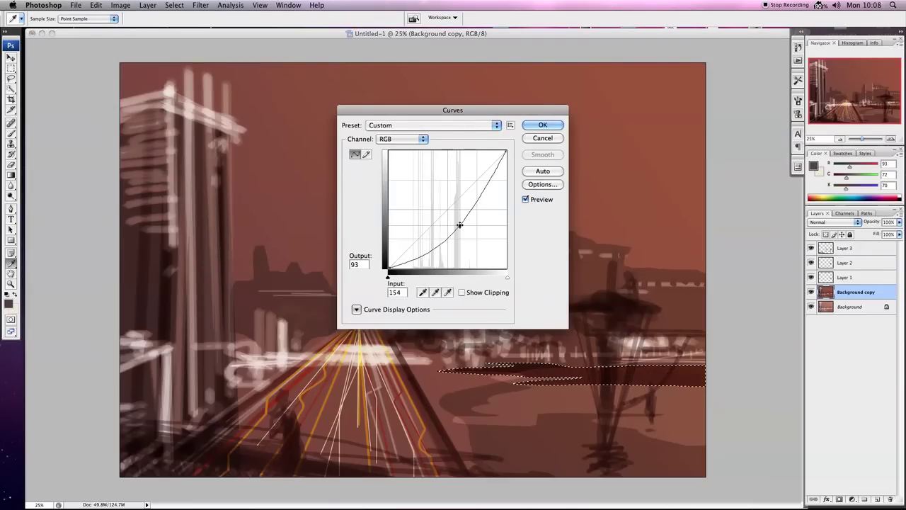
left_click(543, 124)
left_click(175, 5)
left_click(177, 27)
Darken a lower-right ground strip with Curves (151 to 102), then deselect.
left_click_drag(715, 414, 734, 436)
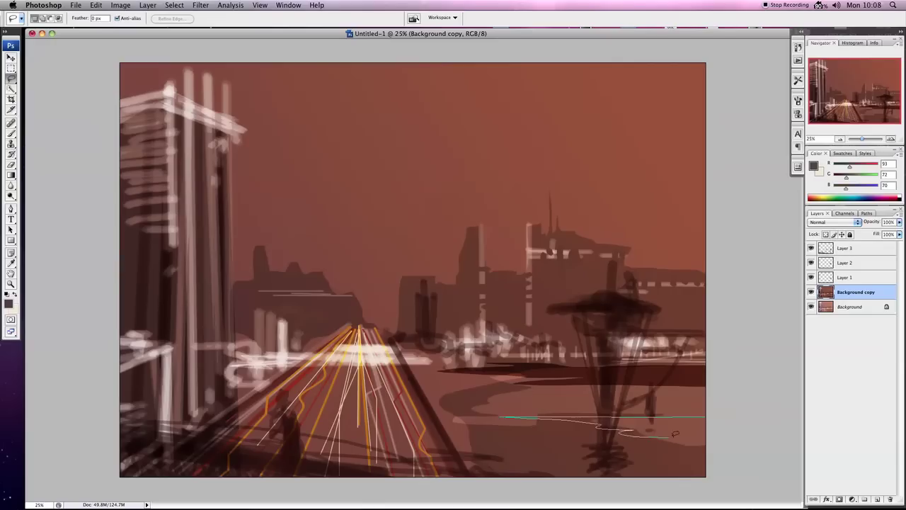
left_click(133, 5)
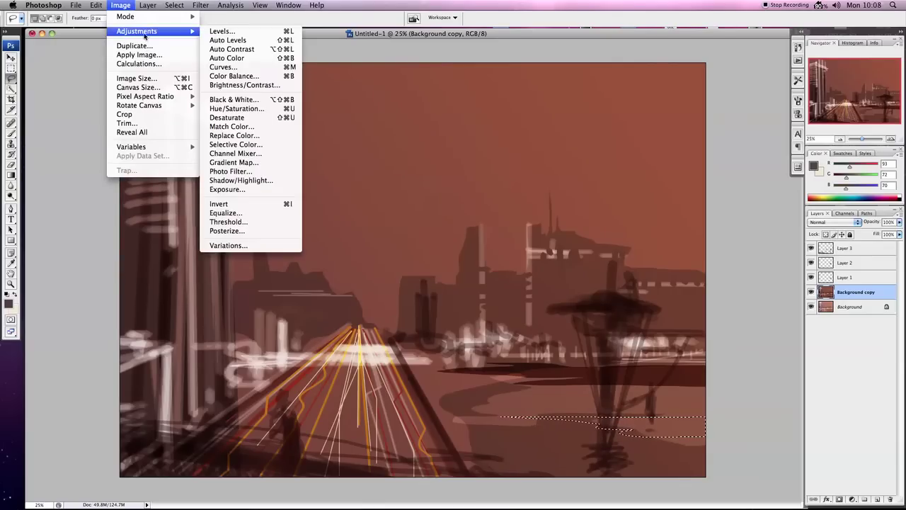
left_click(241, 68)
left_click_drag(459, 200, 459, 221)
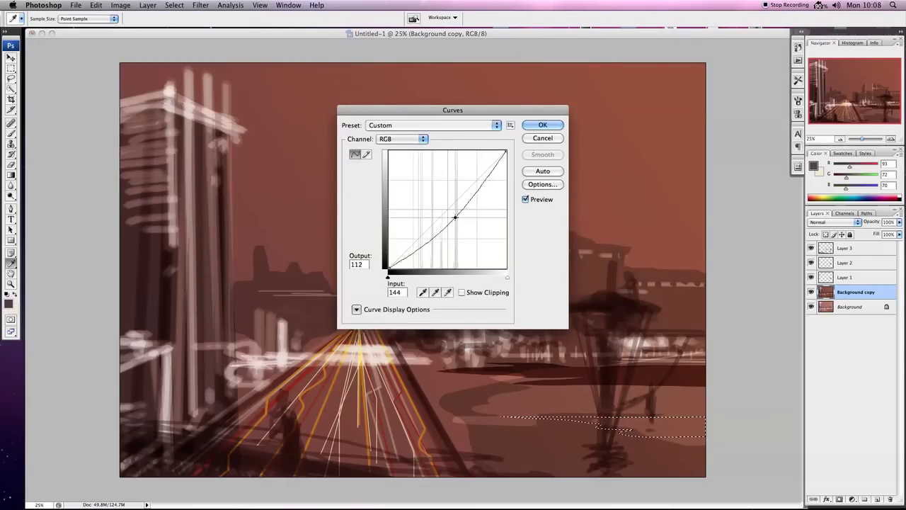
left_click(542, 125)
left_click(173, 4)
left_click(182, 24)
Switch to the Polygonal Lasso and start a selection at the lower right.
left_click_drag(11, 77, 43, 84)
left_click(43, 85)
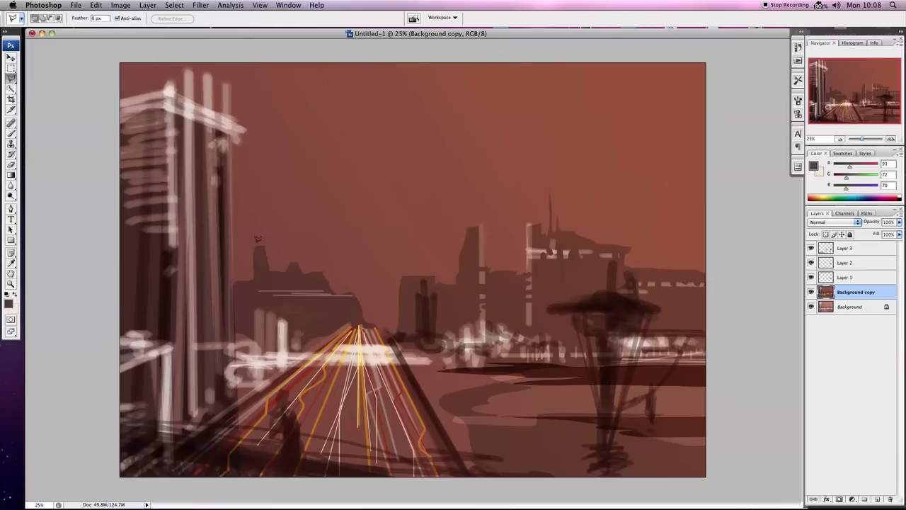
left_click(400, 345)
Polygon-select the ground right of the road, darken it with Curves, and deselect.
left_click(483, 497)
left_click(533, 472)
left_click(503, 442)
left_click(465, 420)
left_click(420, 359)
left_click(408, 350)
left_click(121, 5)
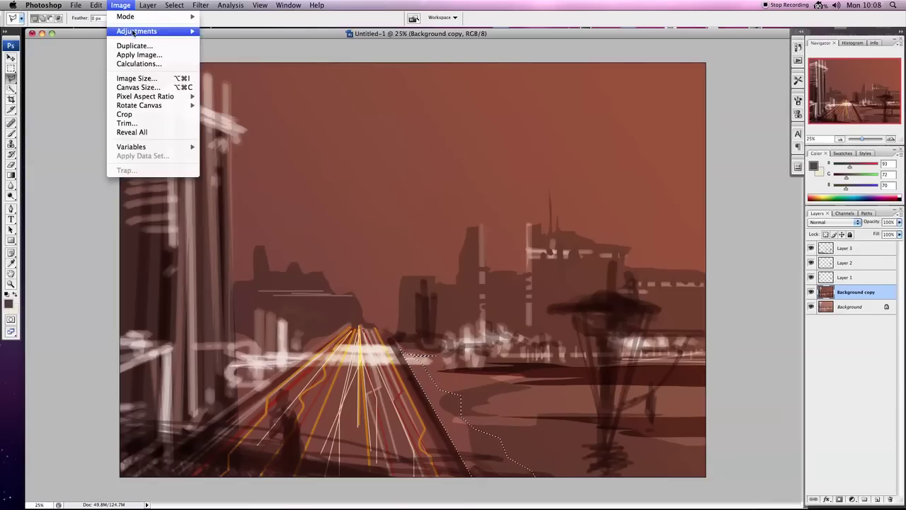
mouse_move(137, 31)
left_click(244, 68)
left_click_drag(461, 232, 460, 217)
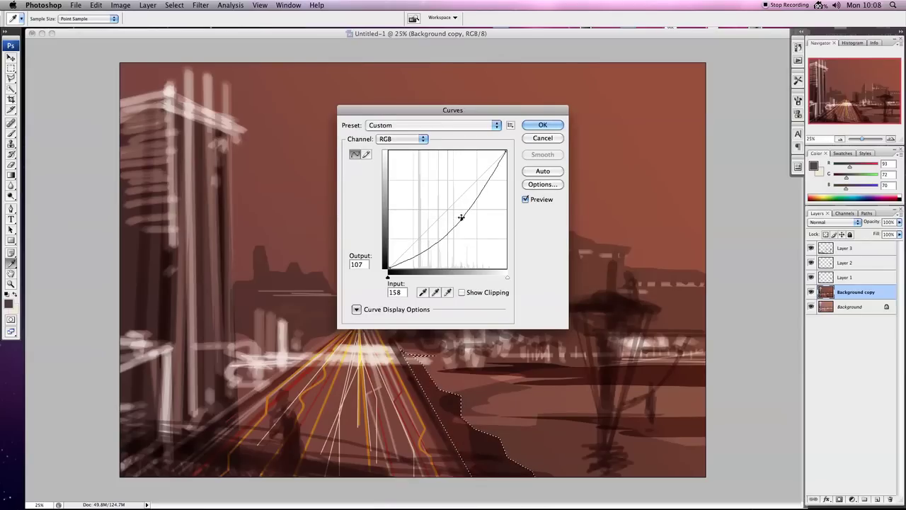
left_click(542, 124)
left_click(174, 6)
left_click(185, 27)
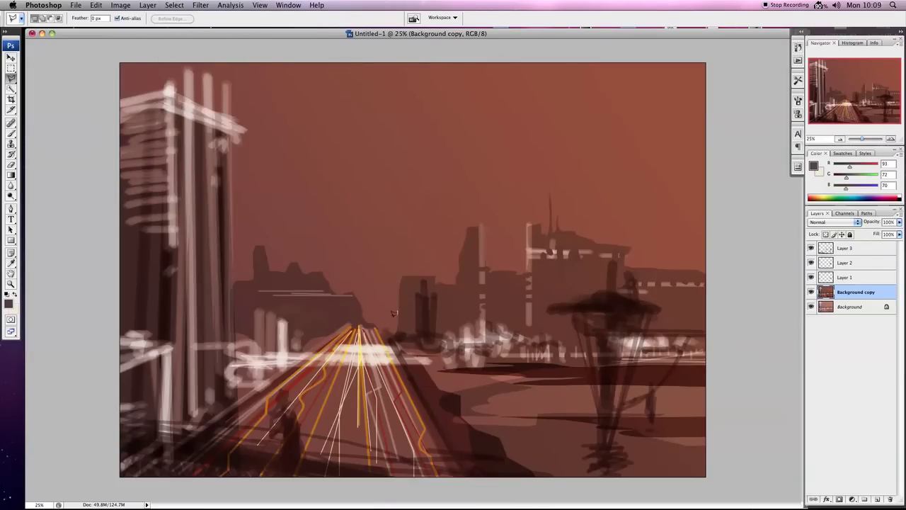
Brighten a strip along the road's right edge with Curves, then deselect.
left_click(390, 326)
left_click(506, 497)
left_click(470, 483)
left_click(387, 325)
left_click(120, 5)
left_click(223, 66)
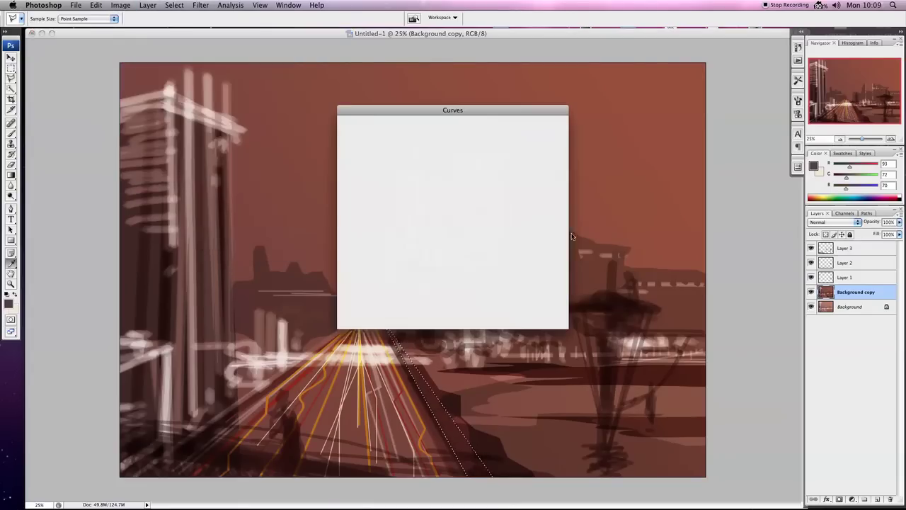
left_click_drag(448, 209, 433, 186)
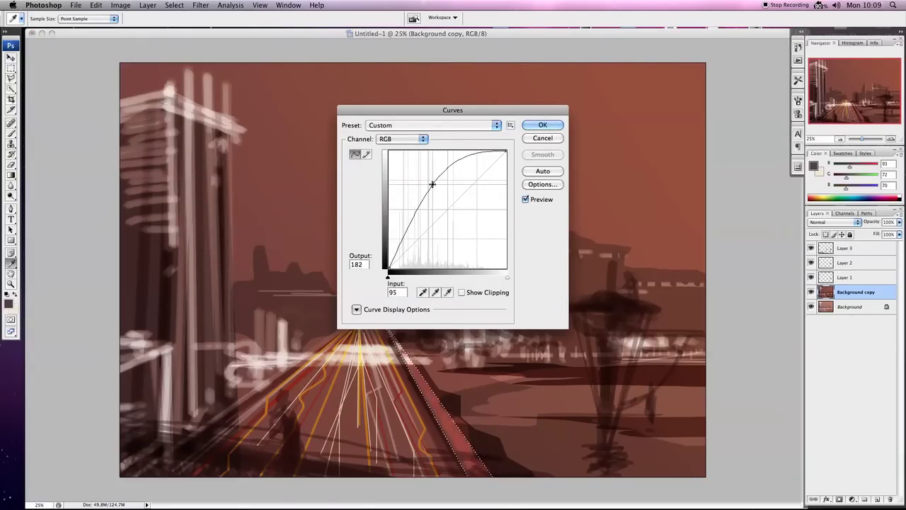
left_click(542, 125)
left_click(174, 5)
left_click(177, 28)
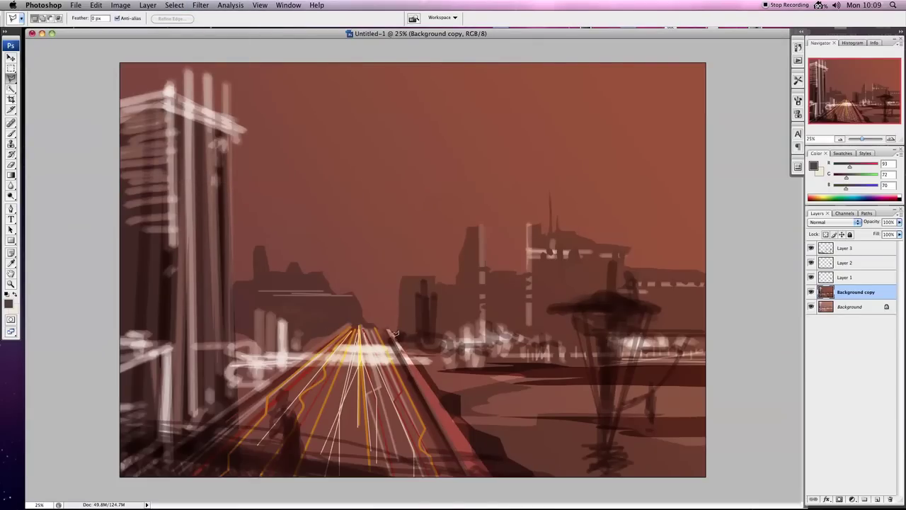
Brighten the road's left edge with Curves (98 to 157) and sample the red kerb colour.
left_click(351, 326)
left_click(187, 426)
left_click(347, 320)
left_click(120, 5)
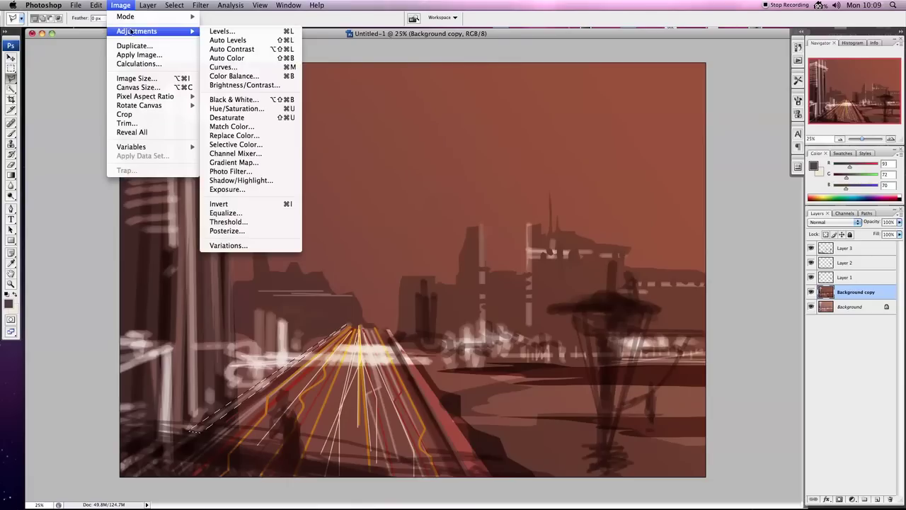
left_click(223, 67)
left_click_drag(439, 218, 434, 197)
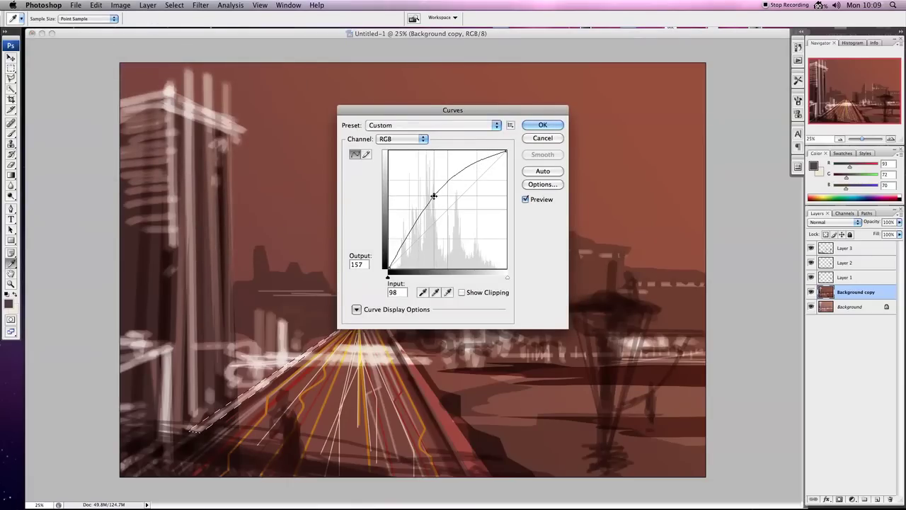
left_click(538, 125)
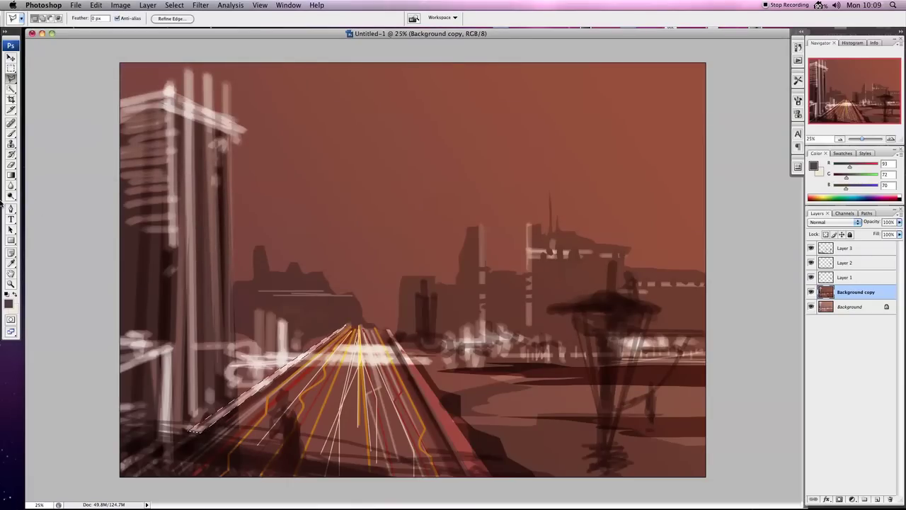
left_click(11, 133)
left_click(451, 421, "alt")
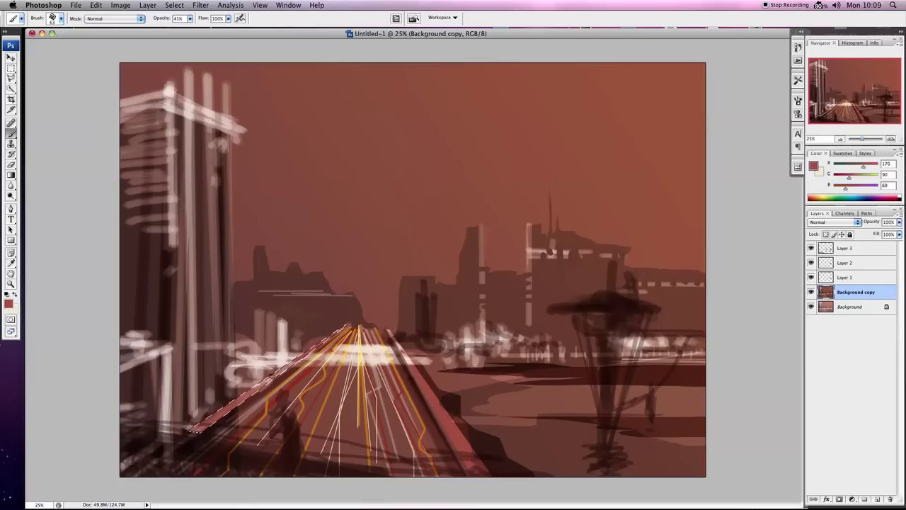
Lasso-select the left and right edges of the road.
left_click(174, 5)
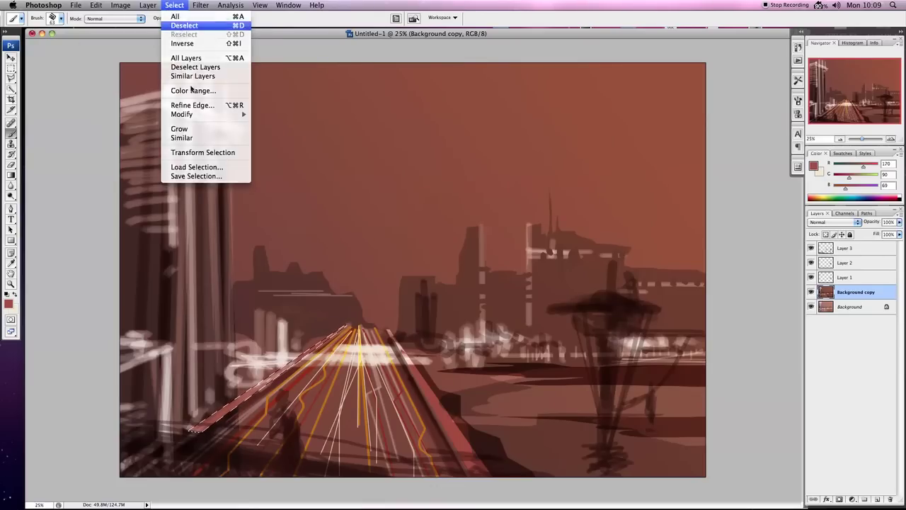
key("Escape")
key("l")
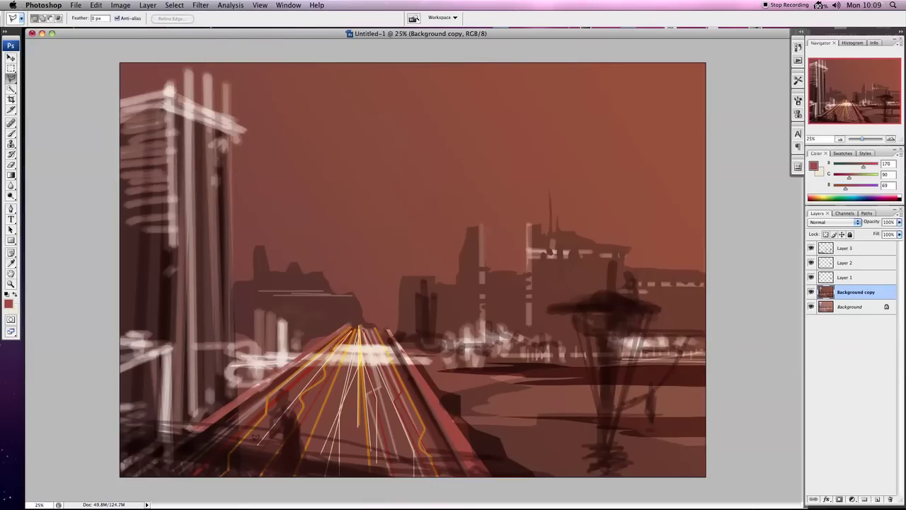
left_click_drag(214, 418, 363, 312)
left_click_drag(240, 394, 227, 419)
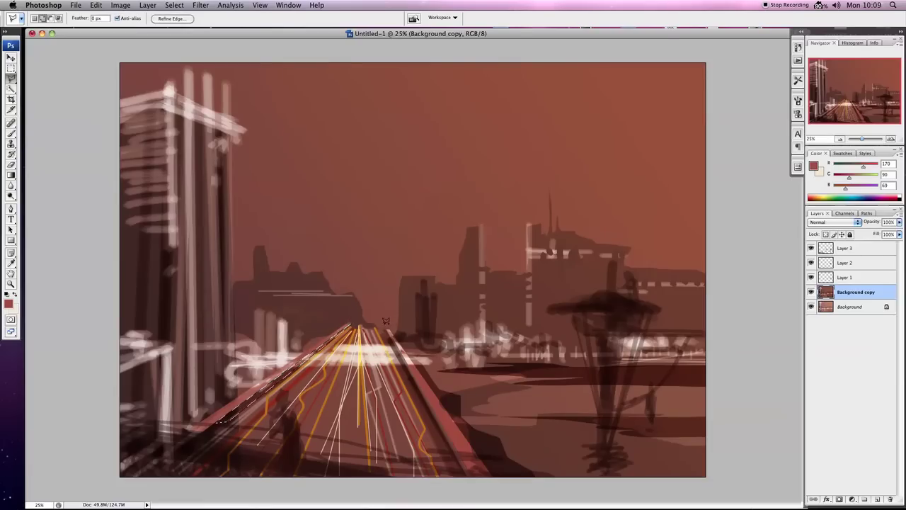
mouse_move(384, 323)
left_mouse_down()
mouse_move(453, 450)
mouse_move(384, 330)
left_mouse_up()
Paint dark brown along the road's left edge from the vanishing point.
left_click(12, 133)
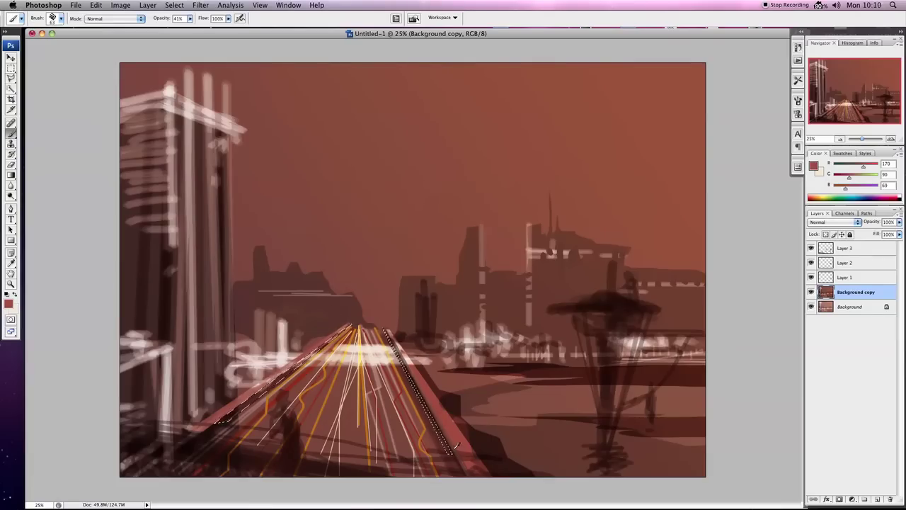
left_click(433, 419, "alt")
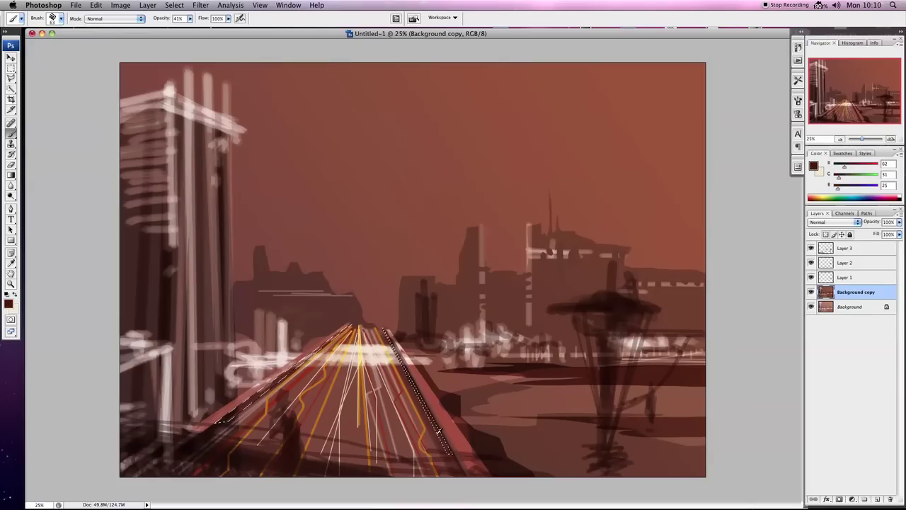
left_click(62, 20)
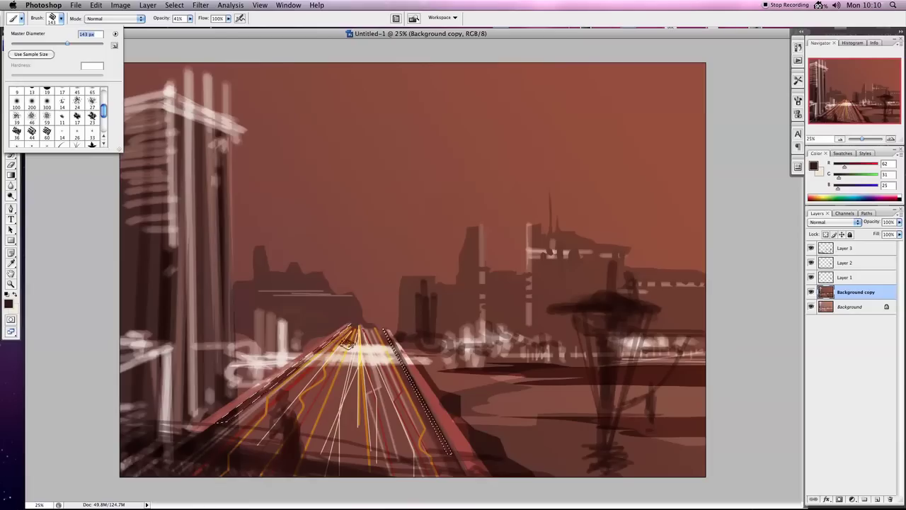
left_click(312, 354)
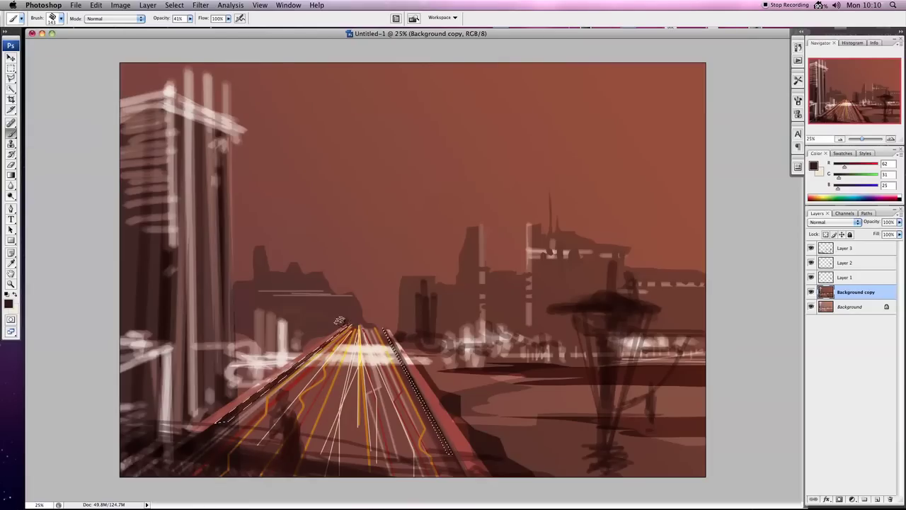
left_click_drag(347, 326, 223, 425)
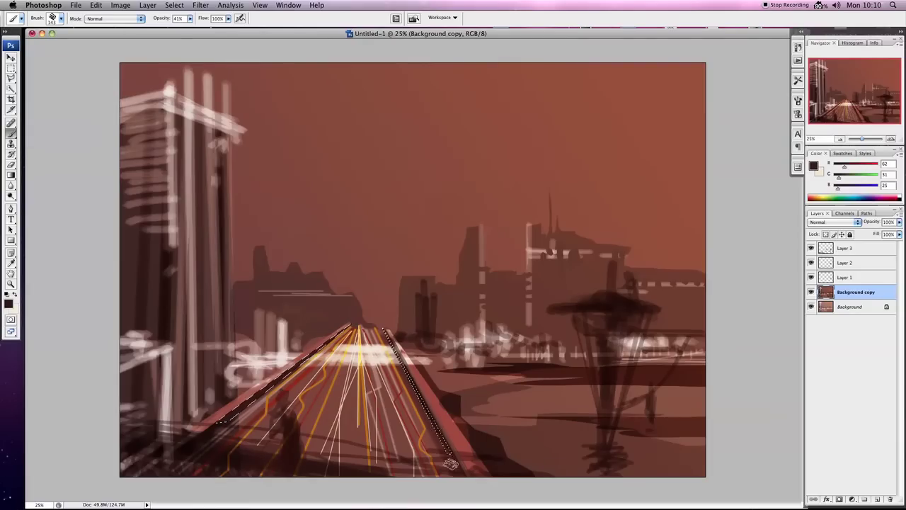
Clear the selection and paint a dark tall building on the right skyline.
left_click(174, 5)
left_click(188, 28)
mouse_move(180, 159)
left_mouse_down()
mouse_move(196, 251)
mouse_move(183, 289)
mouse_move(244, 313)
mouse_move(280, 298)
mouse_move(357, 303)
mouse_move(341, 313)
mouse_move(379, 322)
mouse_move(391, 305)
mouse_move(391, 330)
mouse_move(494, 320)
left_mouse_up()
mouse_move(647, 233)
left_mouse_down()
mouse_move(664, 260)
mouse_move(673, 253)
mouse_move(692, 276)
mouse_move(689, 312)
mouse_move(672, 324)
left_mouse_up()
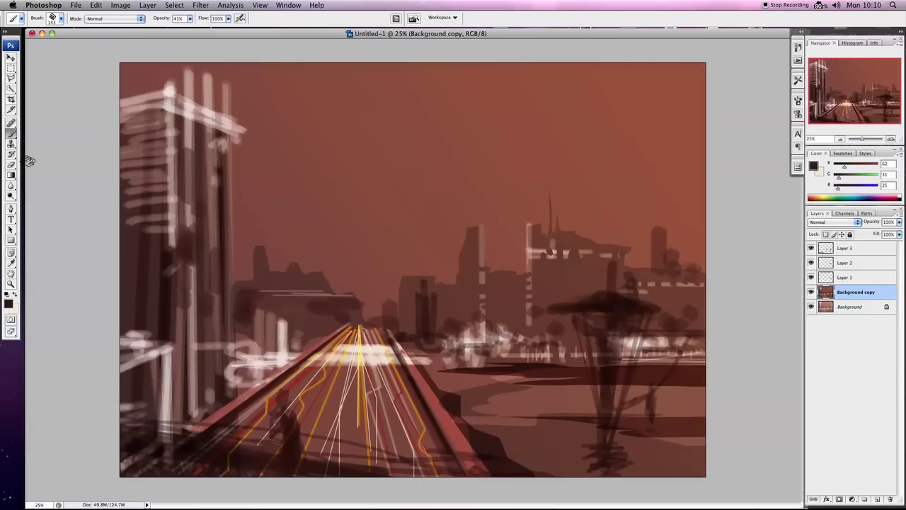
Start a new layer from Layer 3's options, cancel, and return to Background copy.
left_click(11, 78)
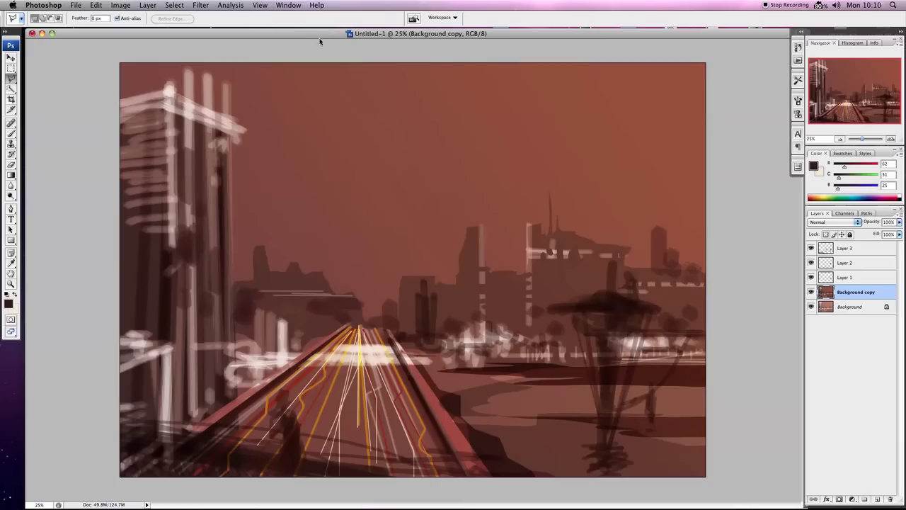
left_click(860, 250)
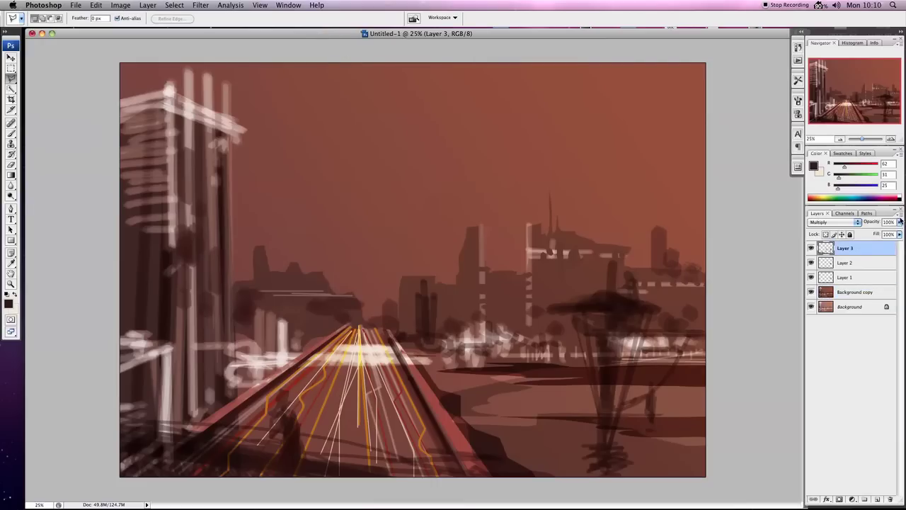
left_click(897, 212)
left_click(804, 216)
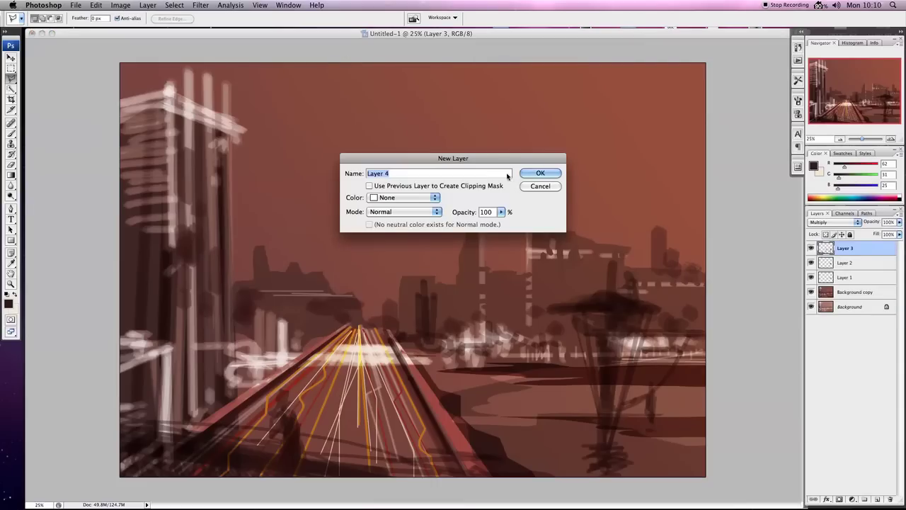
left_click(543, 185)
left_click(882, 291)
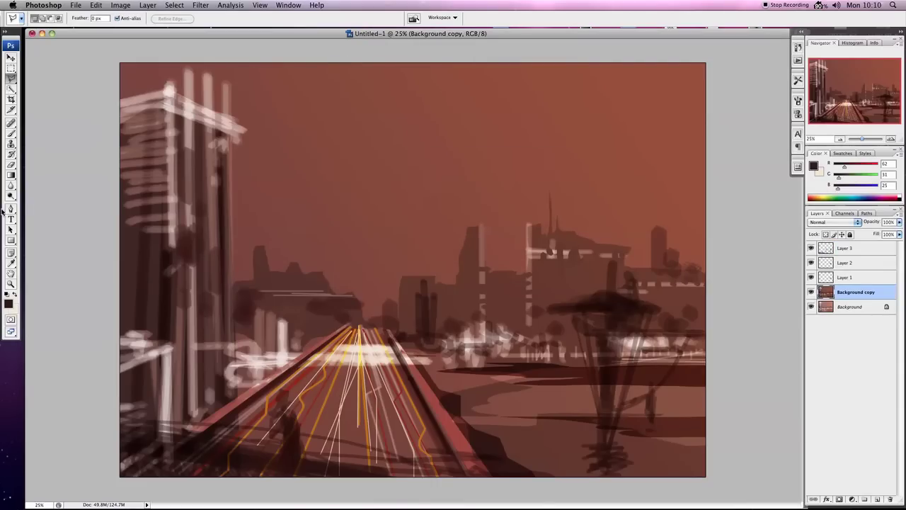
Switch to the Burn tool with a soft 370 px brush.
left_click_drag(12, 196, 41, 203)
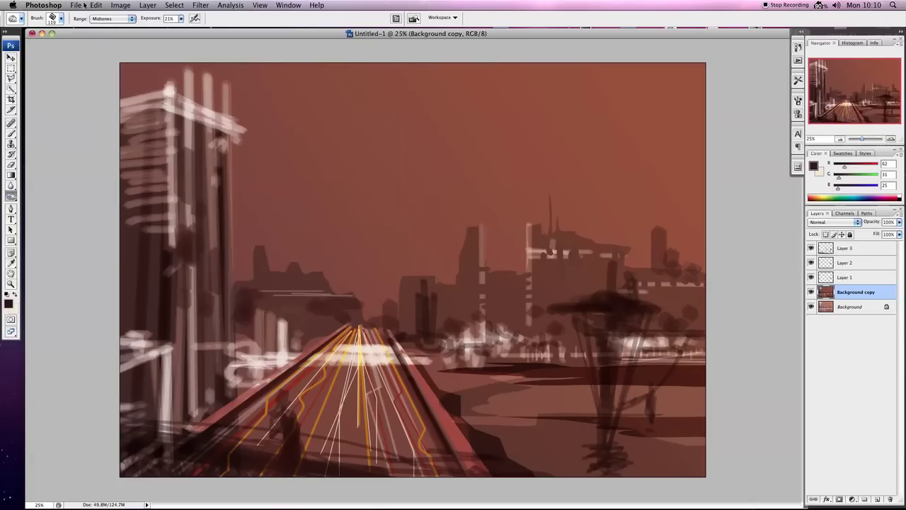
left_click(63, 19)
left_click_drag(104, 111, 106, 87)
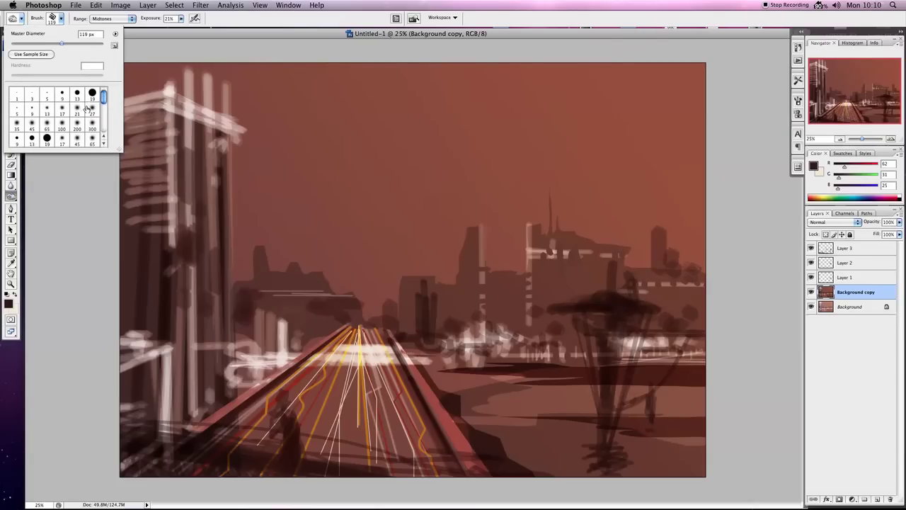
left_click(87, 109)
left_click_drag(88, 46, 104, 43)
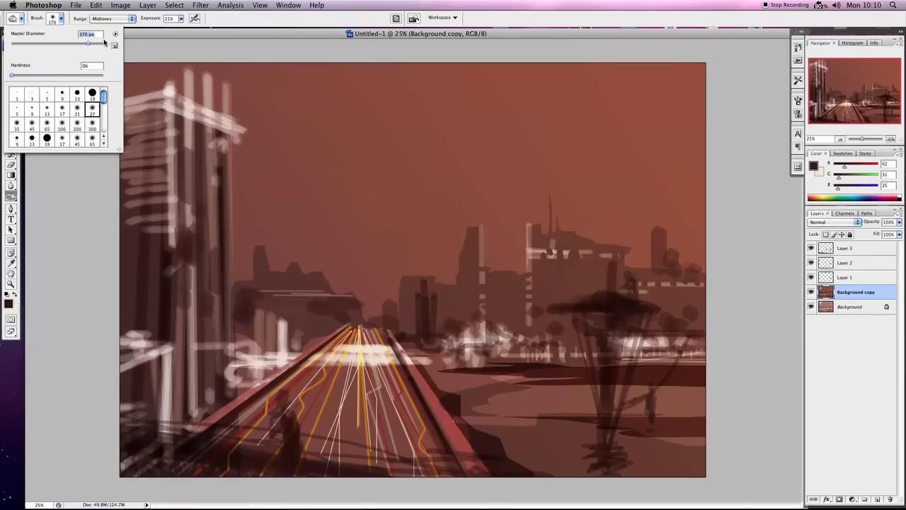
key("Return")
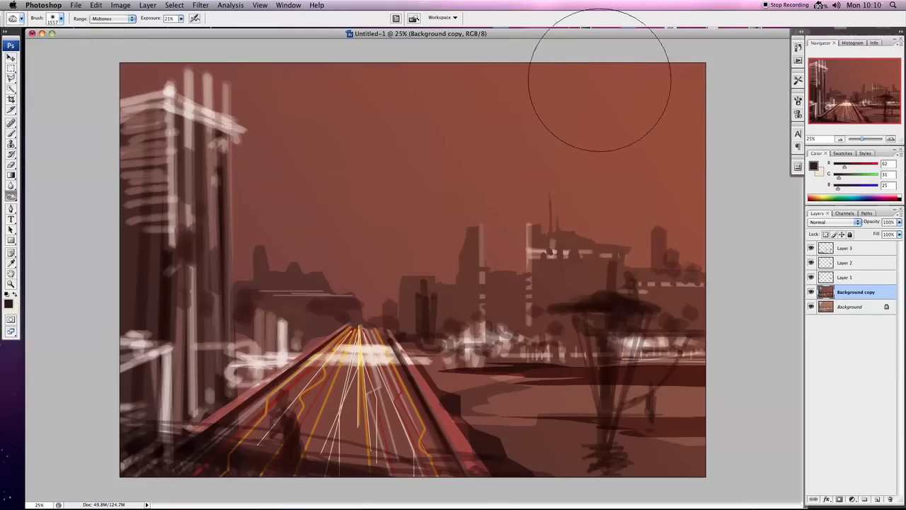
Burn the upper sky and the left building's top and middle darker.
mouse_move(470, 133)
left_mouse_down()
mouse_move(424, 111)
mouse_move(603, 97)
mouse_move(512, 117)
left_mouse_up()
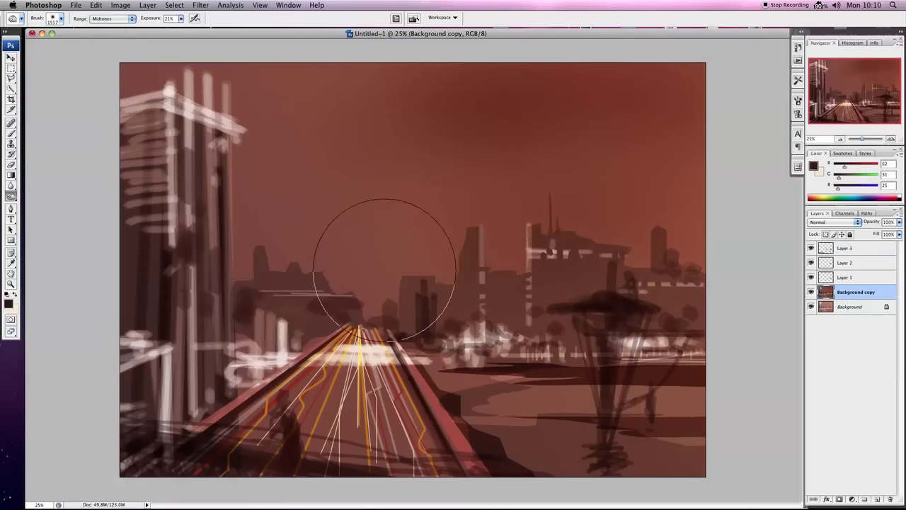
left_click_drag(360, 228, 310, 273)
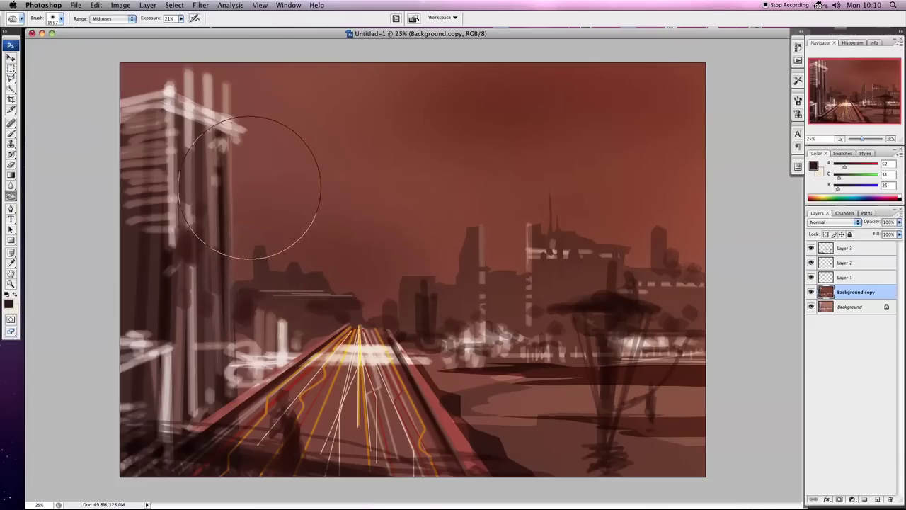
mouse_move(128, 81)
left_mouse_down()
mouse_move(212, 77)
mouse_move(243, 111)
mouse_move(159, 111)
left_mouse_up()
left_click_drag(186, 263, 182, 314)
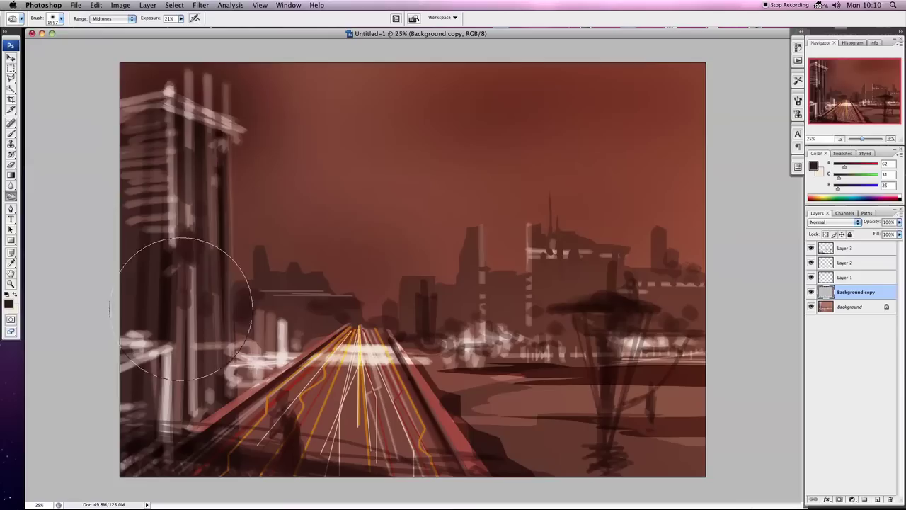
left_click(11, 88)
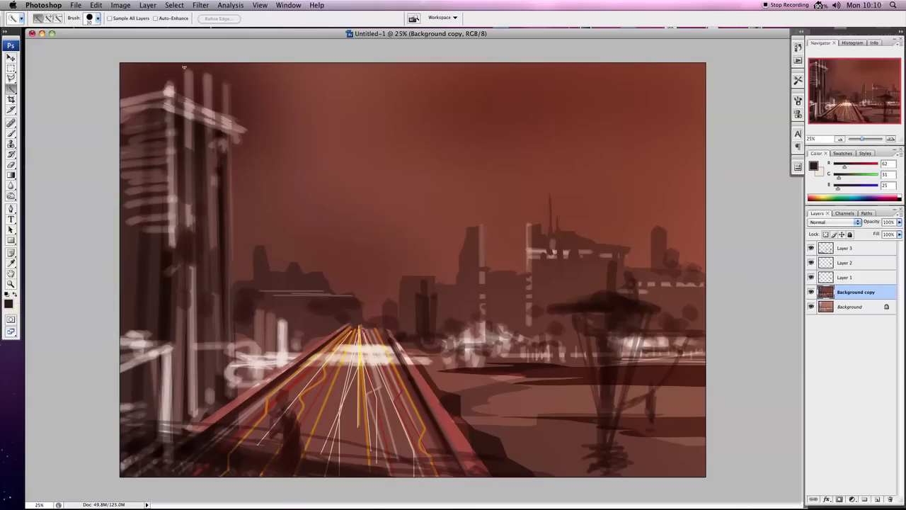
Lasso around the left tower's outline from its base to its peaked top.
left_click(10, 78)
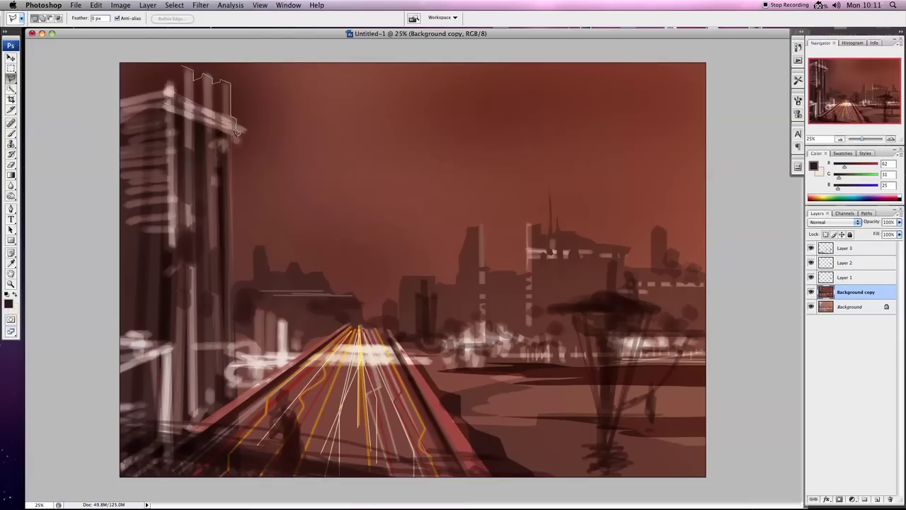
left_click_drag(233, 156, 233, 318)
left_click_drag(255, 345, 204, 366)
mouse_move(191, 354)
left_mouse_down()
mouse_move(247, 343)
mouse_move(191, 349)
left_mouse_up()
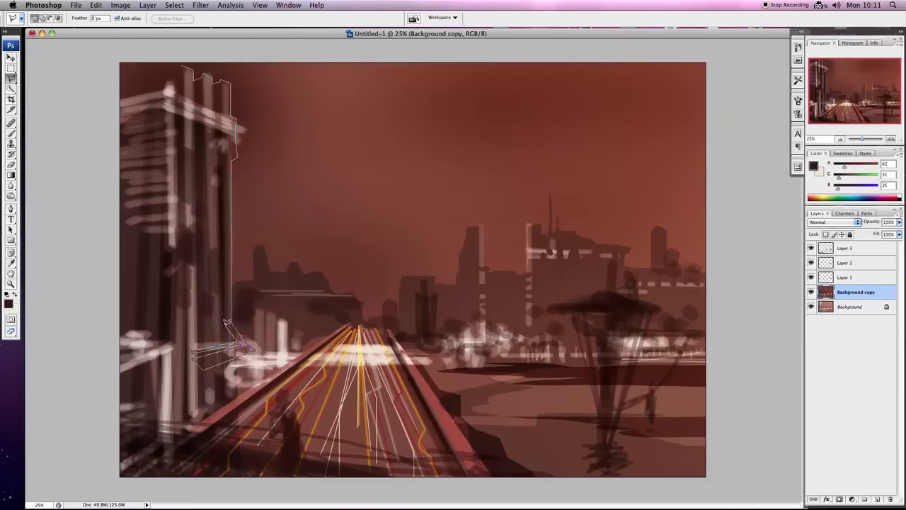
mouse_move(224, 318)
left_mouse_down()
mouse_move(224, 165)
mouse_move(174, 153)
left_mouse_up()
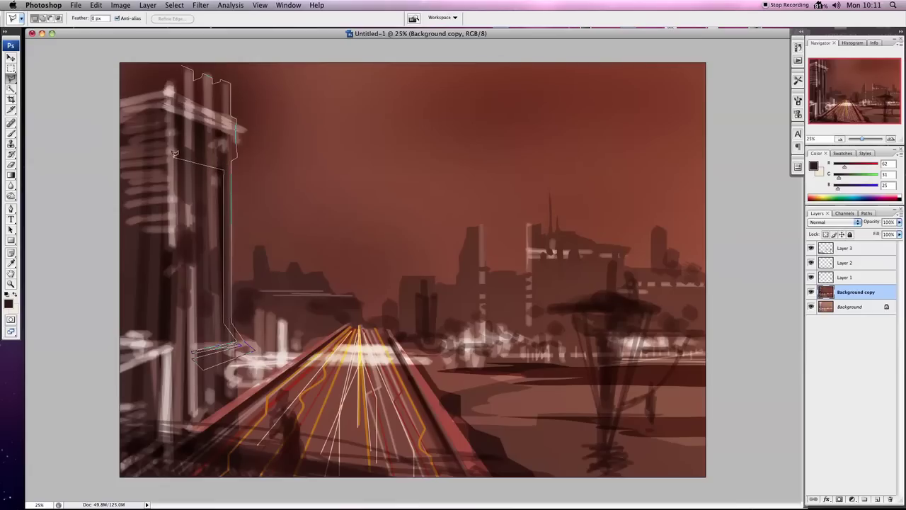
mouse_move(174, 151)
left_mouse_down()
mouse_move(223, 163)
mouse_move(223, 124)
mouse_move(177, 103)
mouse_move(177, 70)
mouse_move(178, 82)
left_mouse_up()
mouse_move(168, 83)
left_mouse_down()
mouse_move(129, 90)
mouse_move(169, 77)
left_mouse_up()
left_click_drag(182, 62, 182, 65)
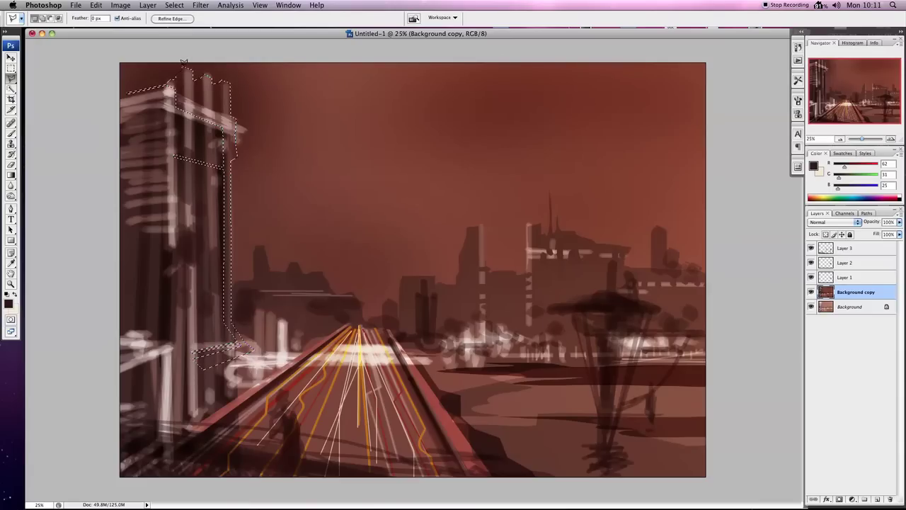
Add the tower's two vertical window strips to the selection.
left_click_drag(195, 141, 191, 305)
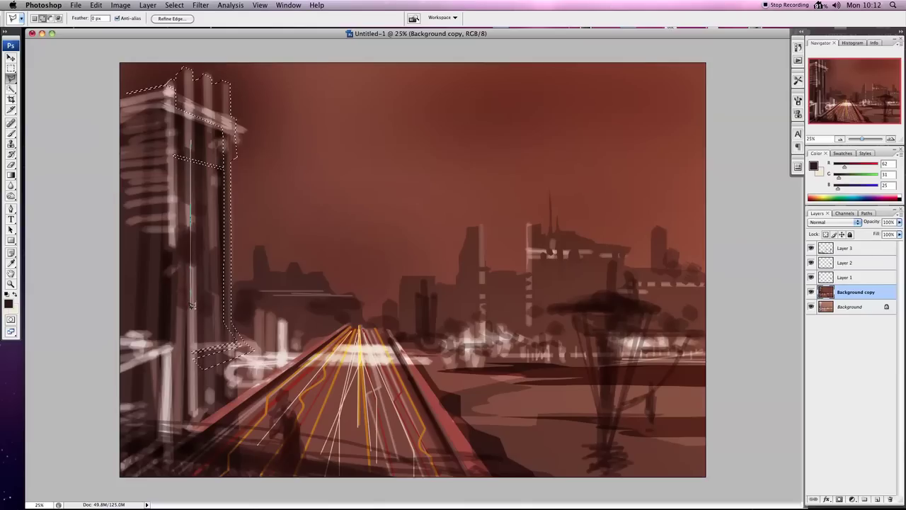
mouse_move(192, 306)
left_mouse_down()
mouse_move(195, 132)
mouse_move(204, 331)
mouse_move(215, 125)
left_mouse_up()
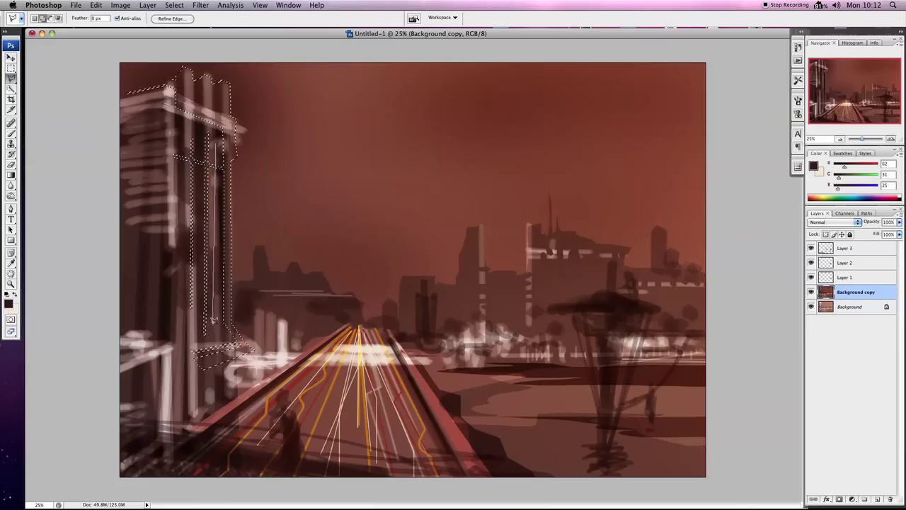
left_click_drag(218, 317, 216, 318)
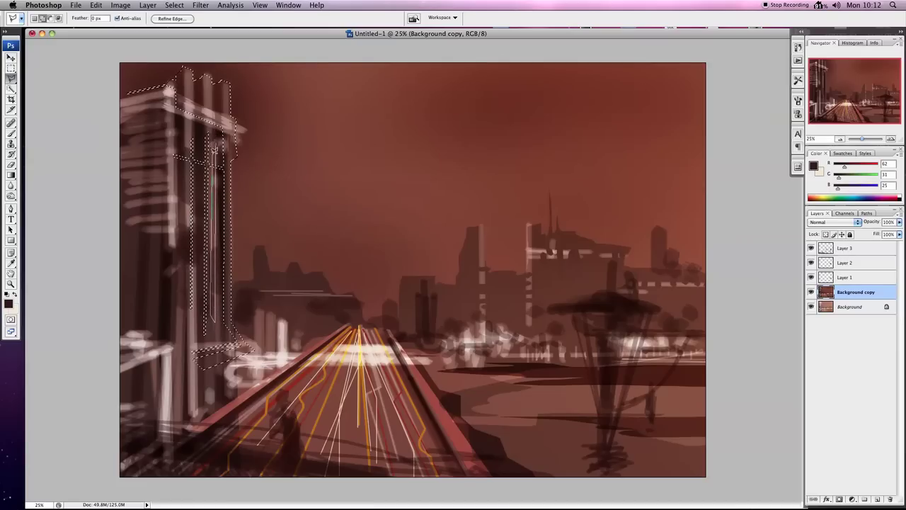
left_click_drag(213, 240, 214, 135)
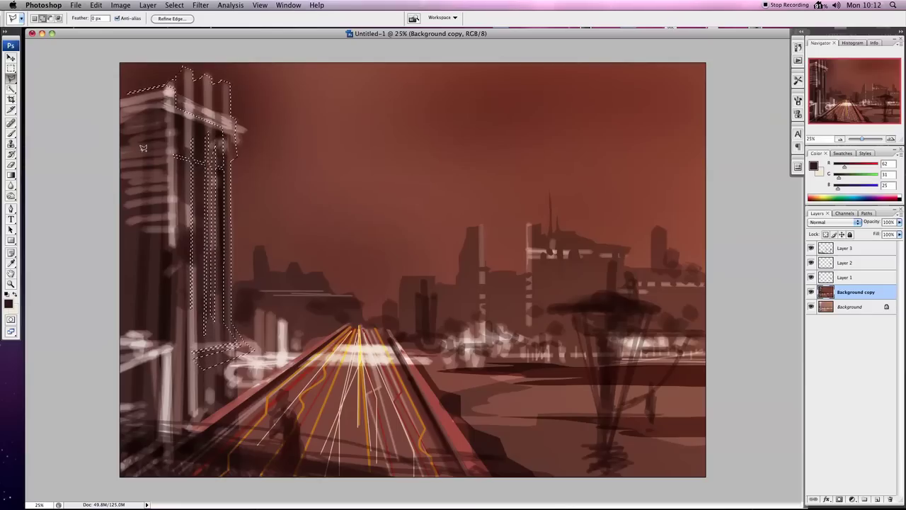
Brighten the selected tower with a Curves point lifted from 94 to 163, then deselect.
left_click(120, 5)
mouse_move(137, 31)
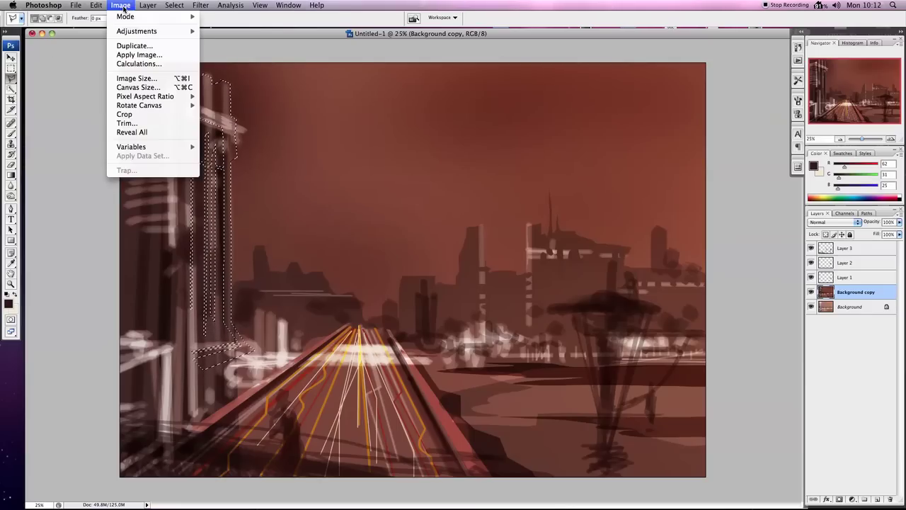
left_click(220, 66)
left_click(438, 201)
left_click_drag(438, 201, 432, 193)
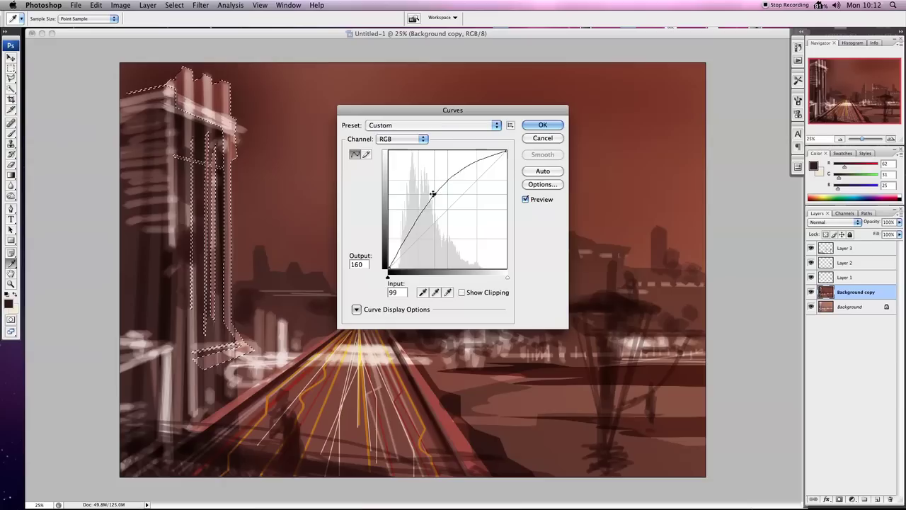
left_click(538, 125)
left_click(170, 5)
left_click(180, 25)
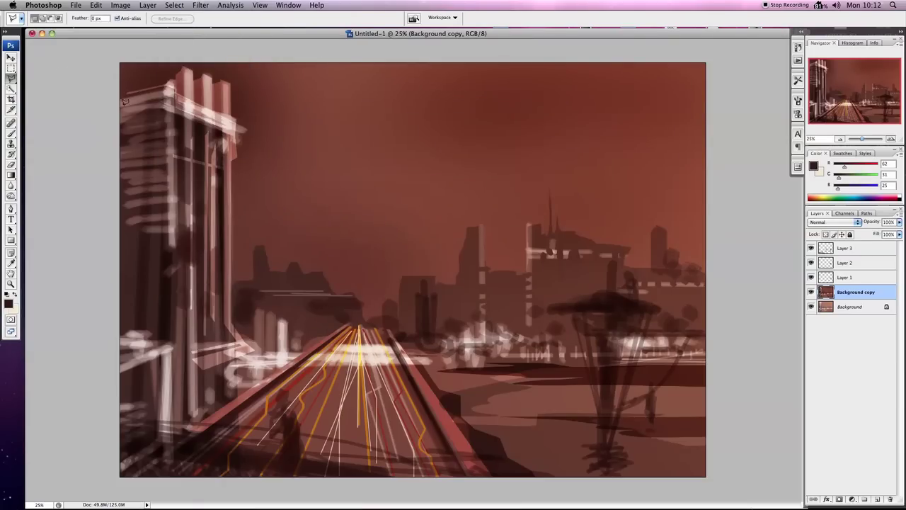
Draw a polygonal selection along the left tower's left edge.
left_click(113, 127)
left_click(161, 118)
left_click(148, 294)
left_click(147, 173)
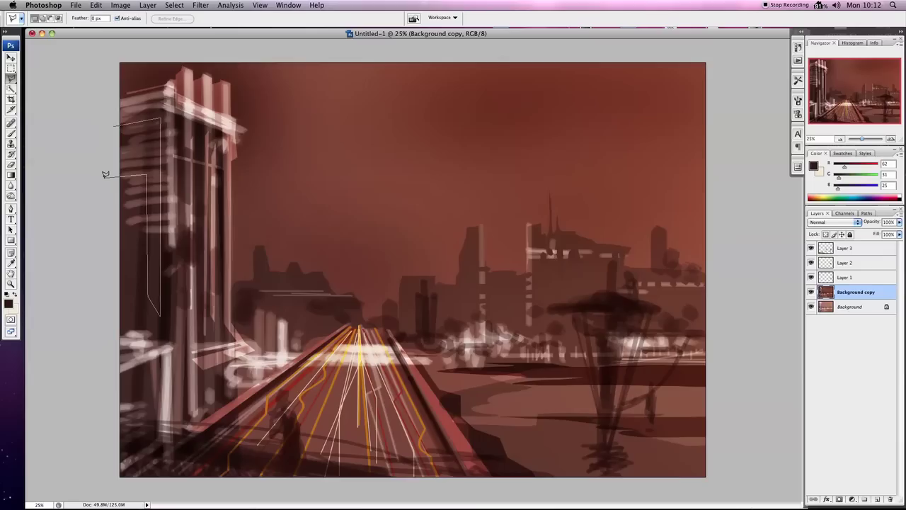
double_click(105, 177)
Outline the ledges along the canvas's left edge with a polygonal selection.
left_click(113, 137)
left_click(165, 129)
left_click(105, 146)
left_click(167, 143)
left_click(100, 160)
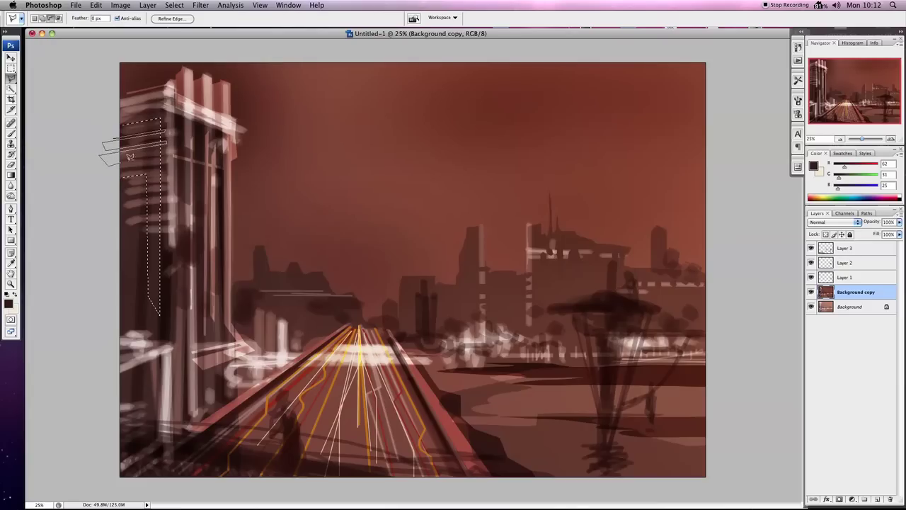
left_click(168, 155)
left_click(102, 170)
left_click(108, 204)
left_click(145, 174)
left_click(91, 210)
double_click(81, 135)
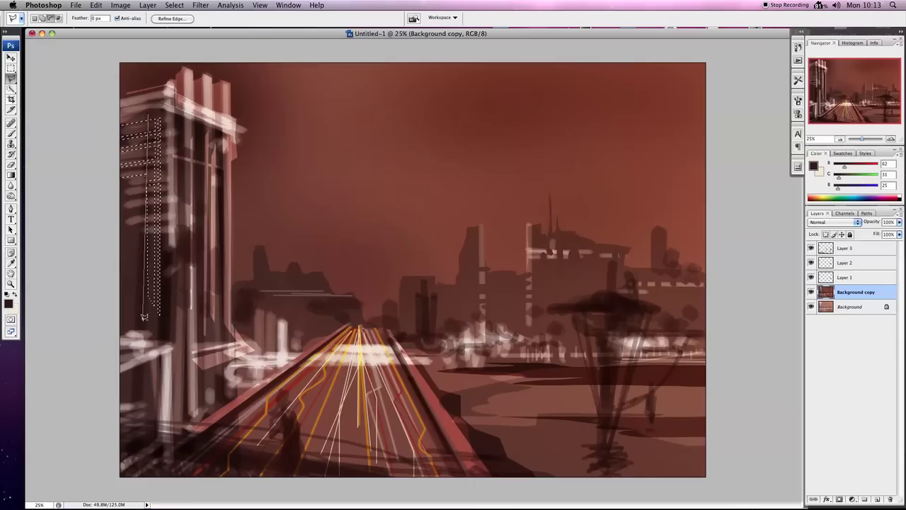
Extend the window selection down the tower with freehand and straight-edged additions.
mouse_move(145, 113)
left_mouse_down()
mouse_move(151, 324)
mouse_move(146, 110)
mouse_move(139, 151)
left_mouse_up()
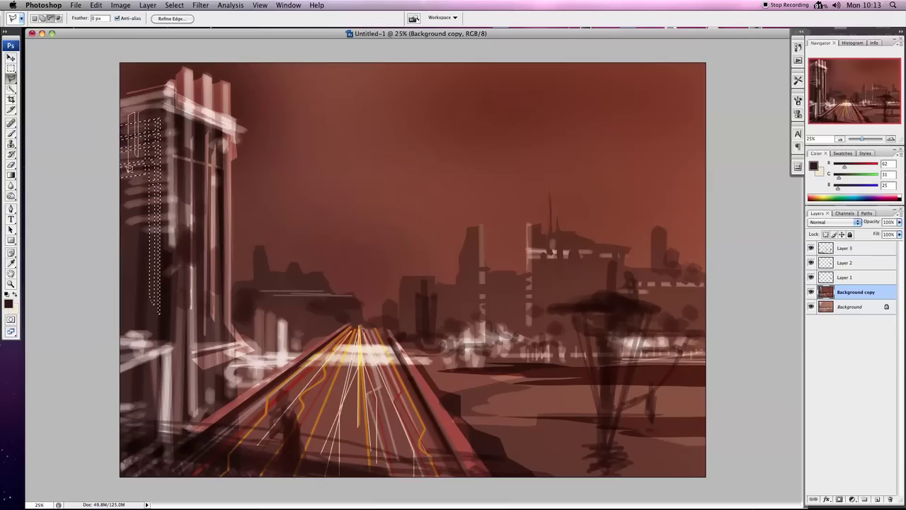
left_click_drag(126, 165, 127, 107)
left_click(167, 211)
left_click(132, 214)
left_click(168, 212)
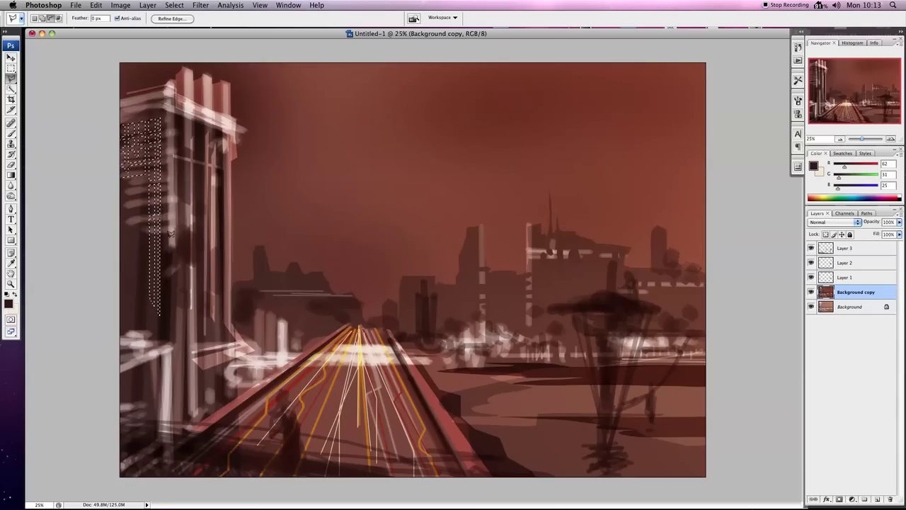
left_click(131, 235)
left_click(167, 245)
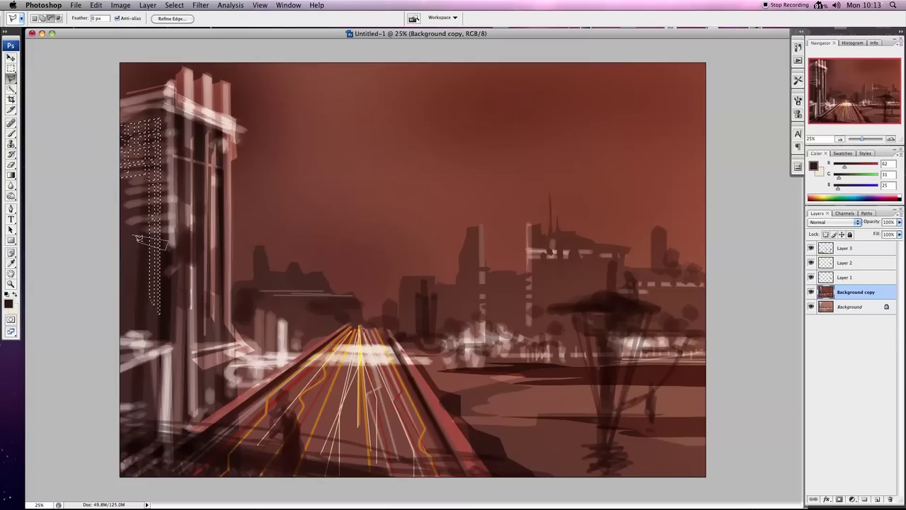
left_click(170, 262)
double_click(134, 257)
Undo Auto Color and bring up the Image Adjustments list.
left_click(128, 7)
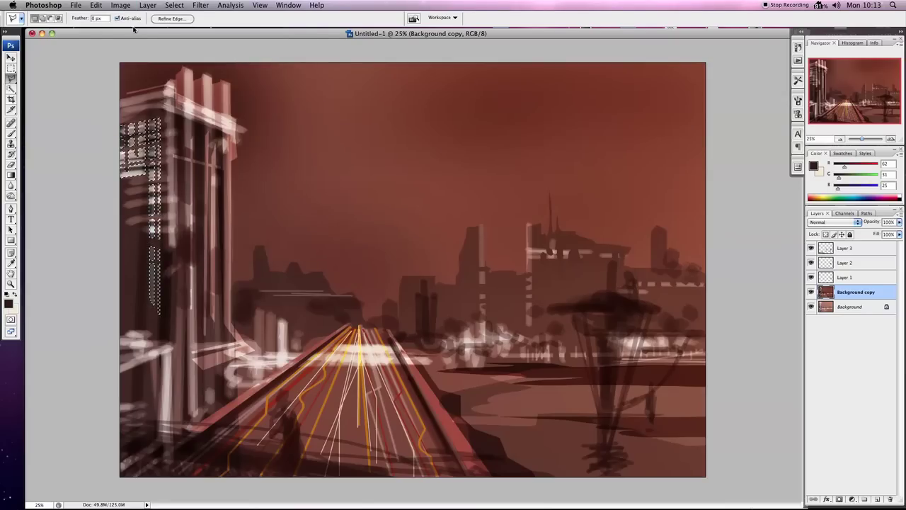
left_click(95, 5)
left_click(103, 18)
left_click(120, 5)
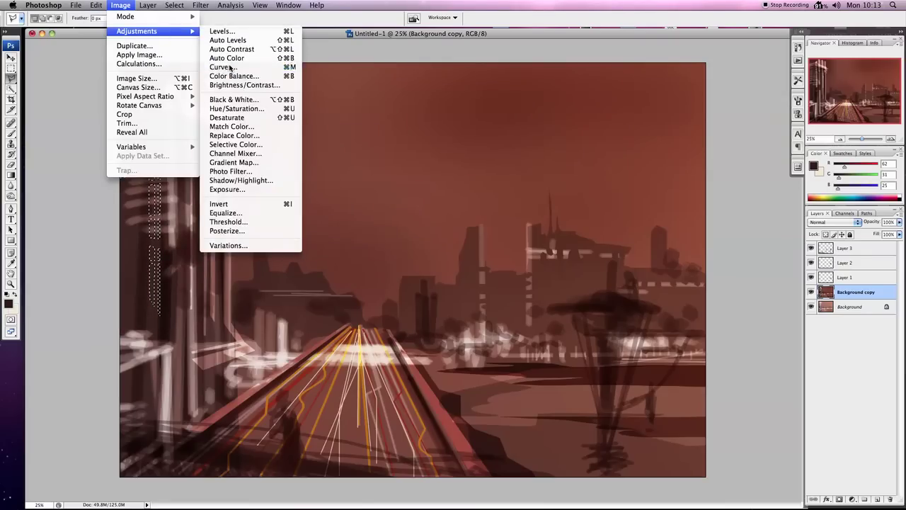
Brighten the selected windows with a Curves lift from 84 to 178, then deselect.
left_click(223, 67)
left_click_drag(442, 214, 428, 186)
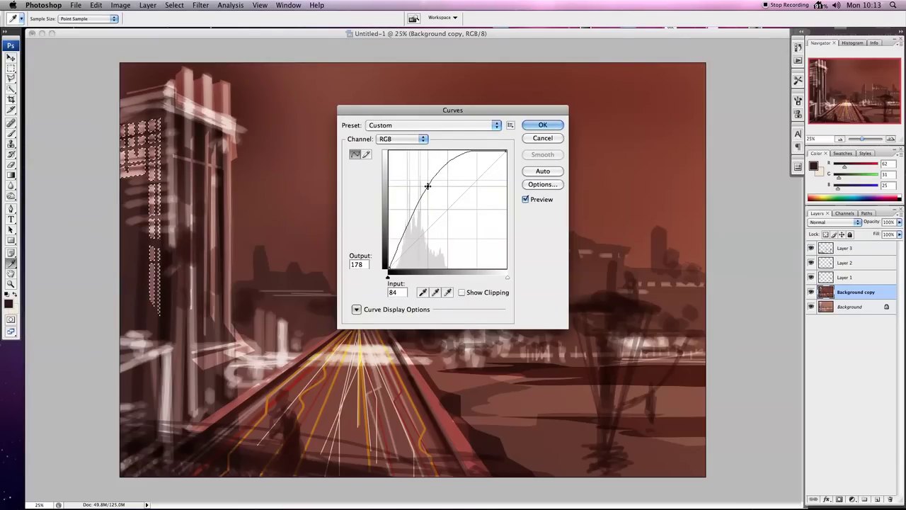
left_click(543, 125)
left_click(174, 5)
left_click(184, 25)
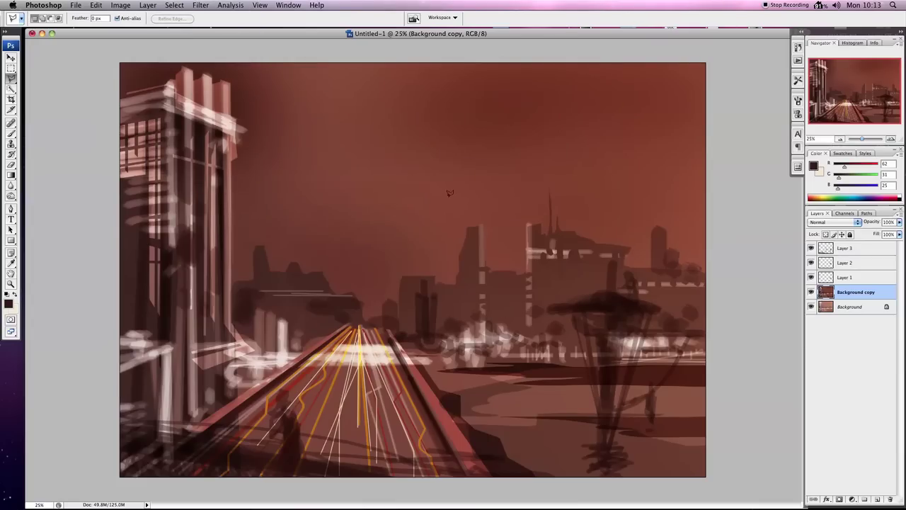
Add a new layer named Layer 4.
left_click(898, 213)
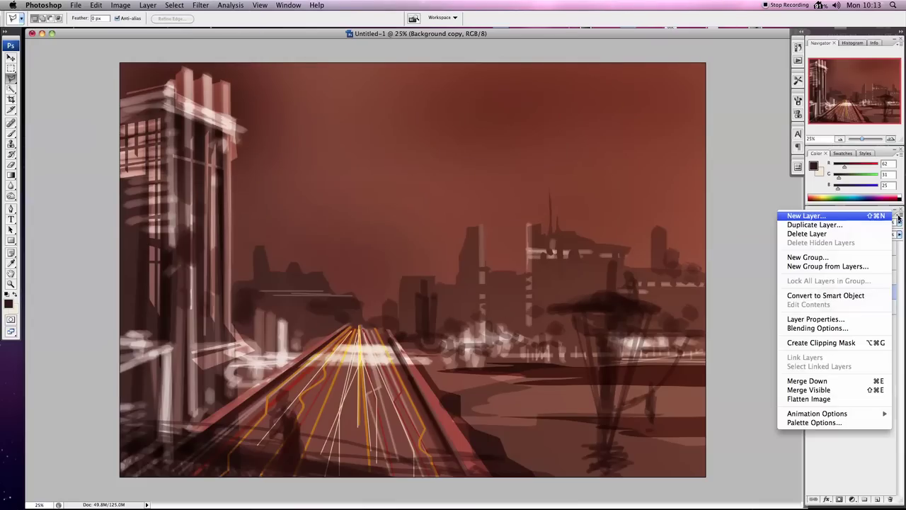
left_click(828, 212)
key("Return")
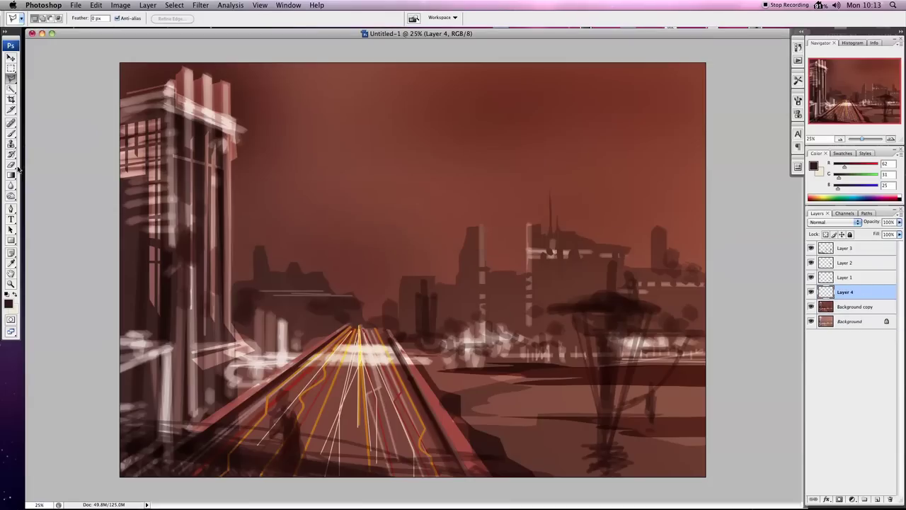
Set the foreground to pale beige c4bca5 and brush a straight band across the upper sky.
left_click(14, 294)
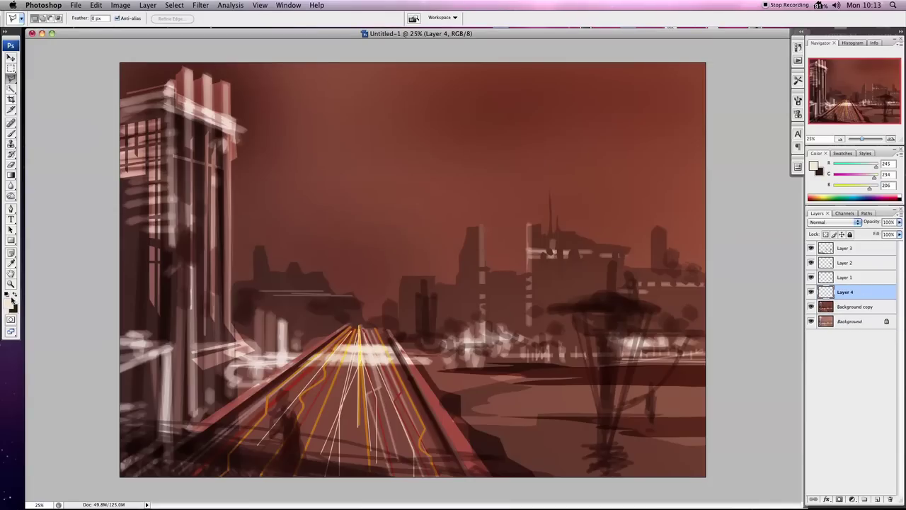
left_click(8, 304)
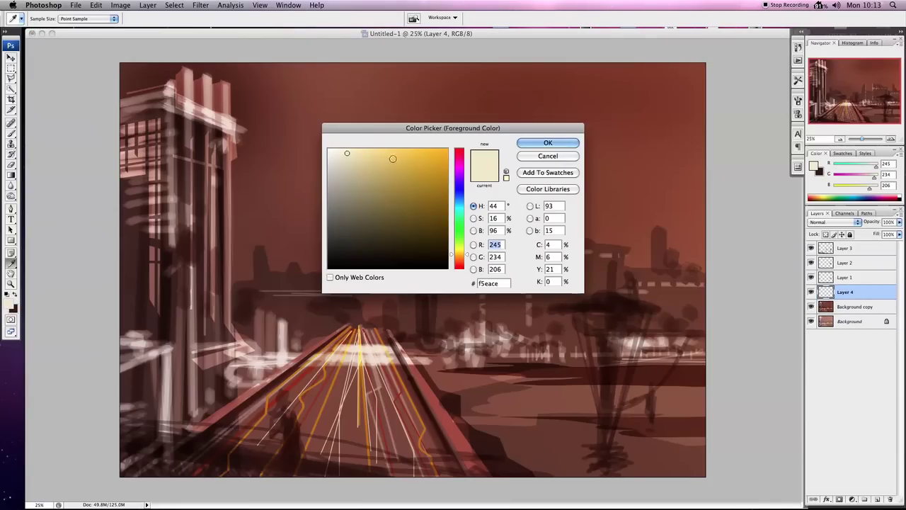
left_click(346, 177)
left_click(548, 142)
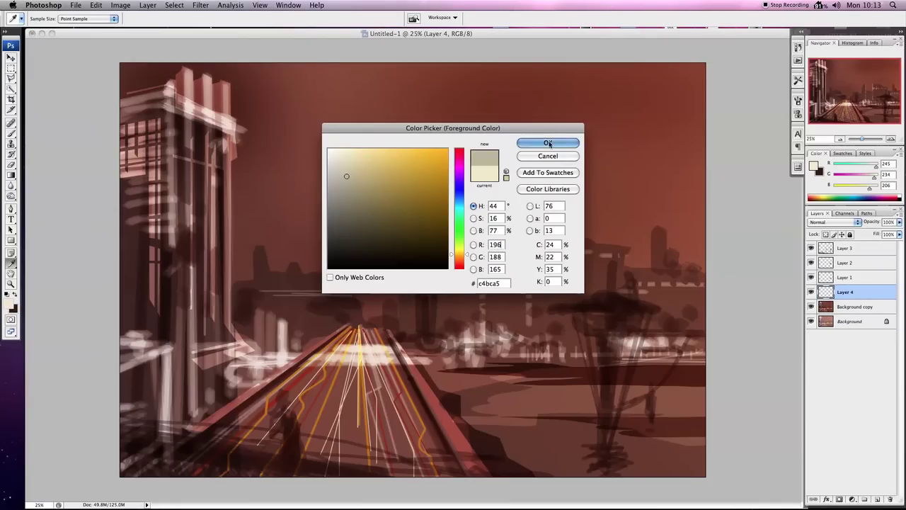
left_click(12, 133)
left_click(286, 139)
left_click(687, 139, "shift")
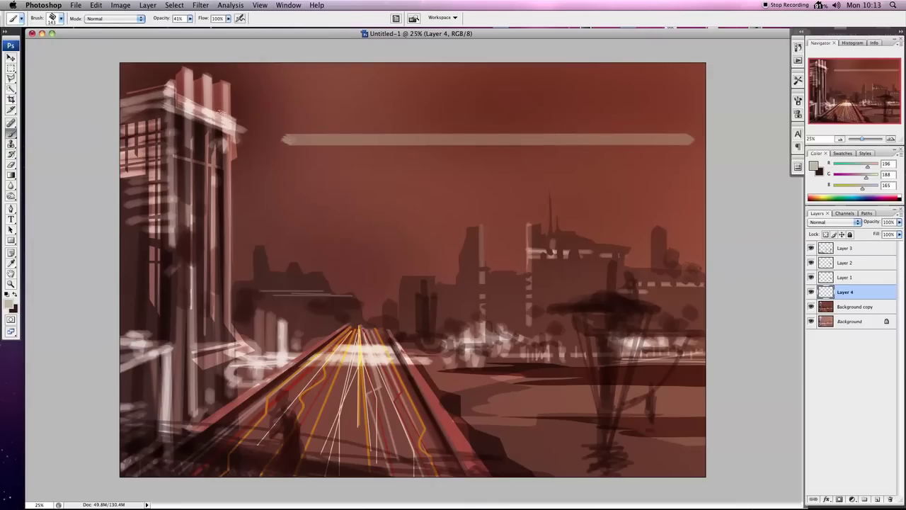
Erase gaps and a lengthwise split through the pale band with a 44 px eraser.
left_click(11, 167)
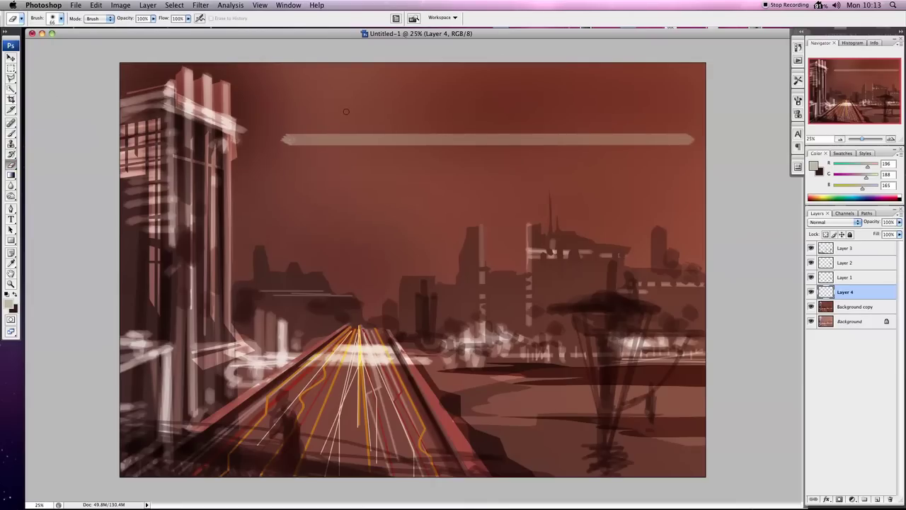
left_click(60, 19)
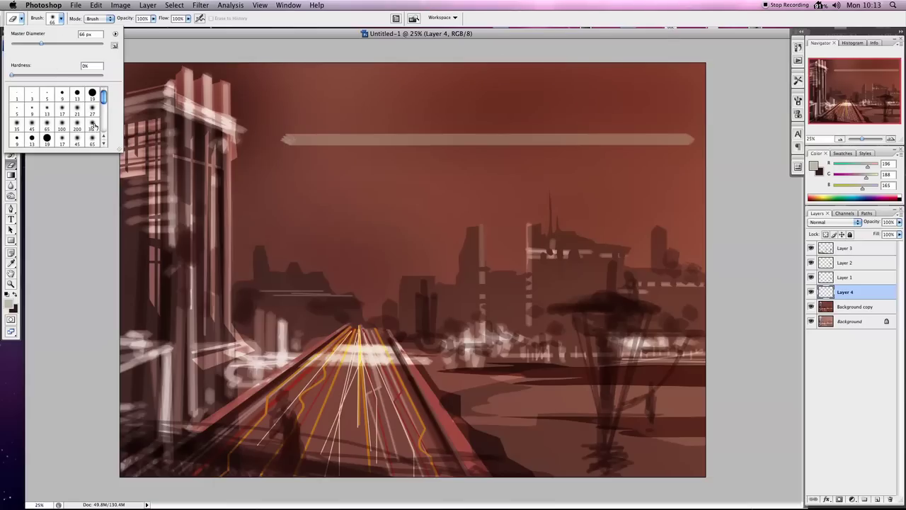
left_click_drag(103, 97, 103, 113)
left_click(31, 123)
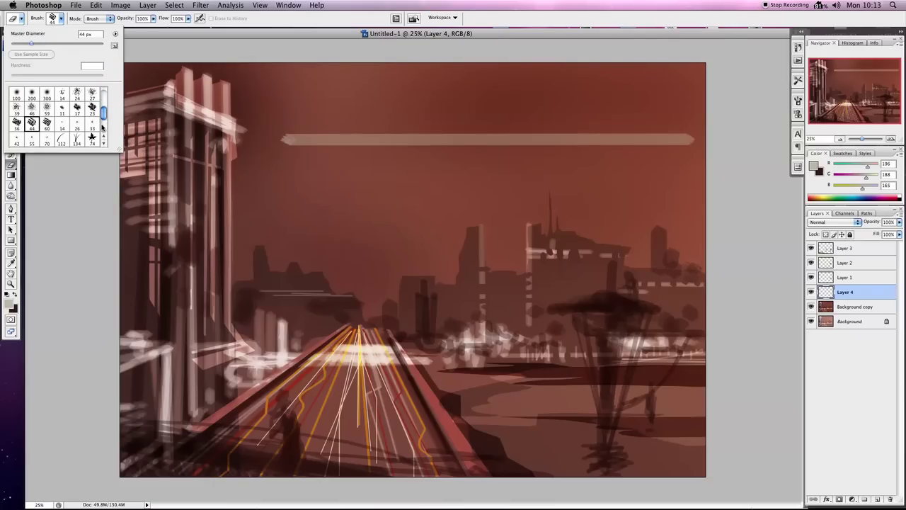
left_click_drag(308, 119, 305, 174)
mouse_move(337, 121)
left_mouse_down()
mouse_move(351, 145)
mouse_move(392, 172)
left_mouse_up()
mouse_move(423, 134)
left_mouse_down()
mouse_move(457, 146)
mouse_move(682, 143)
left_mouse_up()
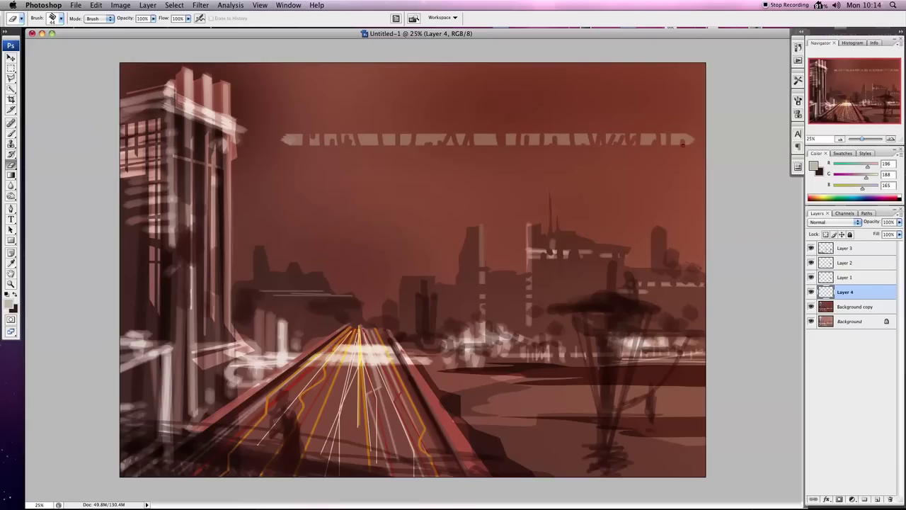
left_click(275, 139, "shift")
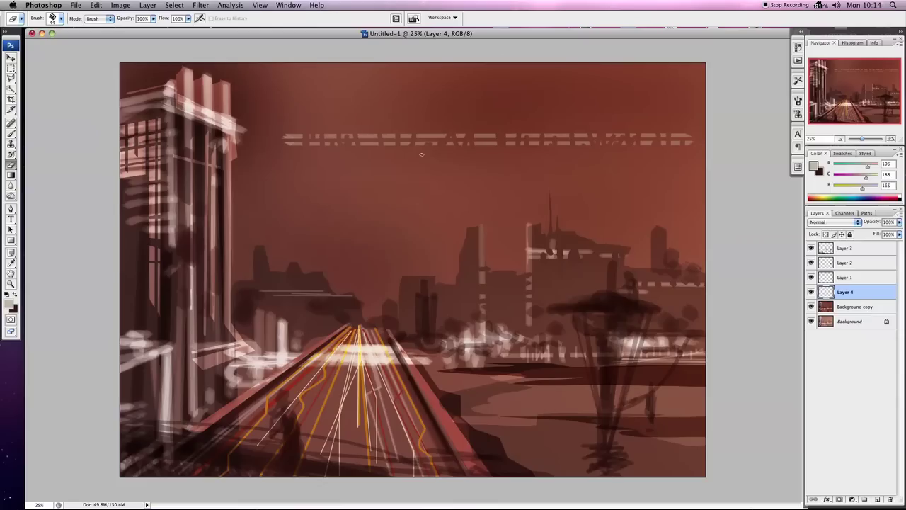
Erase short sections along the band's edges with a 16 px eraser.
left_click(61, 18)
left_click(17, 44)
key("Return")
left_click_drag(359, 136, 446, 136)
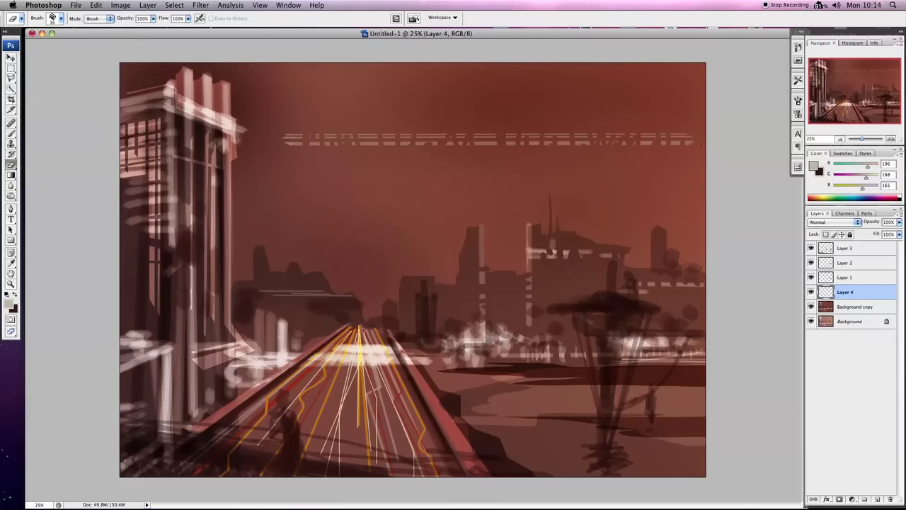
left_click_drag(361, 145, 497, 145)
Resize the eraser to 4 px, then to 10 px, for finer erasing.
left_click(56, 22)
left_click_drag(16, 44, 13, 46)
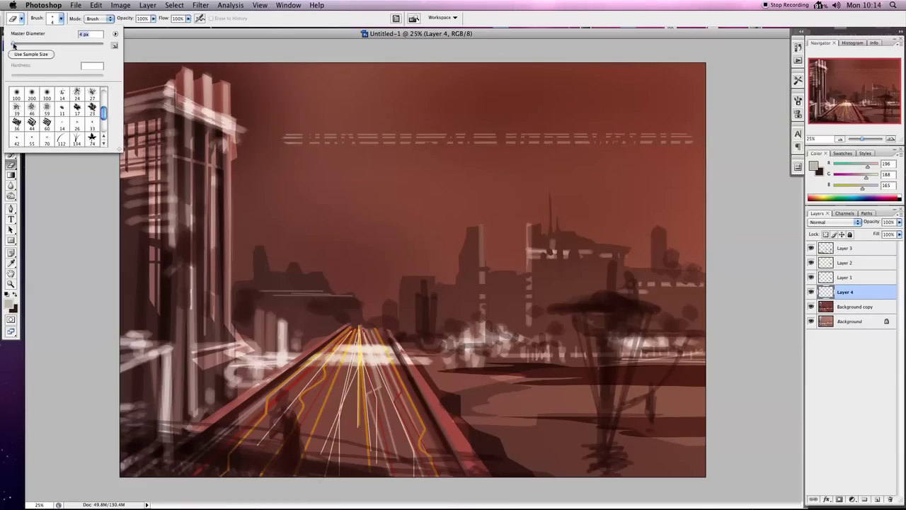
left_click(283, 142)
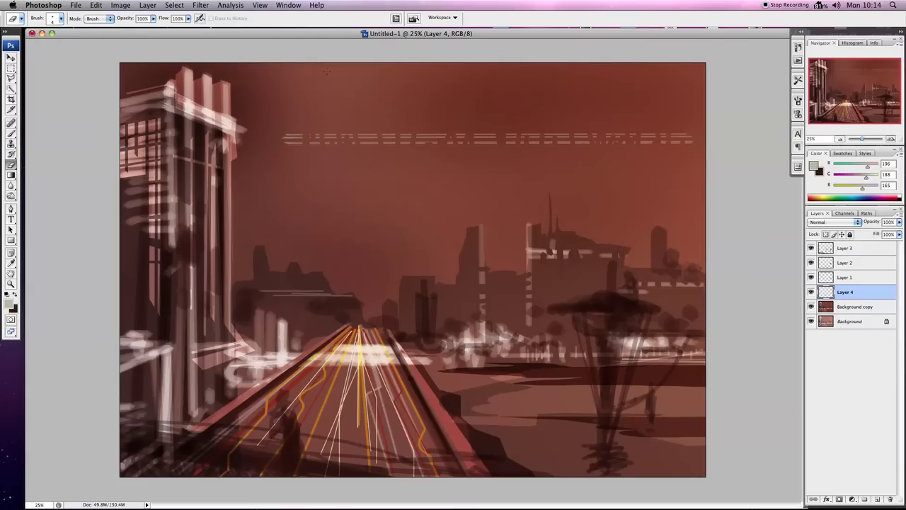
left_click(61, 19)
left_click_drag(15, 44, 17, 44)
key("Return")
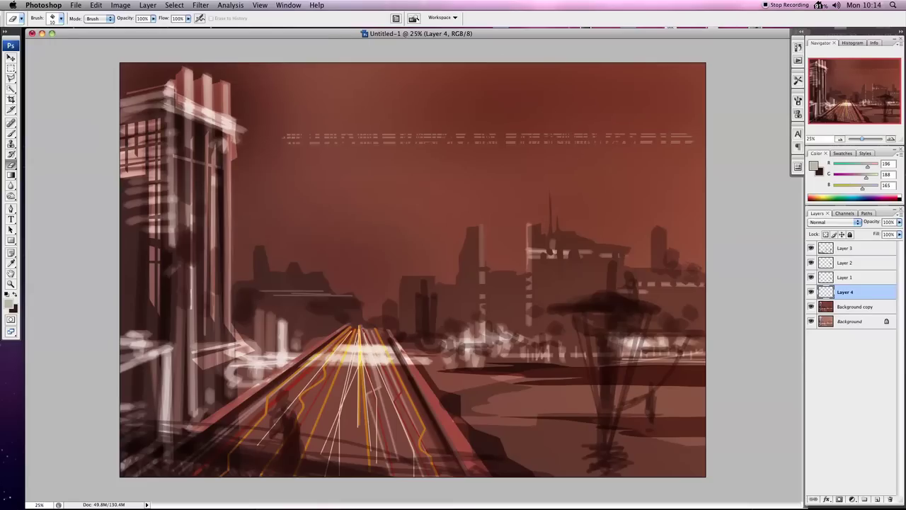
Move the light-dash strip in the upper sky down and to the left, then reselect it.
left_click(10, 68)
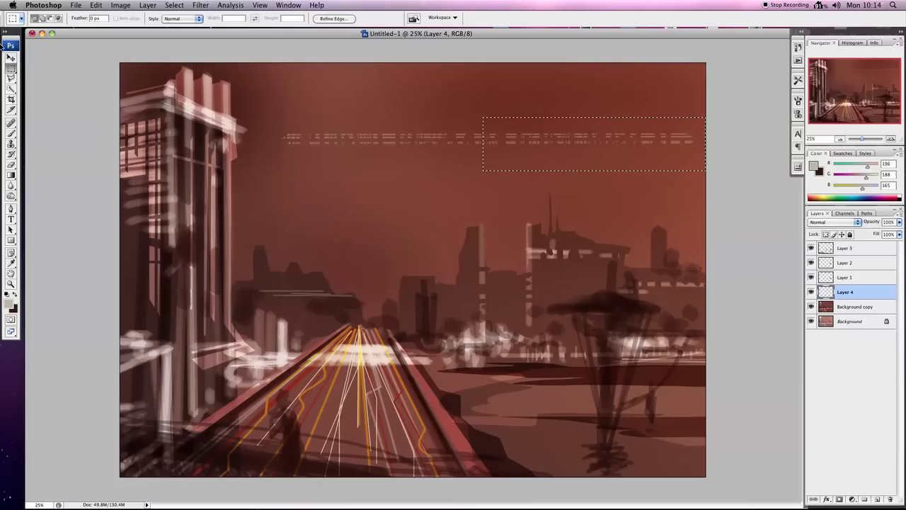
key("v")
mouse_move(561, 143)
left_mouse_down()
mouse_move(429, 168)
mouse_move(383, 151)
left_mouse_up()
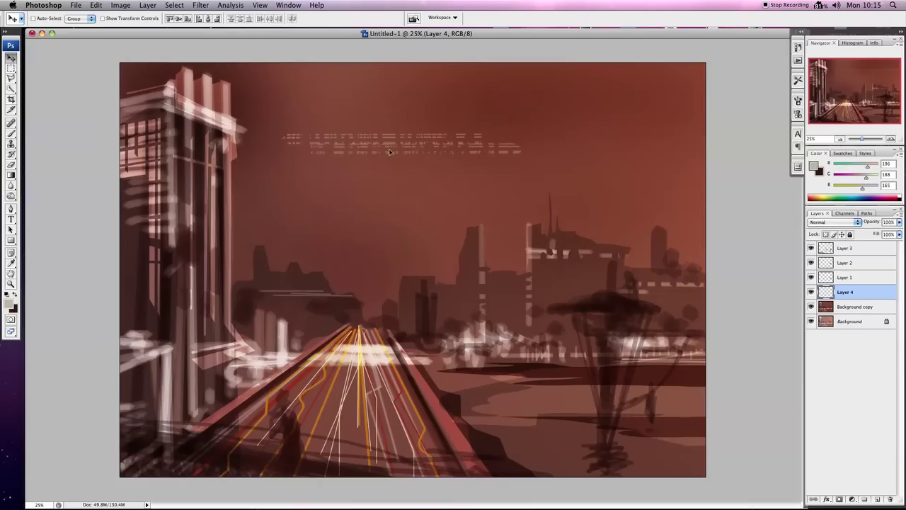
left_click(11, 67)
left_click_drag(382, 162, 376, 167)
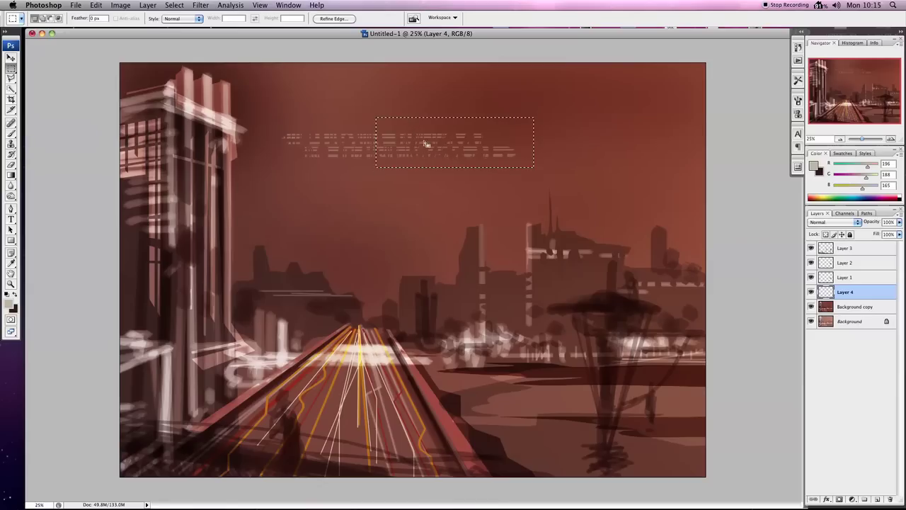
Duplicate the dash row as Layer 5, offset below the original, and select Layer 4 too.
left_click(95, 5)
left_click(108, 74)
left_click(96, 5)
left_click(105, 91)
left_click(10, 61)
left_click_drag(439, 155, 389, 163)
left_click(852, 306, "shift")
left_click(900, 223)
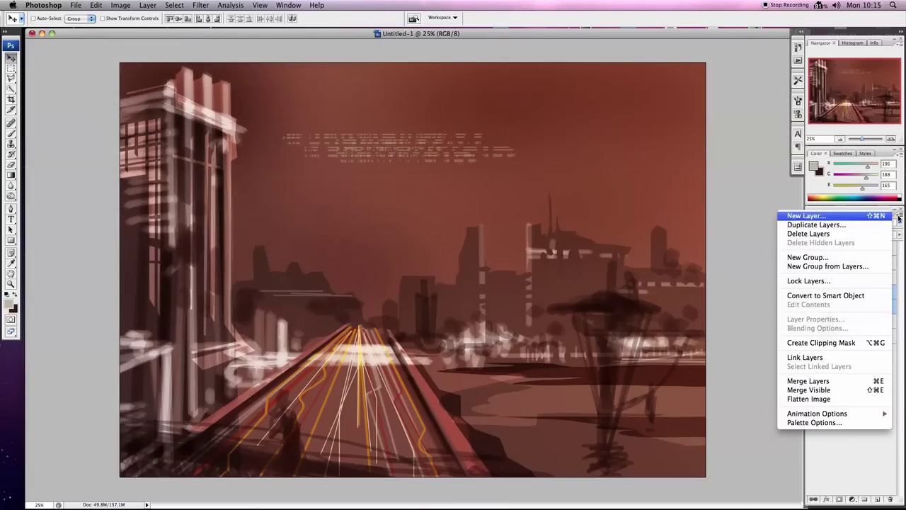
Merge Layers 4 and 5, then add a lower-left copy of the dashes and merge it in.
left_click(807, 376)
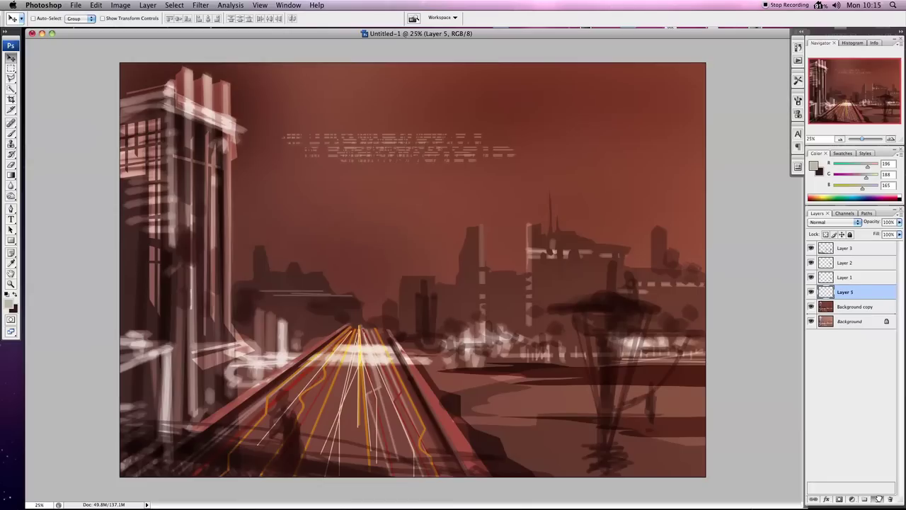
left_click_drag(854, 294, 864, 498)
mouse_move(476, 156)
left_mouse_down()
mouse_move(416, 197)
mouse_move(362, 176)
left_mouse_up()
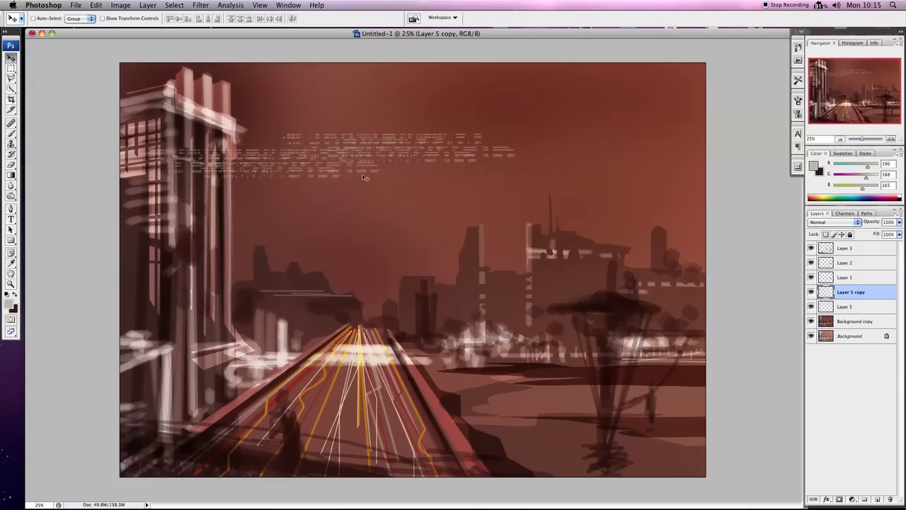
left_click(845, 308, "shift")
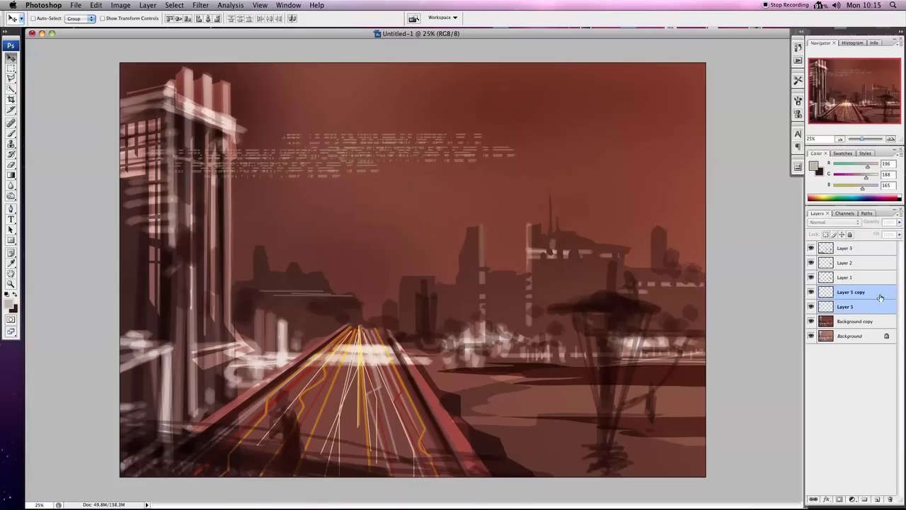
left_click(900, 220)
left_click(835, 386)
Move the dashes down into the skyline band and add two more offset copies there.
mouse_move(381, 163)
left_mouse_down()
mouse_move(575, 322)
mouse_move(588, 322)
left_mouse_up()
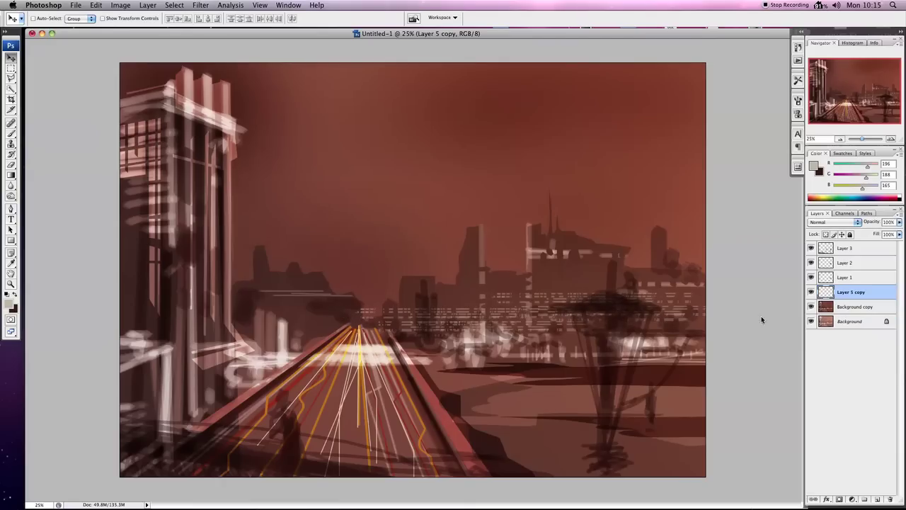
left_click_drag(845, 306, 877, 491)
left_click_drag(495, 354, 469, 310)
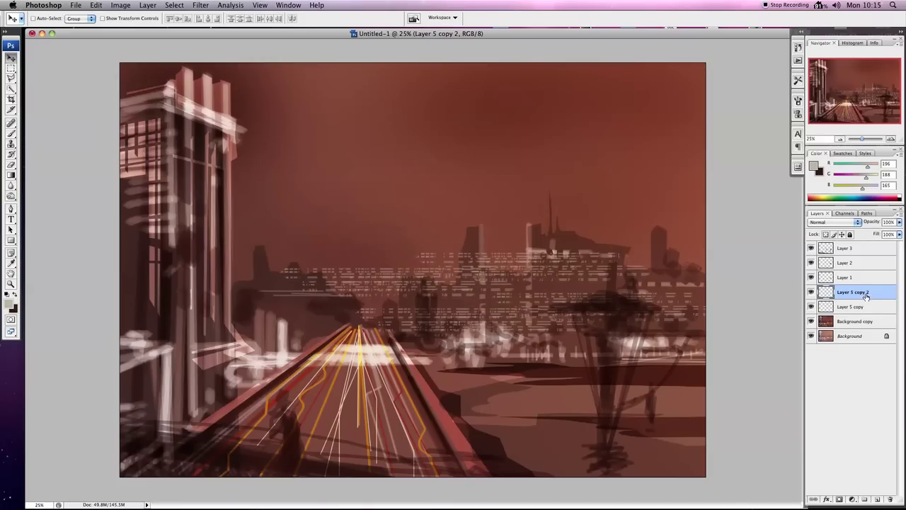
left_click_drag(867, 296, 878, 499)
mouse_move(520, 320)
left_mouse_down()
mouse_move(526, 325)
mouse_move(327, 289)
left_mouse_up()
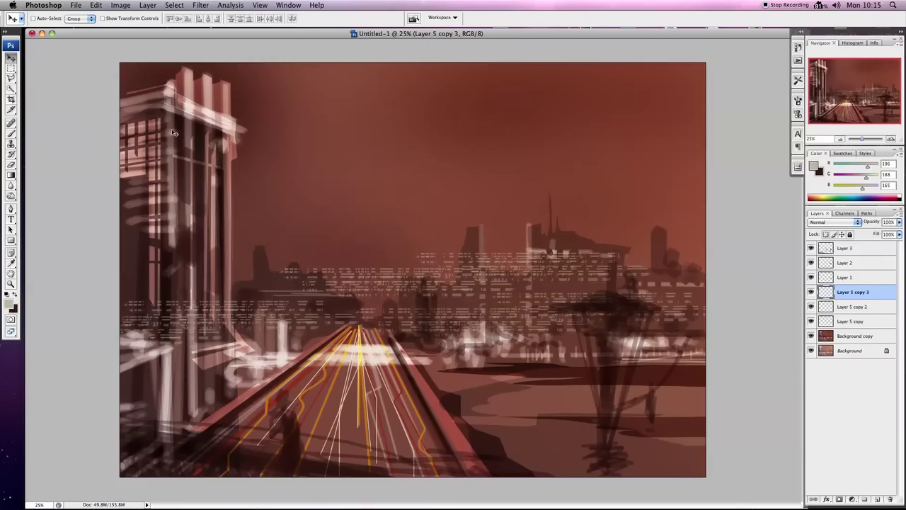
Erase the dashes covering the left tower.
left_click(11, 68)
left_click_drag(97, 196, 233, 388)
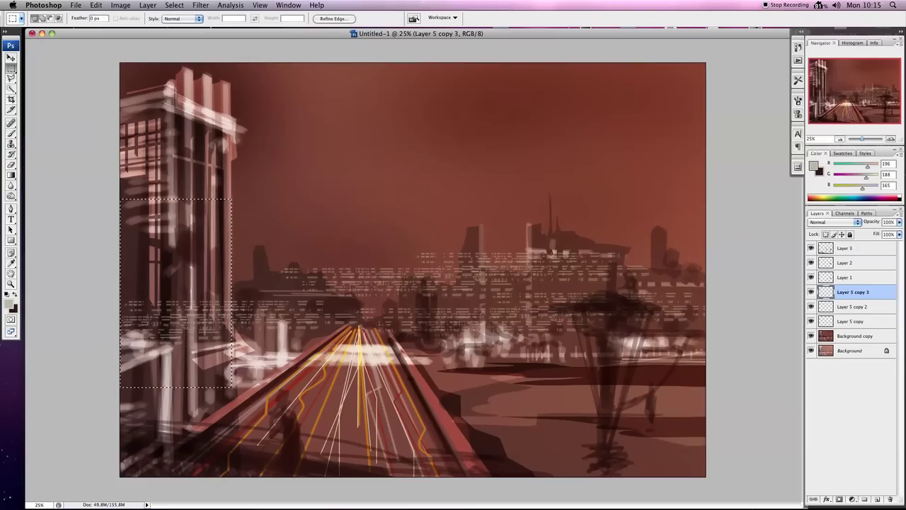
key("Delete")
key("ctrl+d")
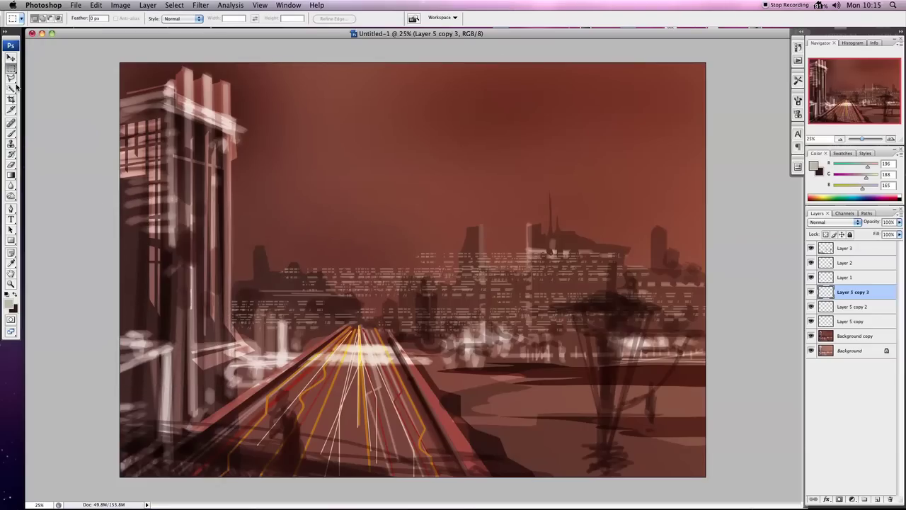
Merge the three dash copy layers into a single layer.
left_click(11, 78)
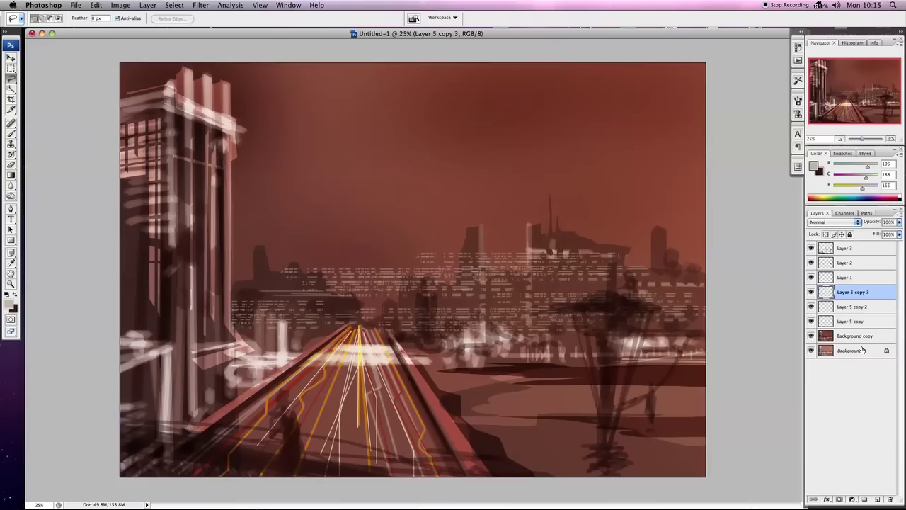
left_click(860, 322, "shift")
left_click(900, 216)
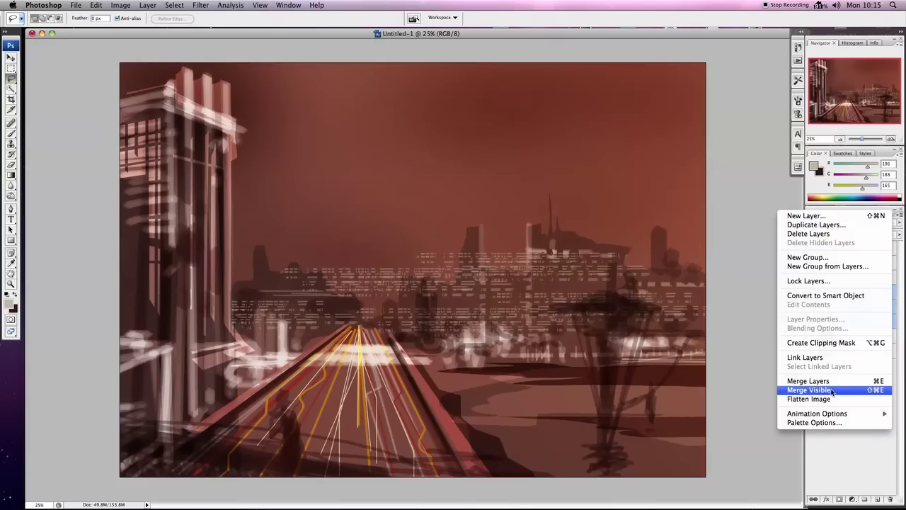
left_click(811, 381)
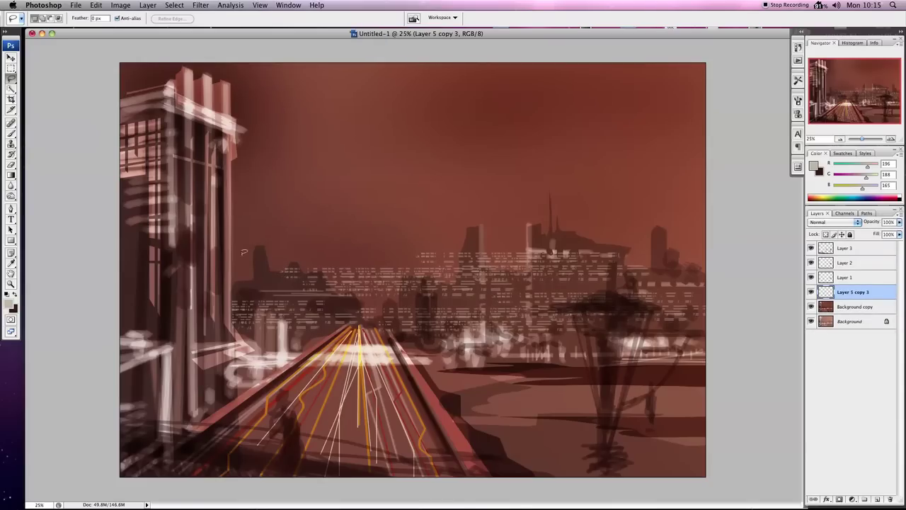
Erase stray window dashes from the sky, lamp structure and right skyline, then select Background copy.
left_click_drag(301, 267, 360, 300)
mouse_move(360, 300)
left_mouse_down()
mouse_move(401, 312)
mouse_move(405, 272)
mouse_move(439, 277)
mouse_move(467, 247)
mouse_move(487, 250)
mouse_move(488, 276)
mouse_move(525, 278)
mouse_move(576, 254)
mouse_move(662, 273)
mouse_move(740, 247)
mouse_move(456, 137)
mouse_move(243, 186)
mouse_move(213, 202)
left_mouse_up()
left_click(340, 215)
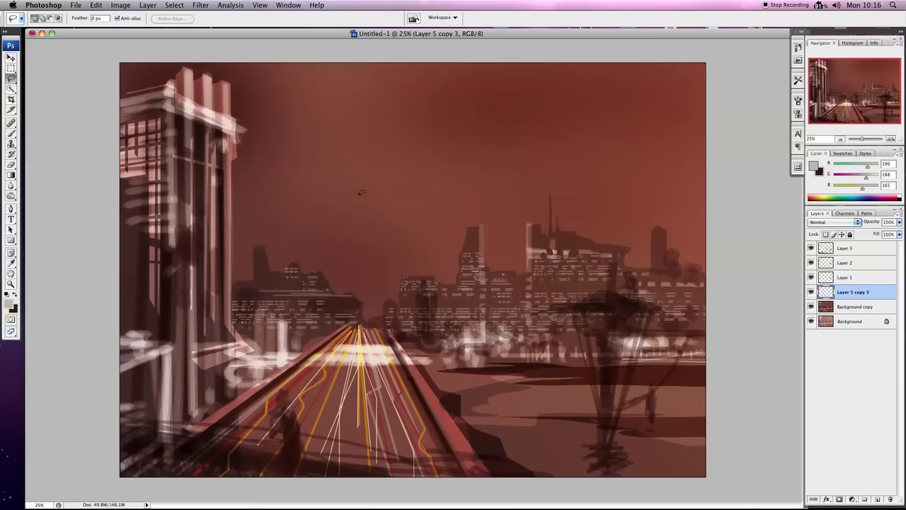
left_click_drag(662, 304, 627, 276)
mouse_move(620, 284)
left_mouse_down()
mouse_move(537, 306)
mouse_move(628, 348)
mouse_move(651, 334)
mouse_move(662, 311)
left_mouse_up()
key("ctrl+d")
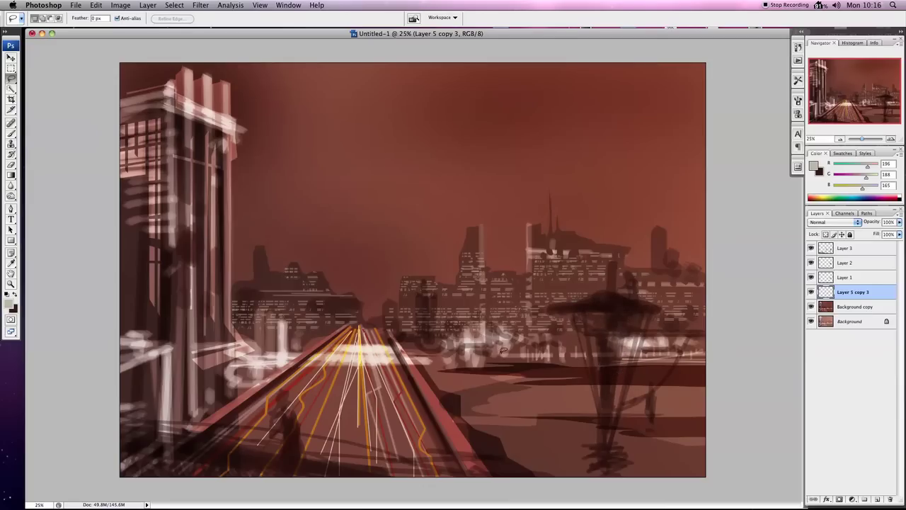
left_click_drag(437, 339, 556, 343)
key("ctrl+d")
left_click(867, 309)
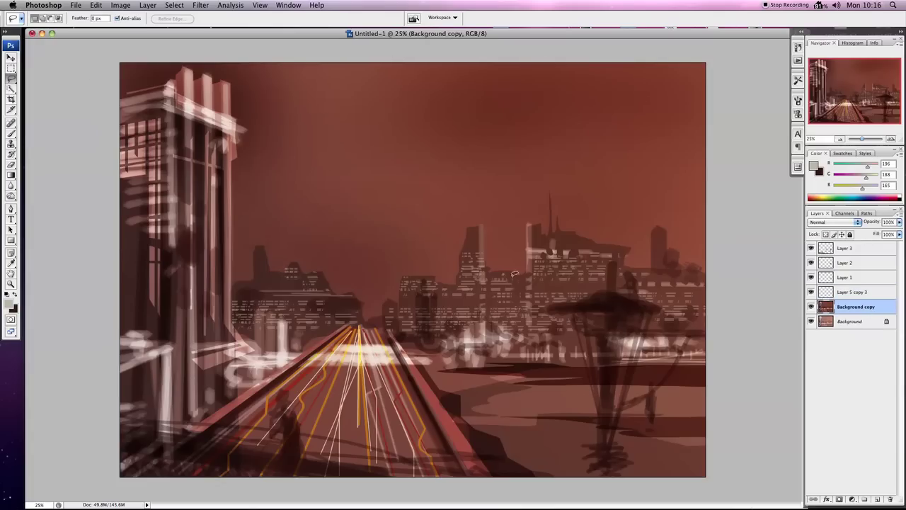
Brighten a thin diagonal strip across the upper right sky with a raised Curves adjustment.
left_click_drag(13, 83, 50, 86)
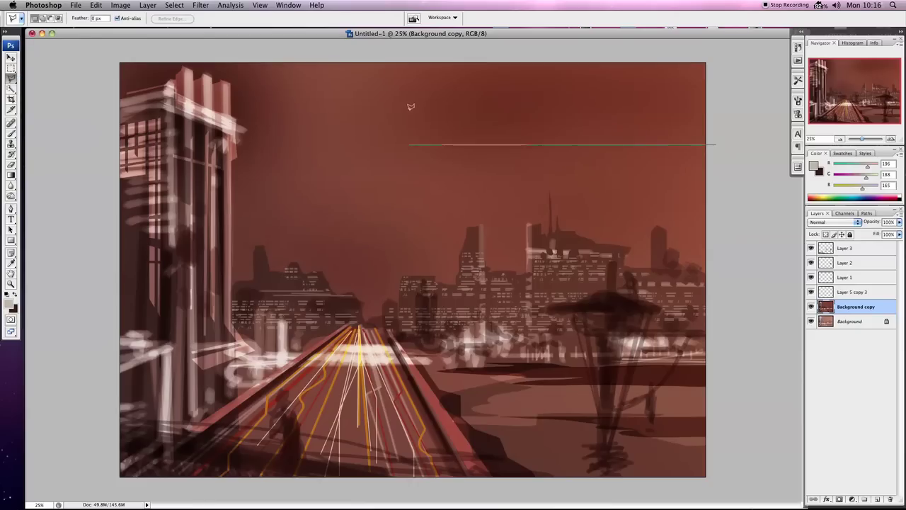
left_click(305, 117)
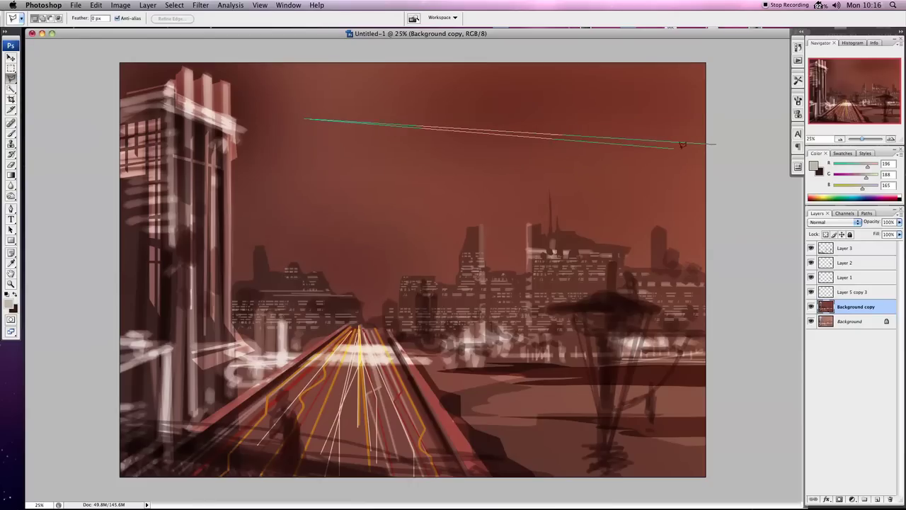
left_click(721, 153)
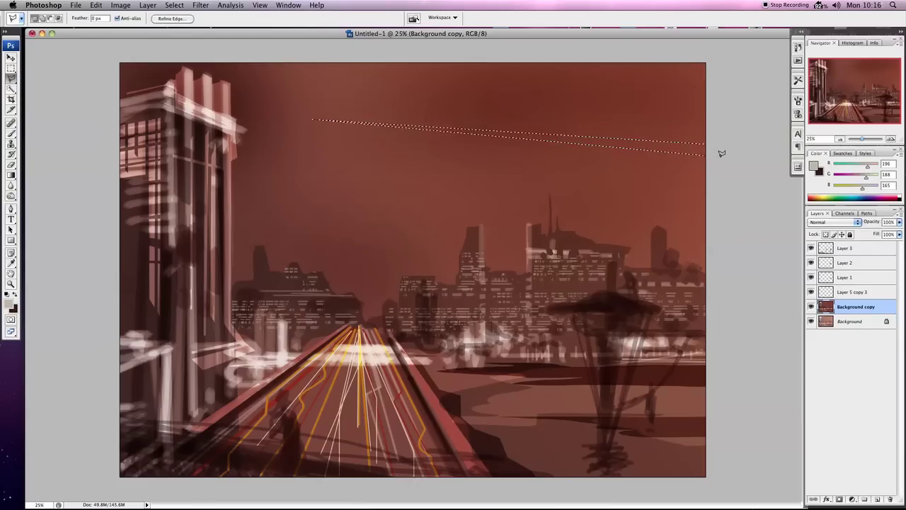
left_click(120, 5)
mouse_move(137, 31)
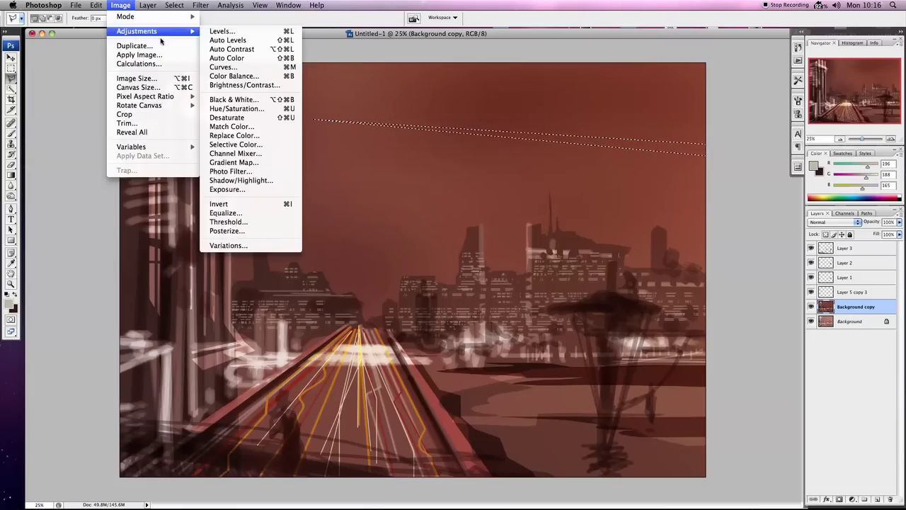
left_click(245, 68)
left_click_drag(451, 205, 437, 193)
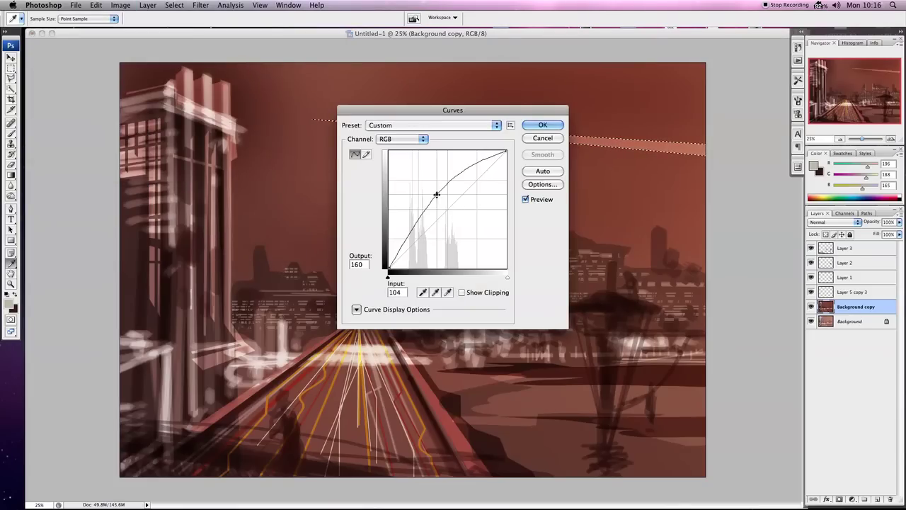
left_click(174, 5)
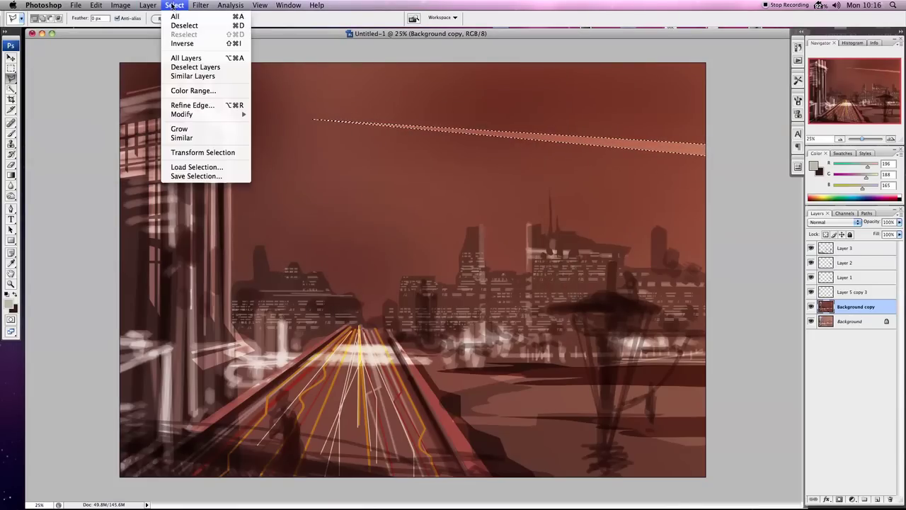
left_click(177, 26)
Dodge along the diagonal sky streak with a 28 px brush at 19% exposure.
left_click(14, 195)
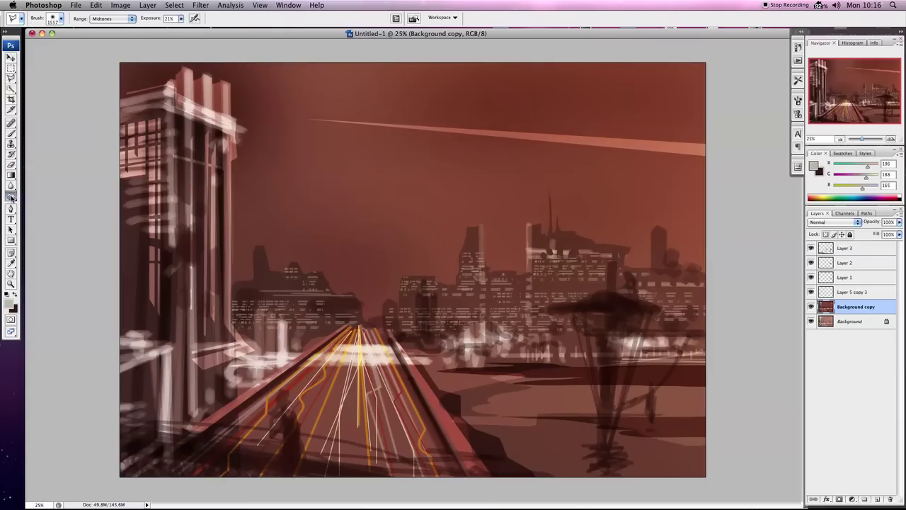
left_click(42, 202)
left_click(61, 19)
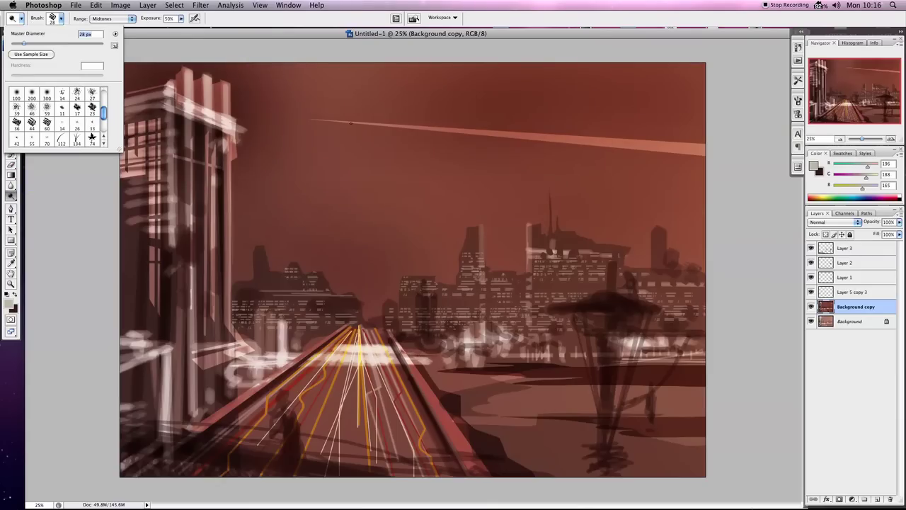
key("Return")
left_click(704, 144, "shift")
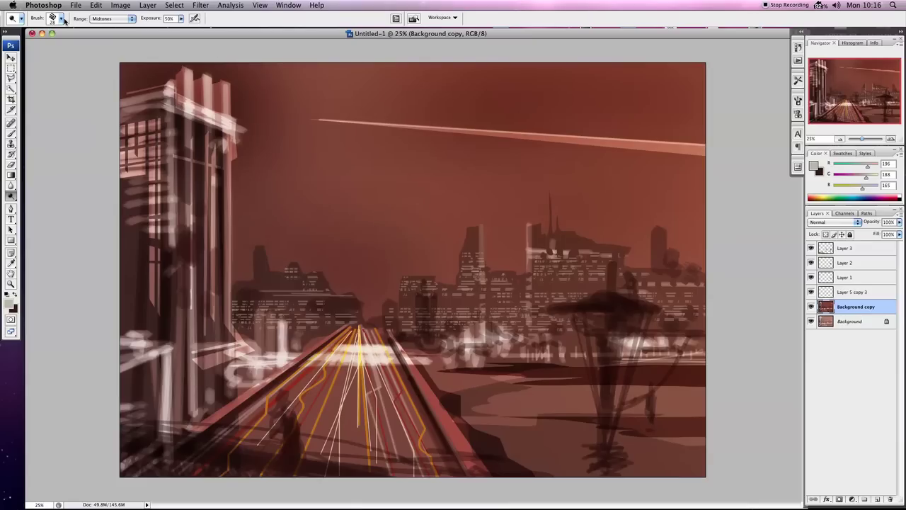
left_click(181, 19)
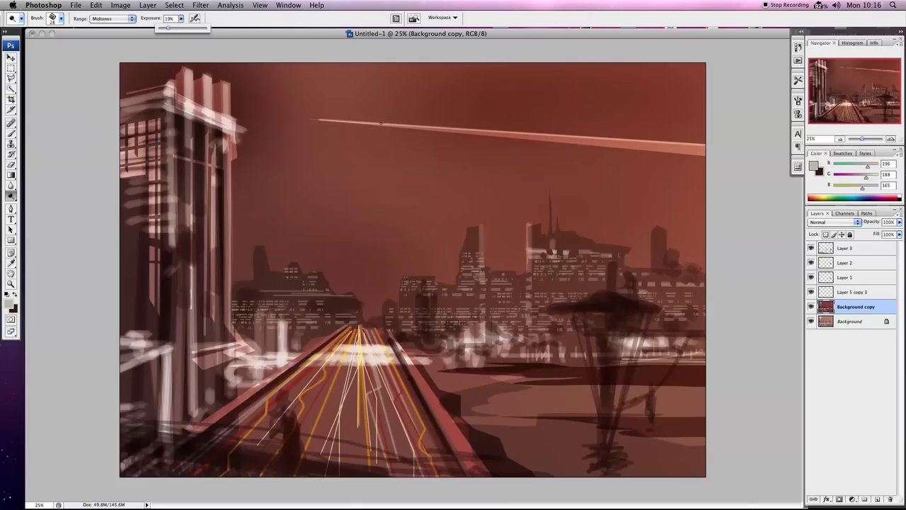
left_click(310, 119)
left_click(709, 153, "shift")
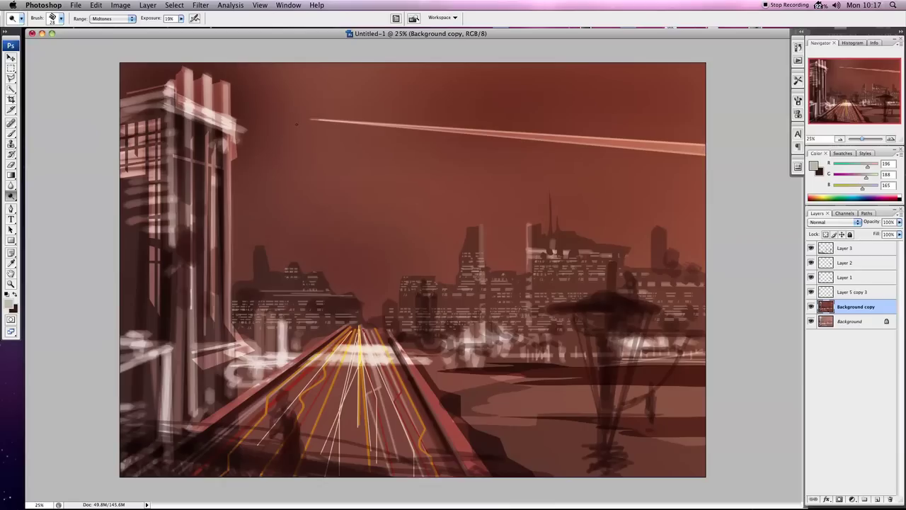
left_click(311, 119, "shift")
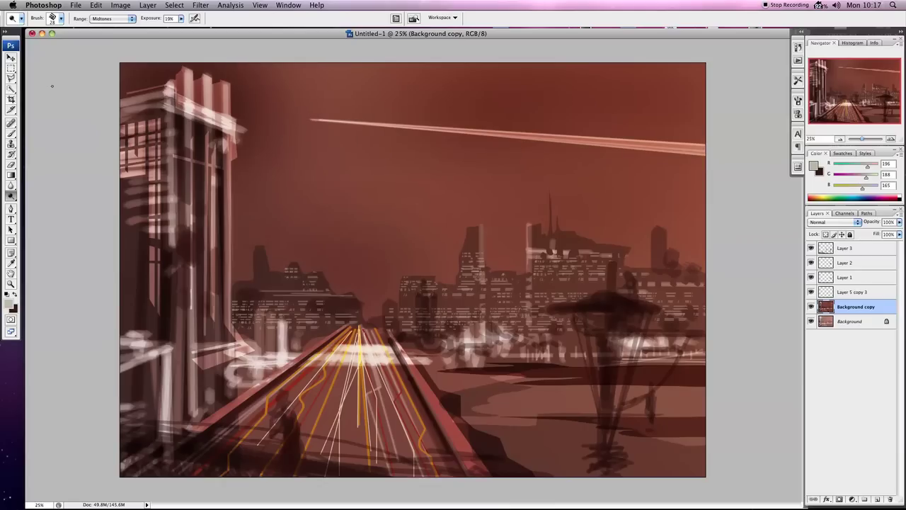
Lasso a ship shape at the streak's left tip and darken it with Curves.
left_click_drag(11, 79, 46, 82)
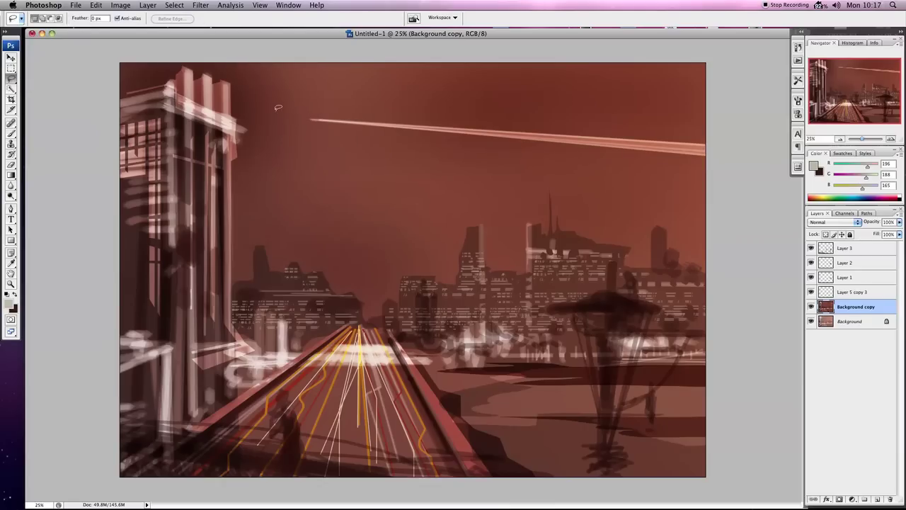
mouse_move(322, 116)
left_mouse_down()
mouse_move(297, 113)
mouse_move(318, 120)
left_mouse_up()
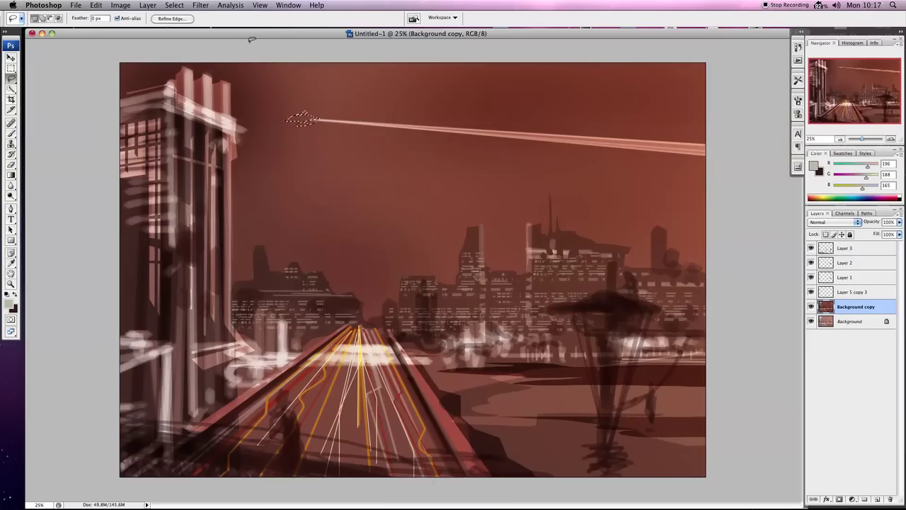
left_click(120, 5)
left_click(326, 65)
left_click_drag(457, 199, 457, 217)
left_click(542, 124)
left_click(180, 7)
left_click(177, 26)
Cycle through the toning tools and settle on the Burn tool.
left_click(11, 175)
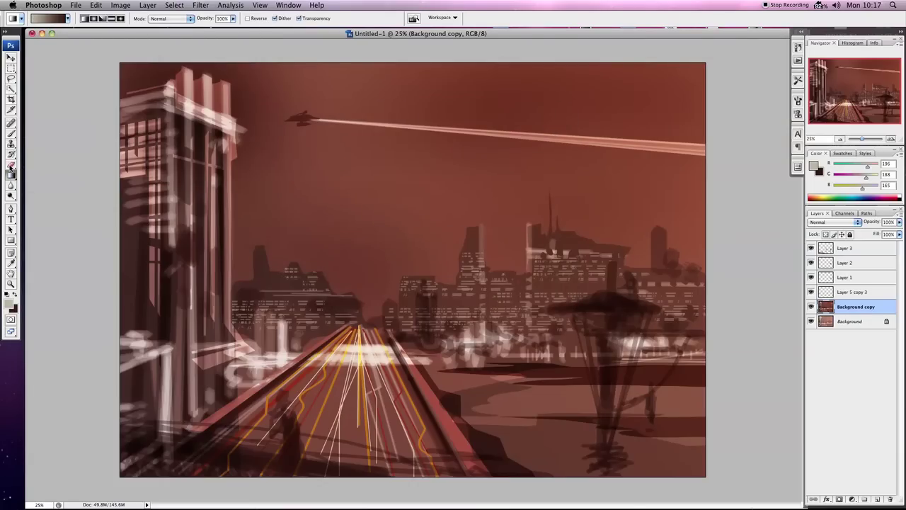
left_click(11, 175)
left_click(11, 195)
left_click(11, 196)
left_click(39, 205)
Set the Burn brush size to 23 px.
left_click(63, 20)
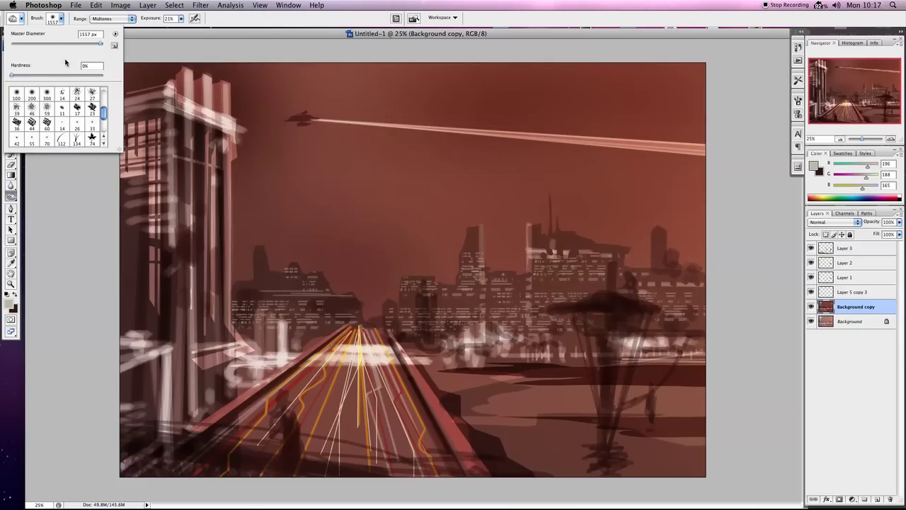
left_click(31, 123)
left_click_drag(22, 46, 21, 45)
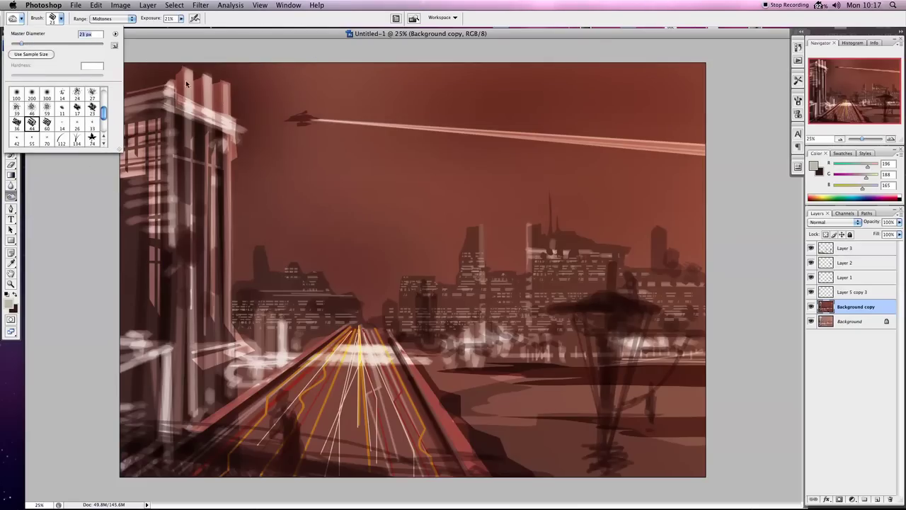
key("Return")
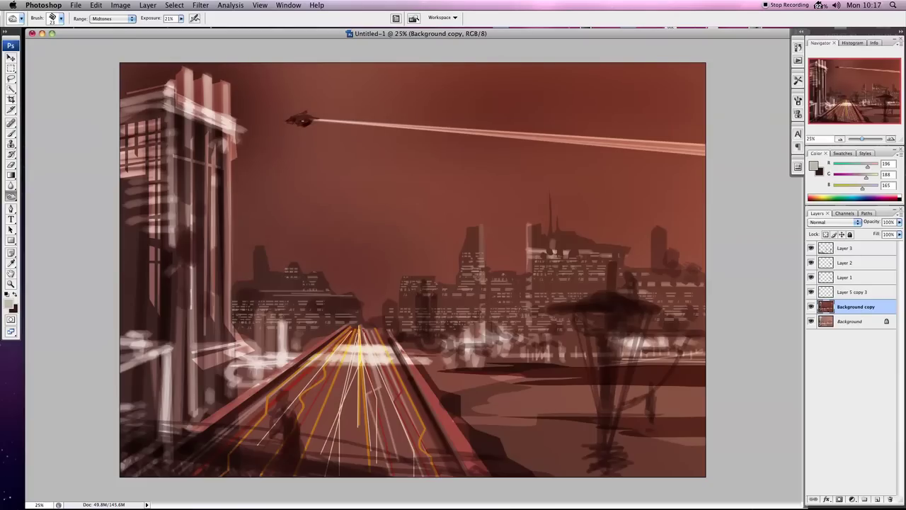
Switch to Dodge with a 12 px brush, Shadows range and 57% exposure.
left_click_drag(10, 197, 43, 205)
left_click(62, 19)
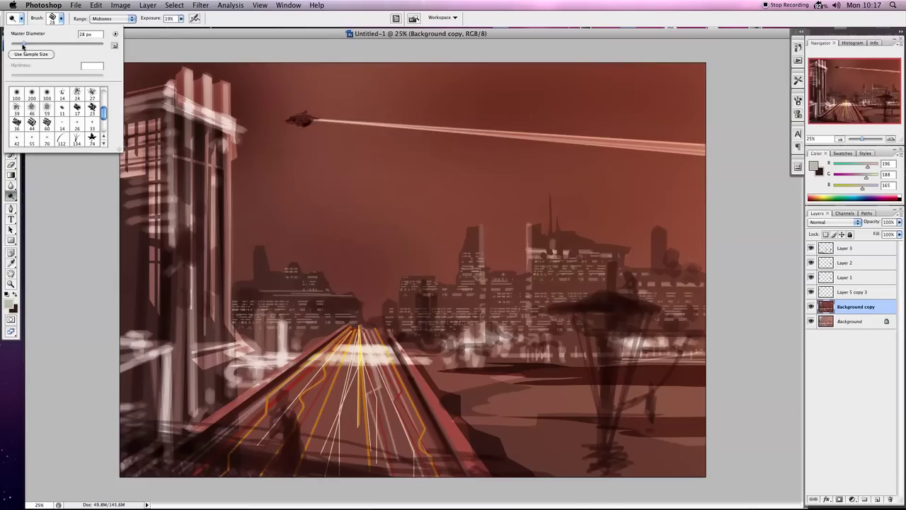
left_click_drag(23, 43, 16, 43)
key("Return")
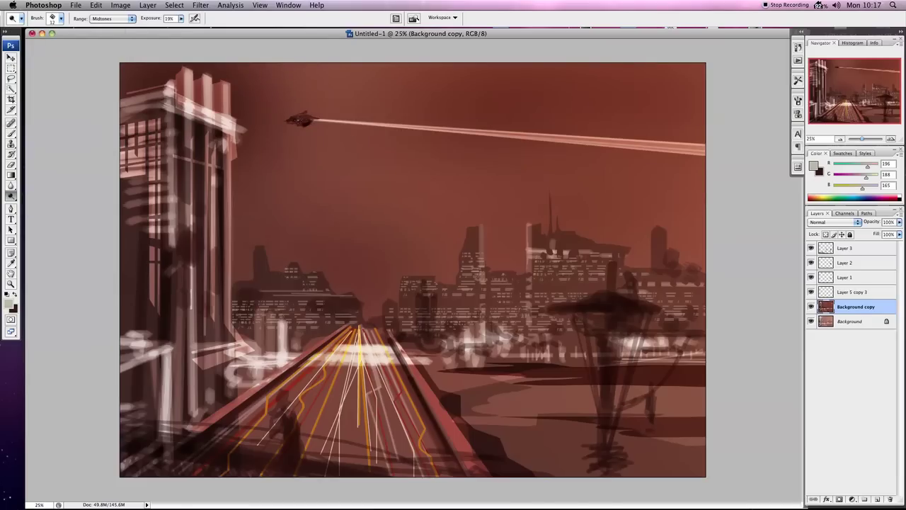
left_click(132, 20)
left_click(106, 11)
left_click(181, 18)
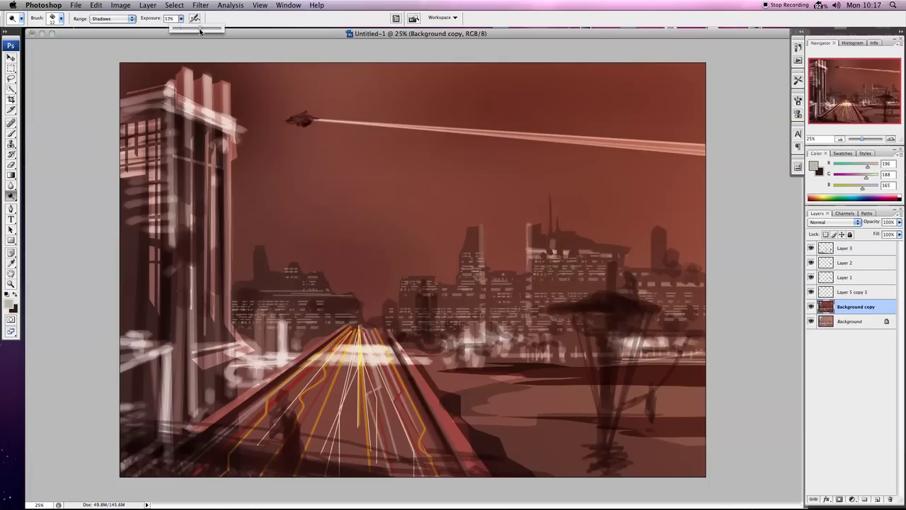
key("Return")
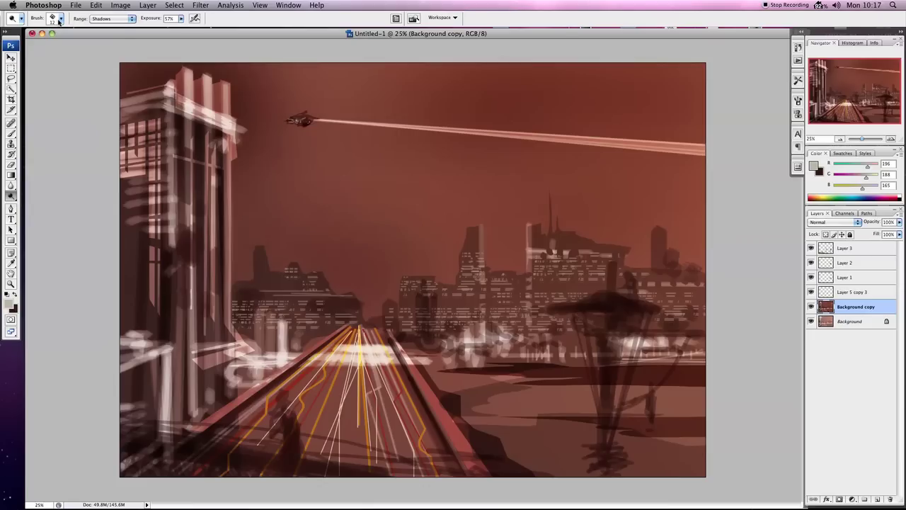
Choose a 17 px soft brush, resize it, and settle on 21 px.
left_click(60, 21)
scroll(102, 110, "up", 3)
left_click(61, 113)
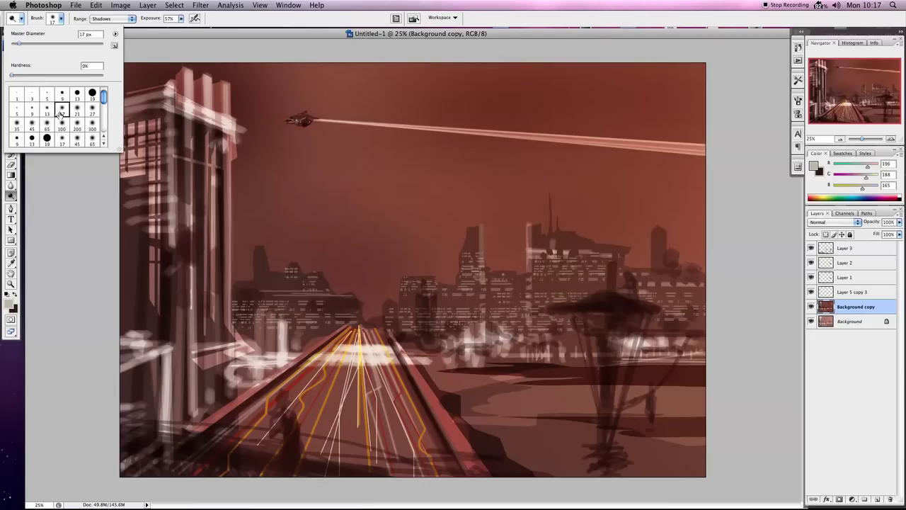
left_click(38, 44)
left_click(308, 120)
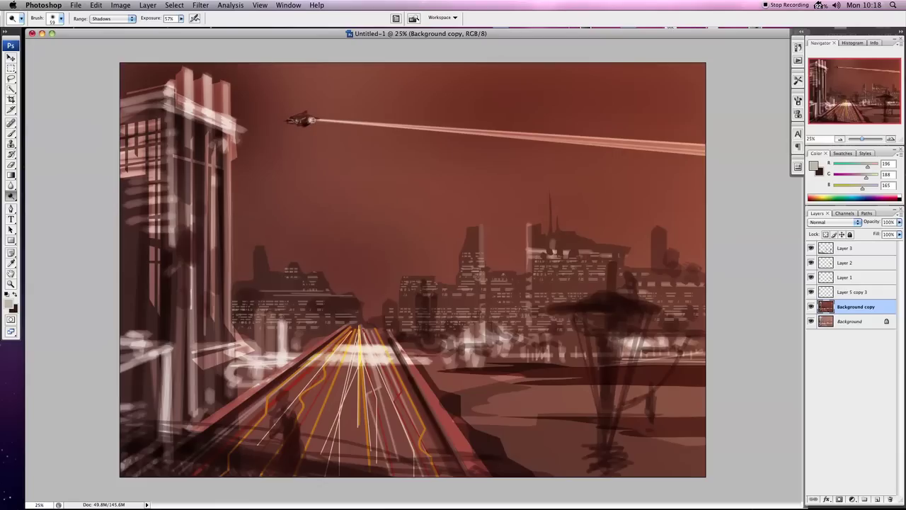
left_click(61, 21)
left_click(22, 43)
key("Return")
Copy the spaceship and the start of its trail onto a new Layer 4.
left_click(12, 81)
mouse_move(307, 121)
left_mouse_down()
mouse_move(340, 123)
mouse_move(307, 122)
left_mouse_up()
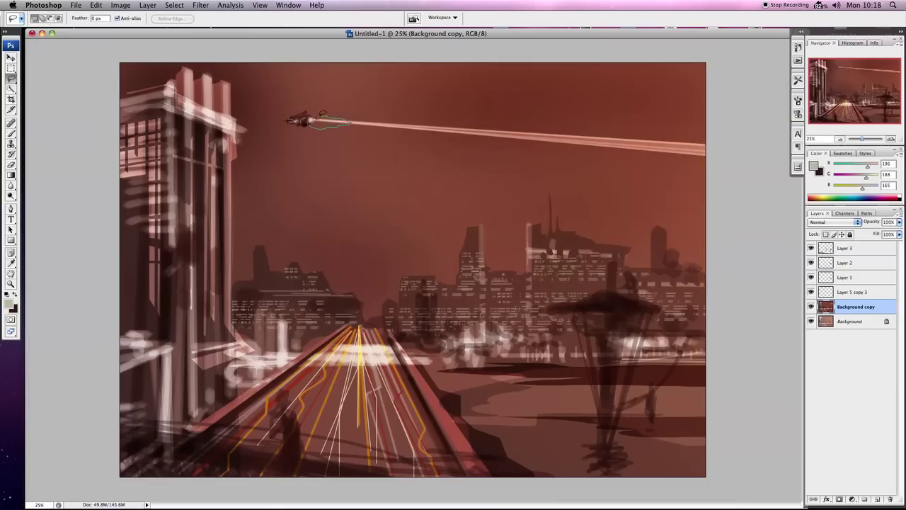
left_click(95, 5)
left_click(109, 74)
left_click(96, 5)
left_click(104, 91)
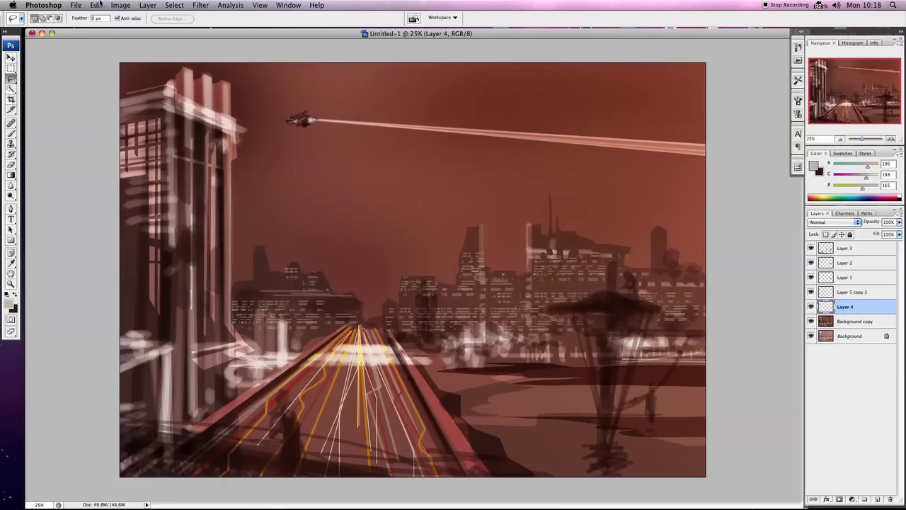
Brighten the Layer 4 ship copy with Curves and apply a 7.2-pixel Gaussian Blur.
left_click(196, 5)
mouse_move(120, 5)
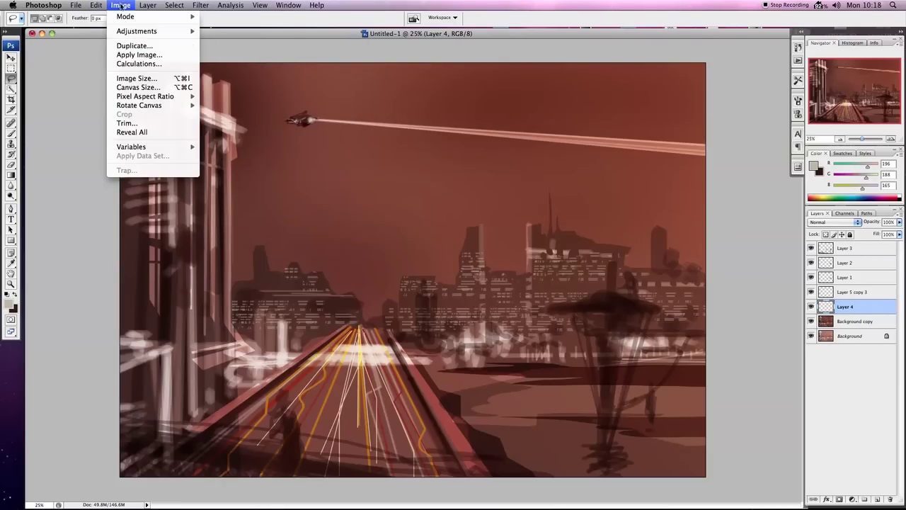
left_click(235, 70)
left_click_drag(446, 211, 445, 200)
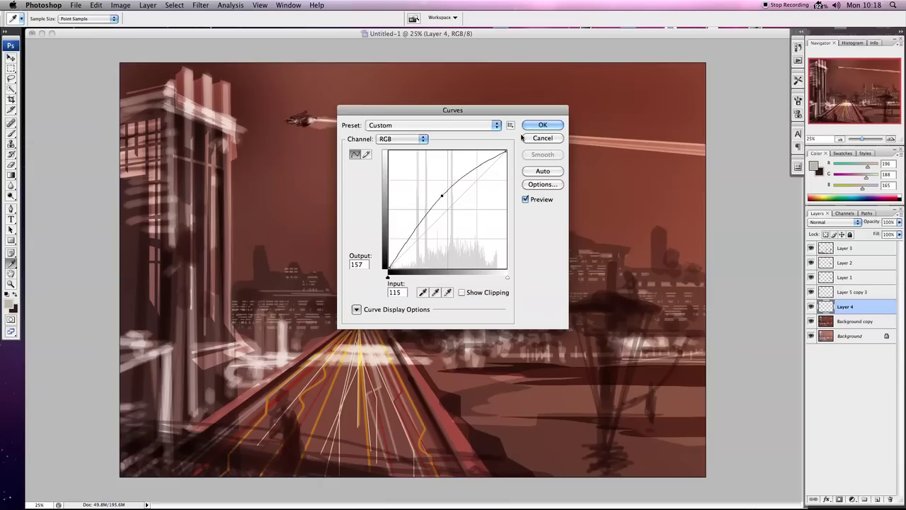
left_click(543, 124)
left_click(200, 5)
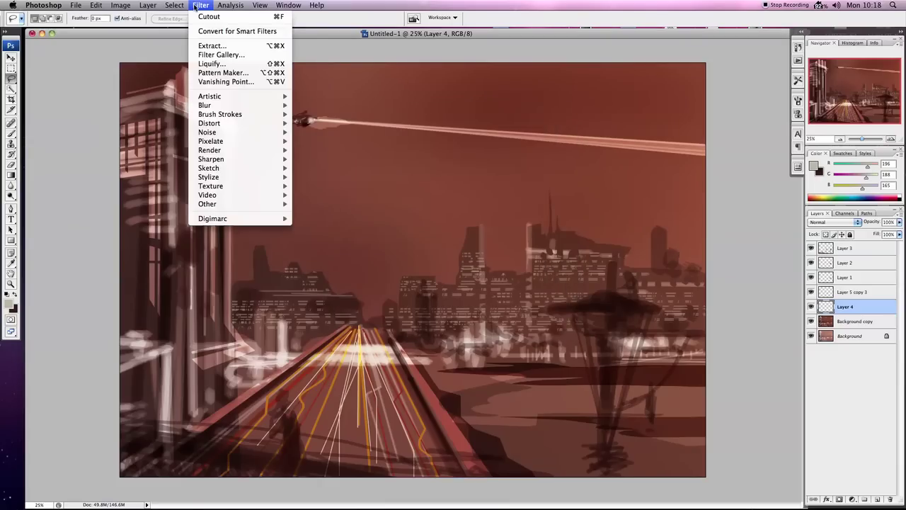
mouse_move(205, 104)
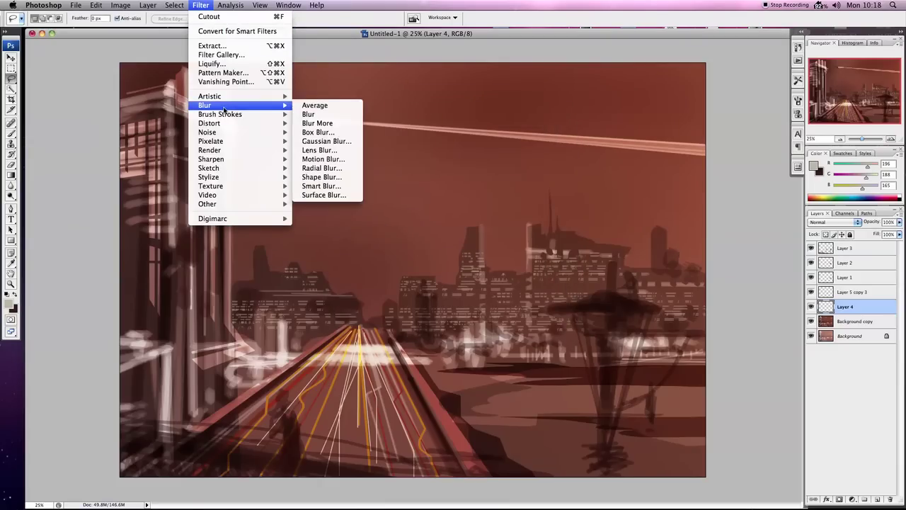
left_click(333, 148)
left_click_drag(409, 276, 413, 278)
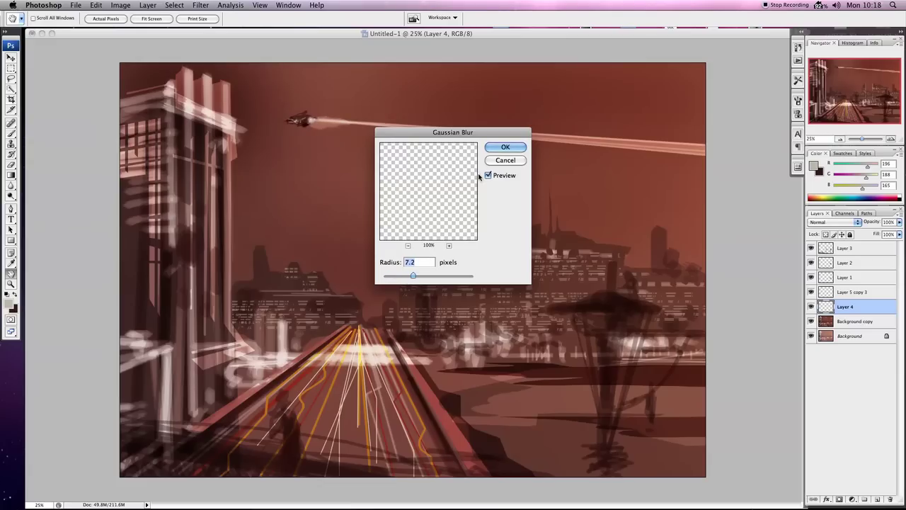
left_click(506, 147)
key("l")
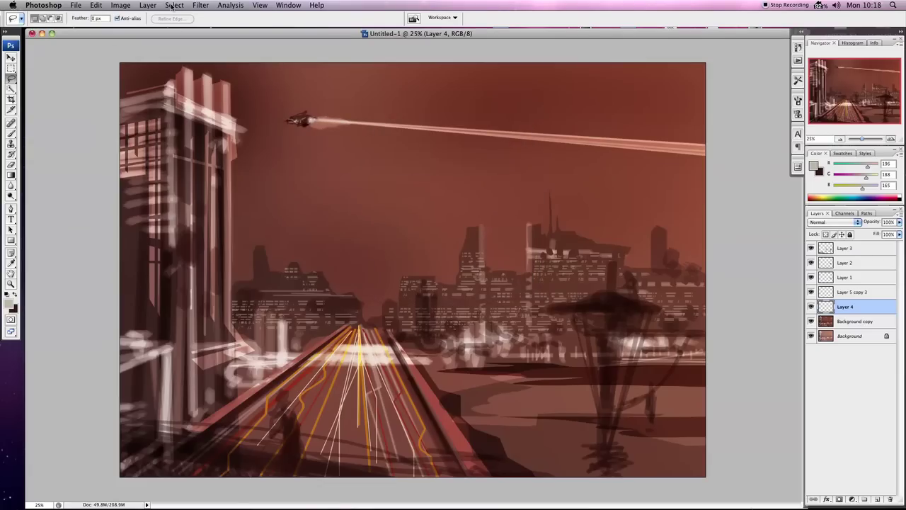
Dodge the exhaust behind the ship with a 125 px brush, then select Background copy.
left_click(11, 196)
left_click(61, 18)
left_click_drag(63, 45, 66, 46)
left_click(321, 122)
left_click_drag(321, 122, 337, 126)
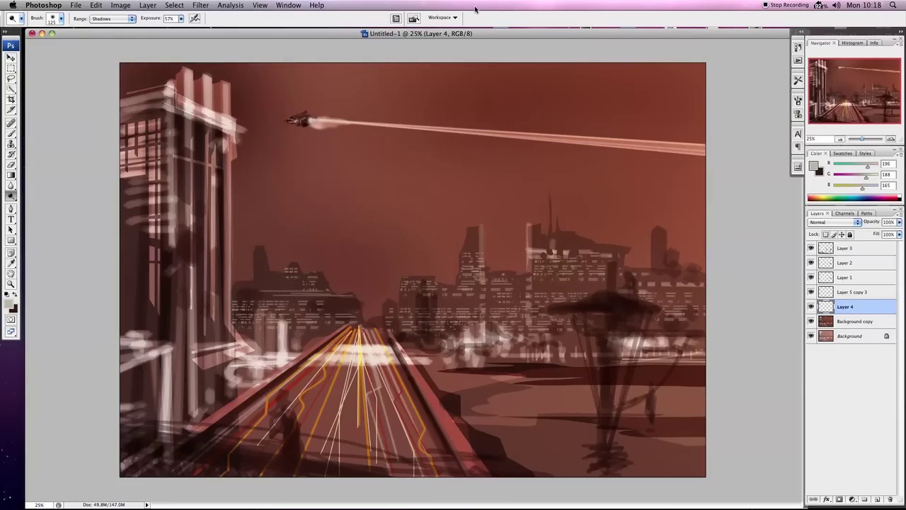
left_click(861, 322)
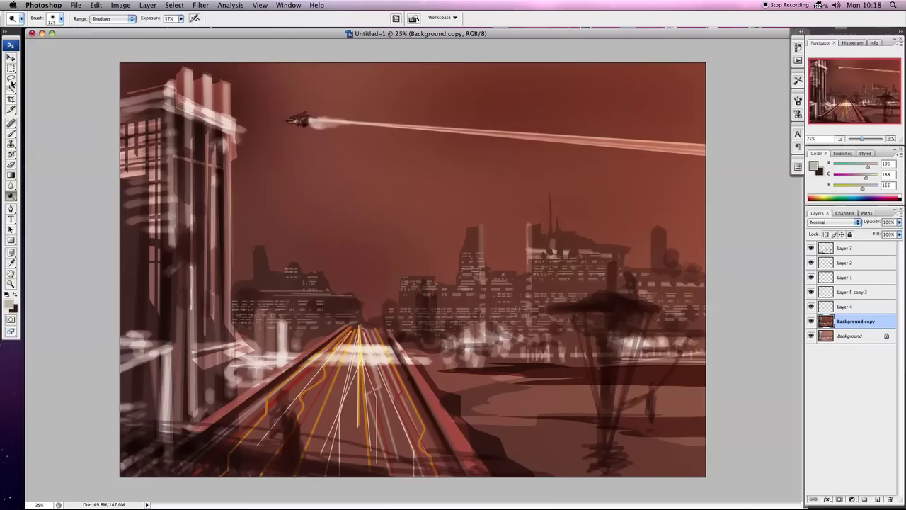
Polygonal-lasso two thin strips across the middle and top of the sky.
left_click_drag(11, 83, 49, 86)
left_click(268, 172)
left_click(764, 164)
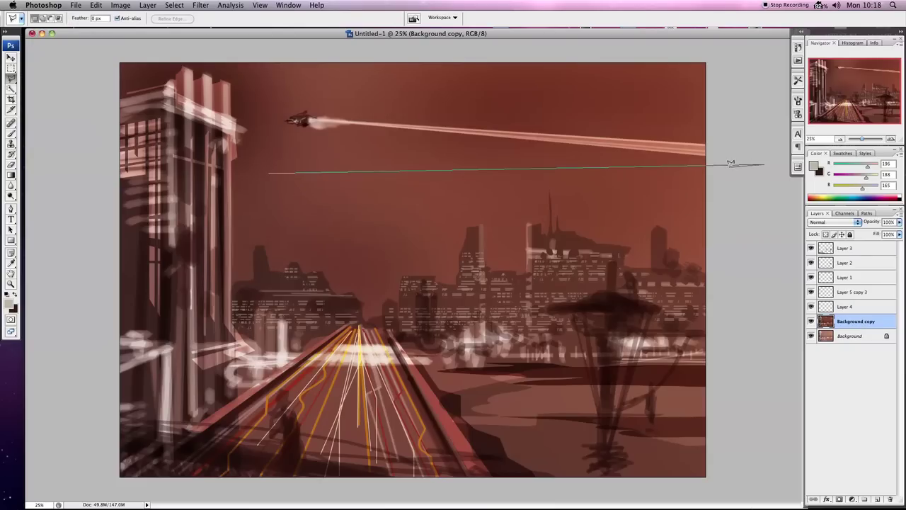
left_click(232, 167)
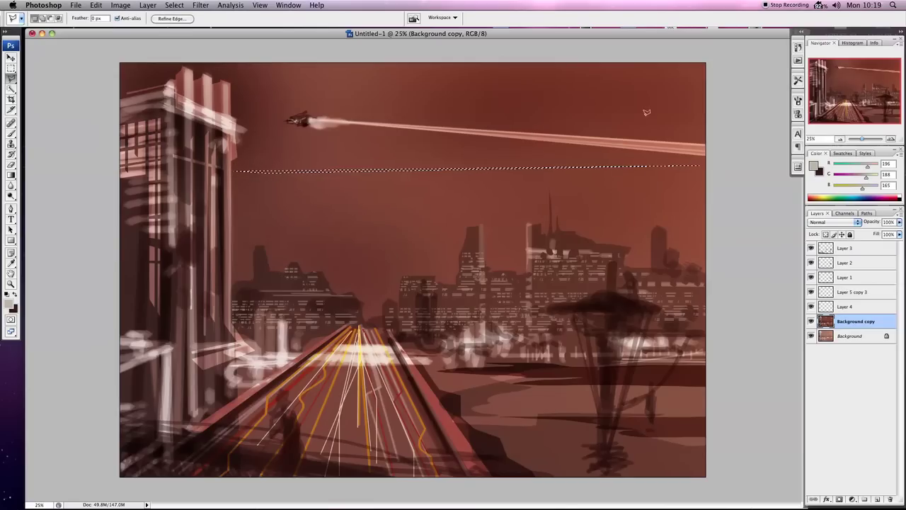
left_click(676, 106, "shift")
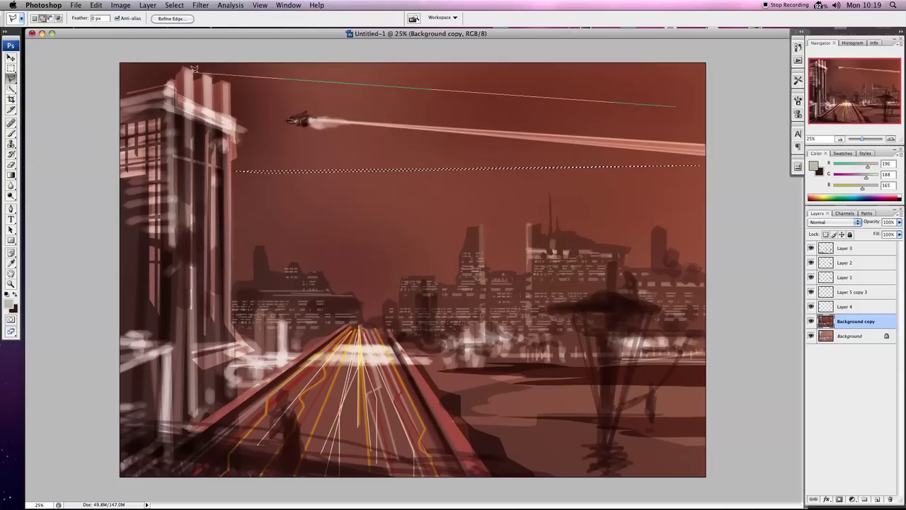
left_click(101, 76)
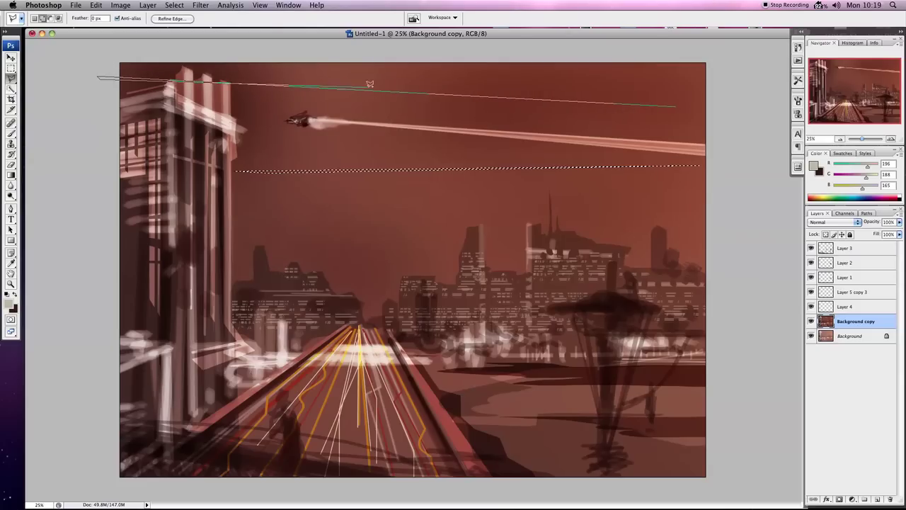
left_click(676, 103)
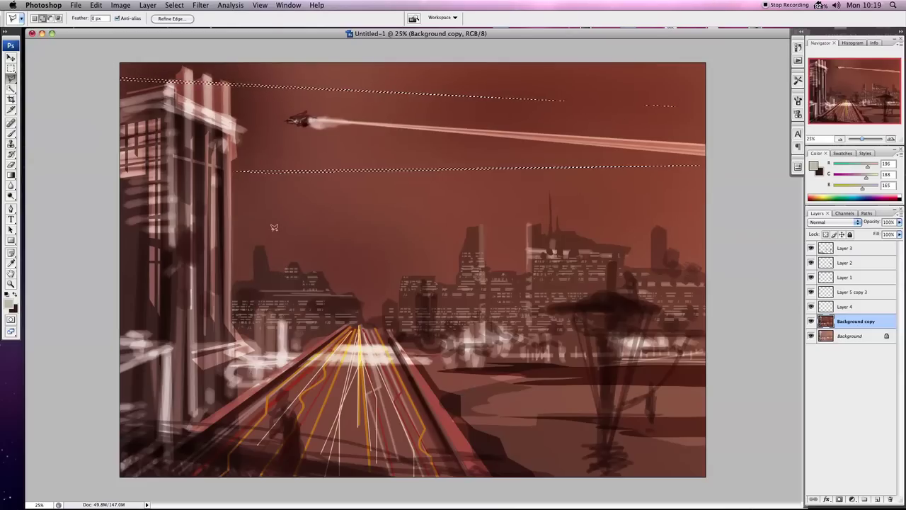
Add a diagonal strip above the left skyline and a lower strip from the right edge.
left_click(235, 234)
left_click(725, 102)
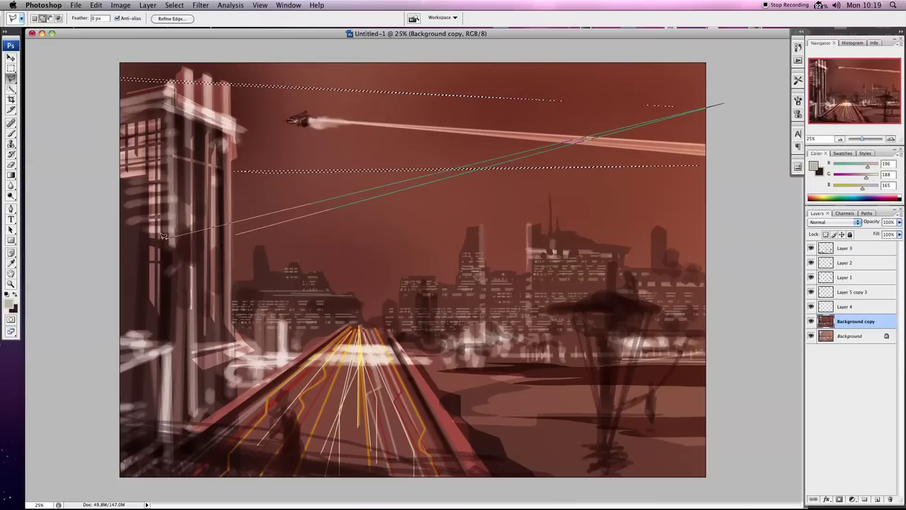
left_click(236, 234)
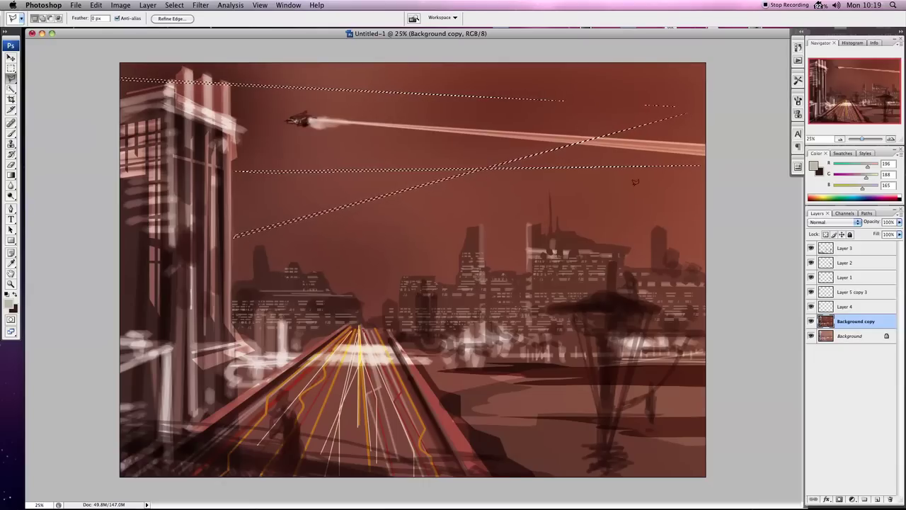
left_click(723, 191)
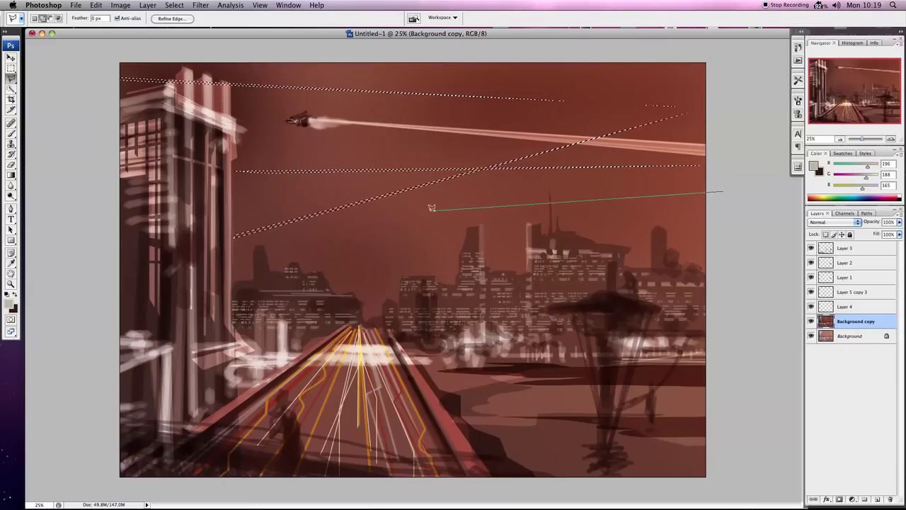
left_click(410, 214)
left_click(723, 191)
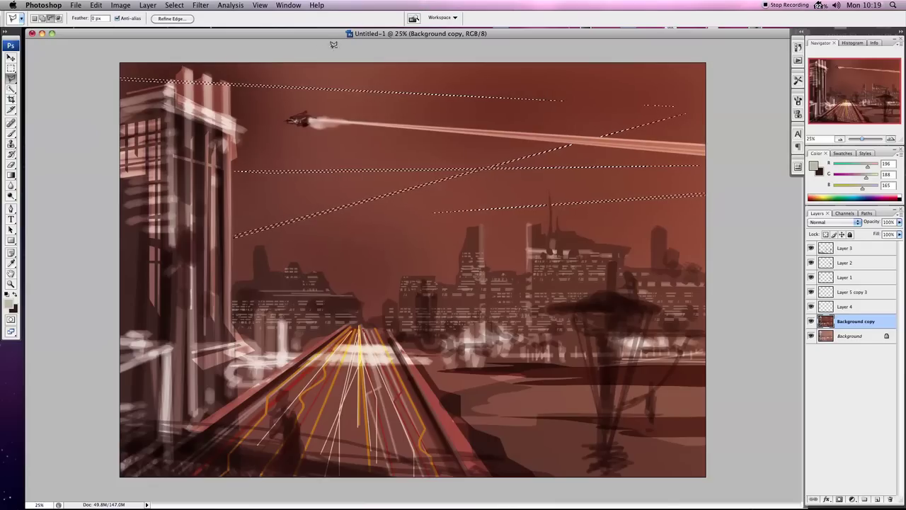
Begin, then abandon, an outline around the left building's top.
left_click(230, 80)
left_click(232, 110)
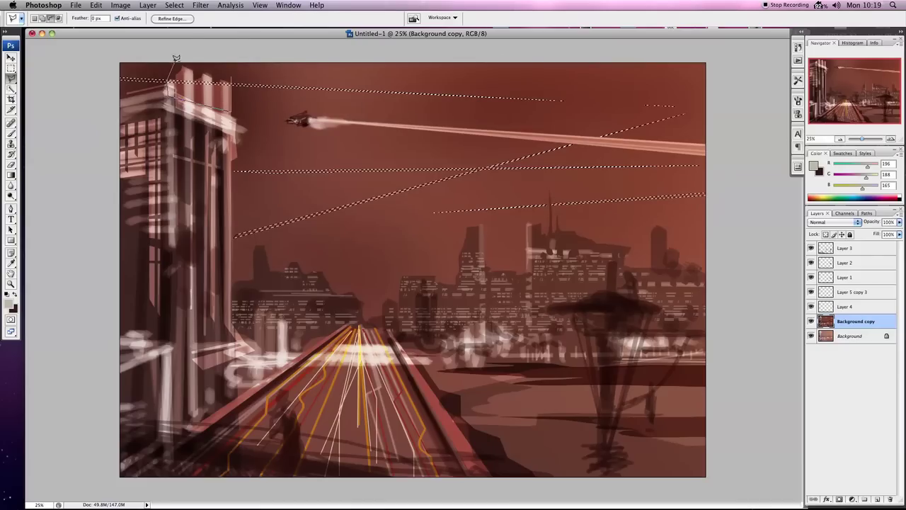
double_click(234, 40)
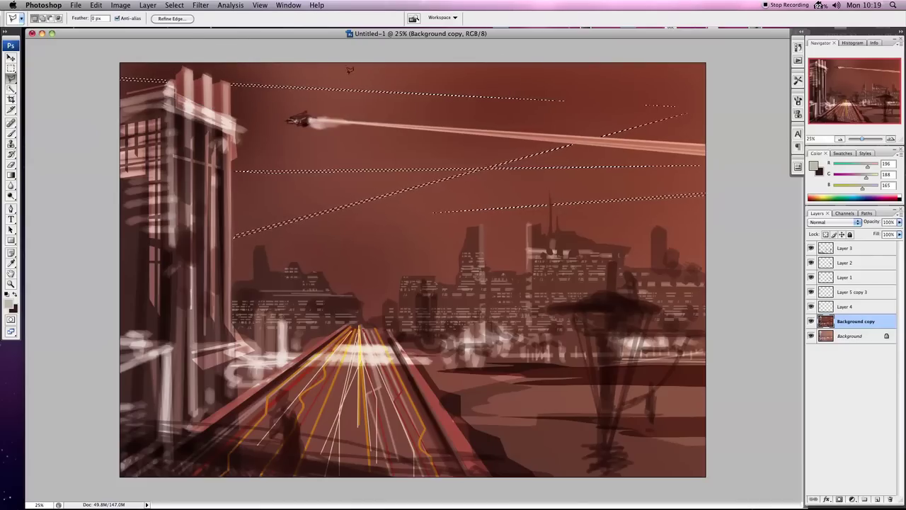
left_click(120, 5)
mouse_move(137, 31)
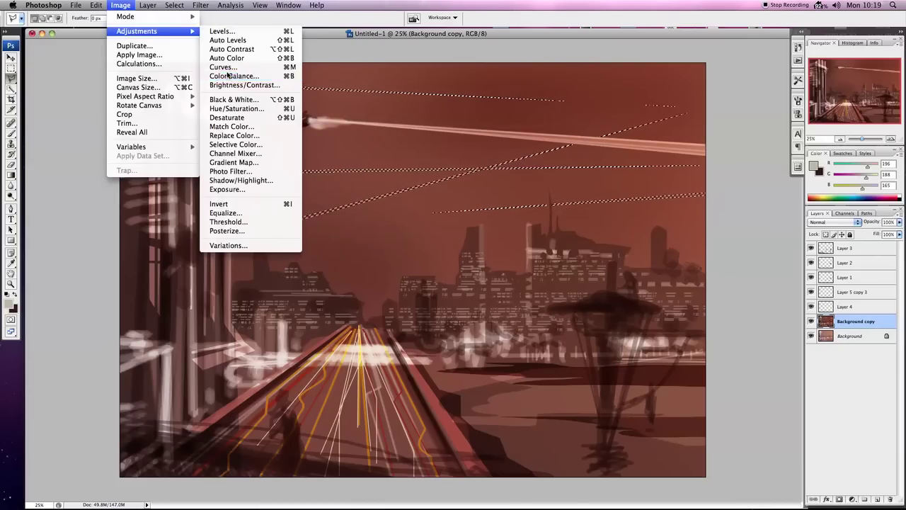
Brighten the selected sky strips with an upward Curves adjustment.
left_click(228, 75)
left_click(538, 177)
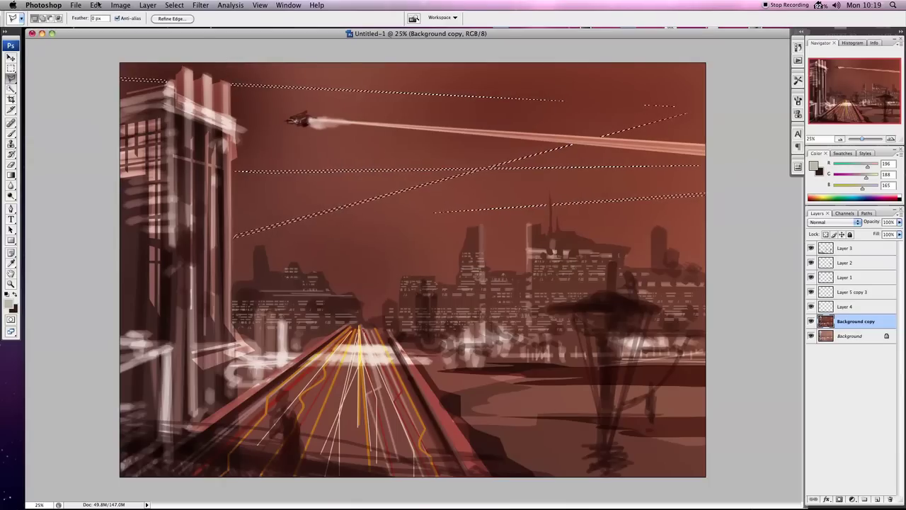
left_click(121, 5)
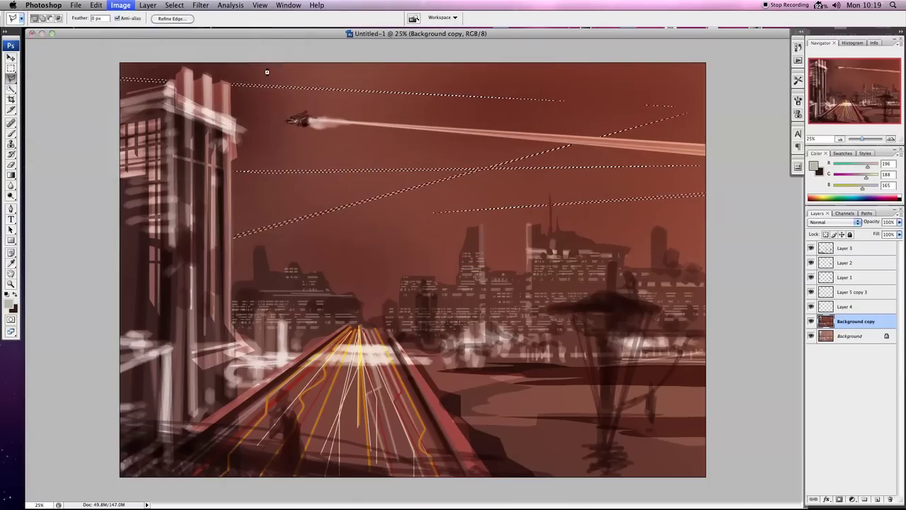
left_click(233, 66)
left_click_drag(452, 209, 438, 196)
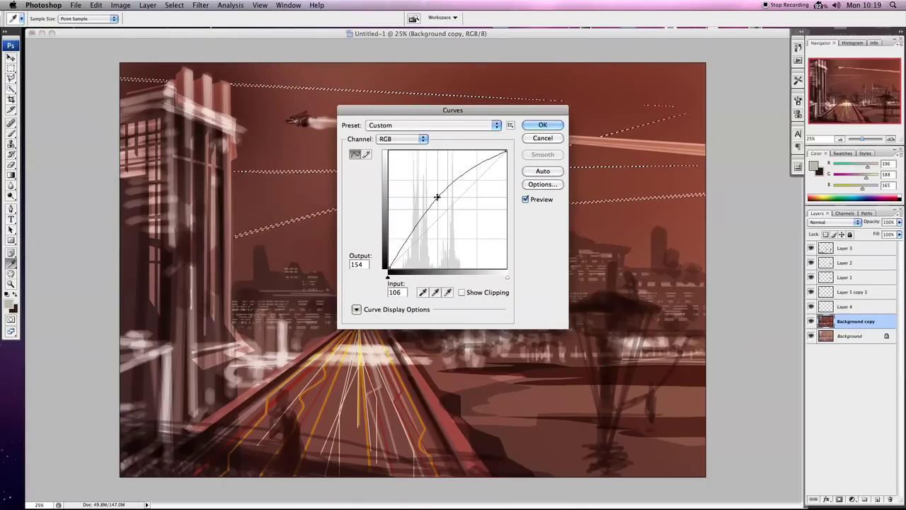
left_click(542, 125)
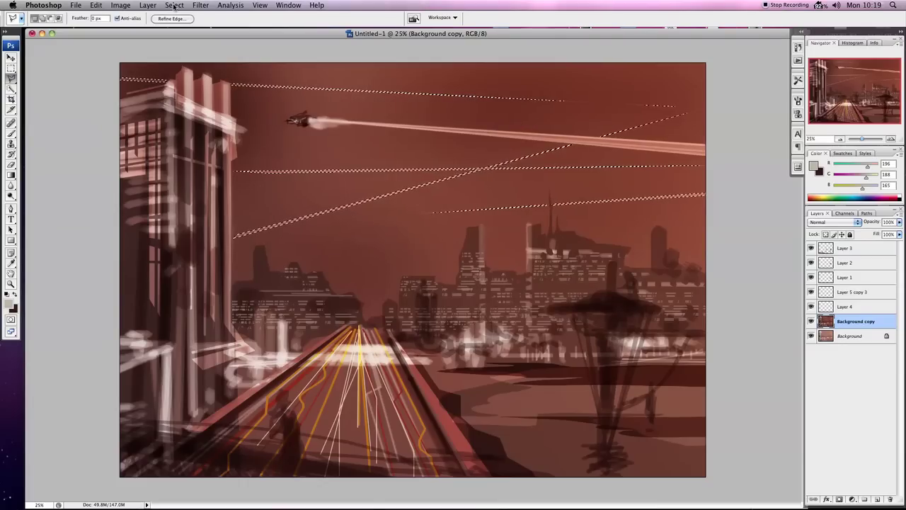
Set the Dodge brush to 484 px and clear the strip selections.
left_click(10, 195)
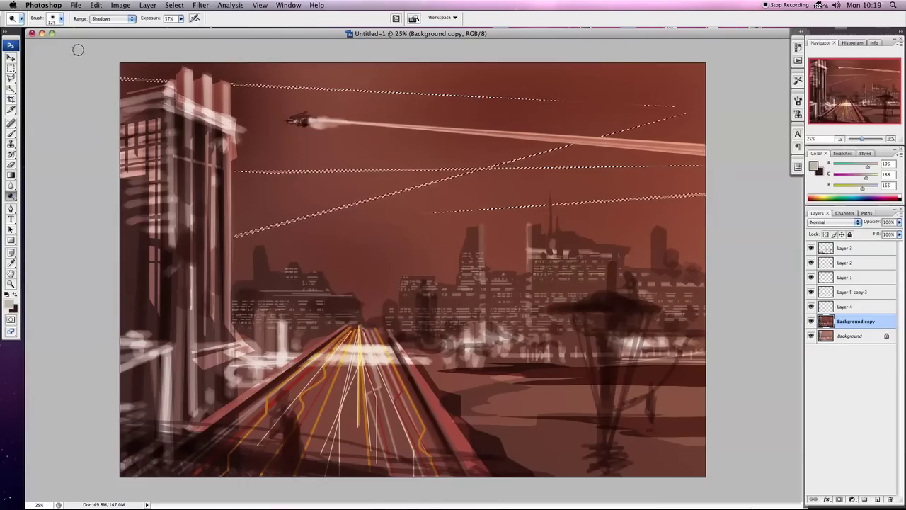
left_click(61, 20)
left_click_drag(94, 45, 99, 45)
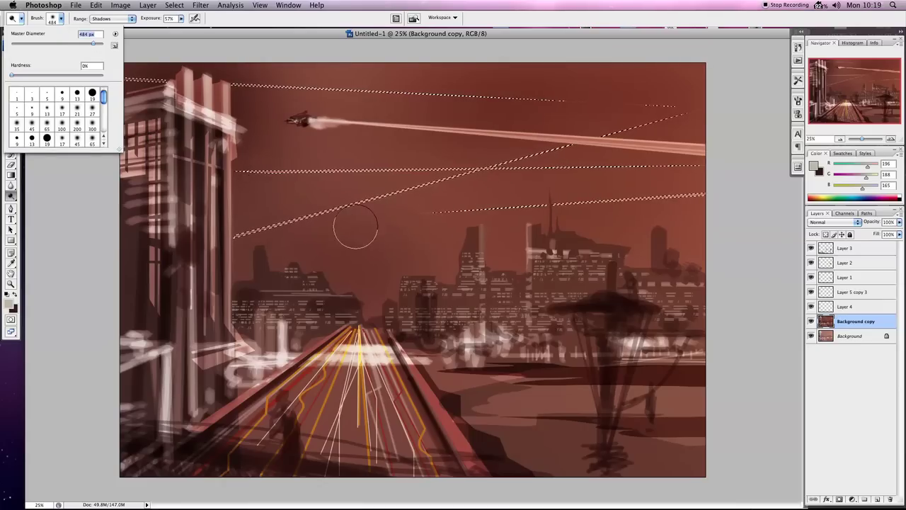
key("Return")
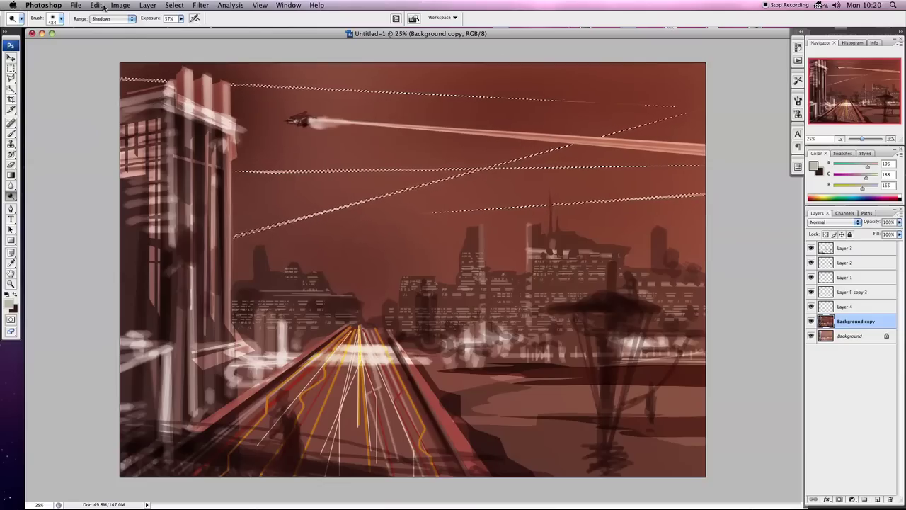
left_click(175, 5)
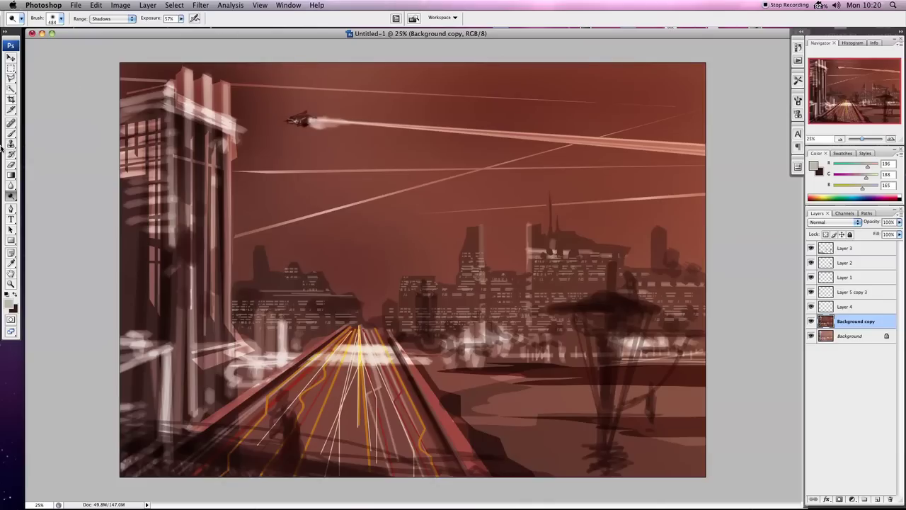
Select the top of the right lamp structure with the Polygonal Lasso.
left_click(10, 80)
left_click_drag(11, 83, 37, 78)
left_click_drag(632, 298, 599, 288)
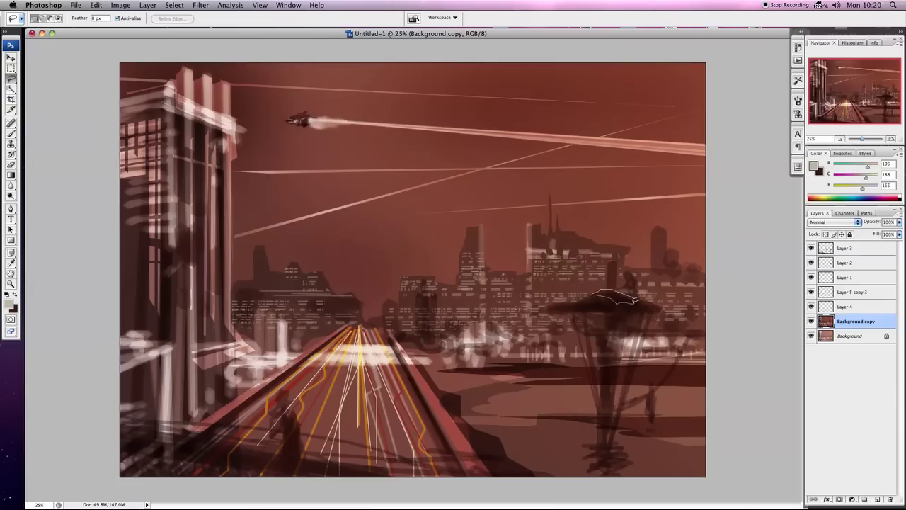
mouse_move(595, 291)
left_mouse_down()
mouse_move(657, 303)
mouse_move(635, 290)
left_mouse_up()
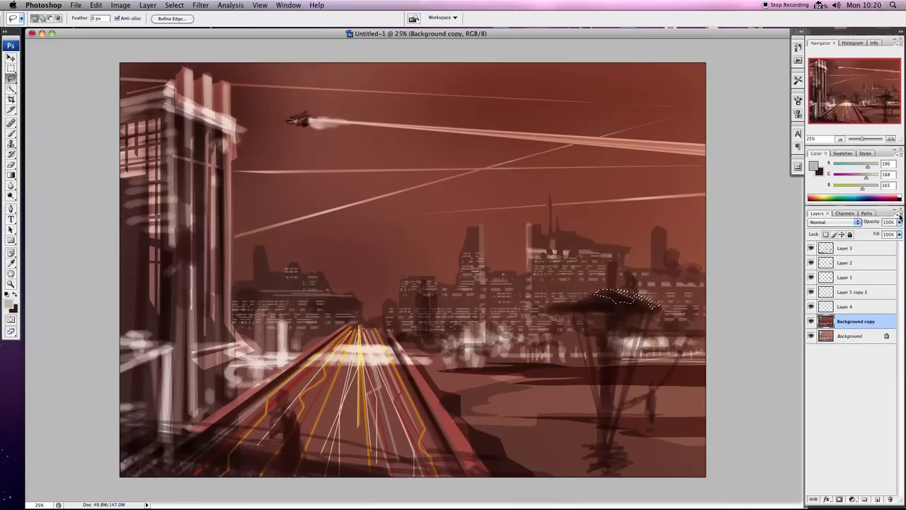
Merge the layers from Layer 3 down to Background copy into one layer.
left_click(862, 248, "shift")
left_click(900, 217)
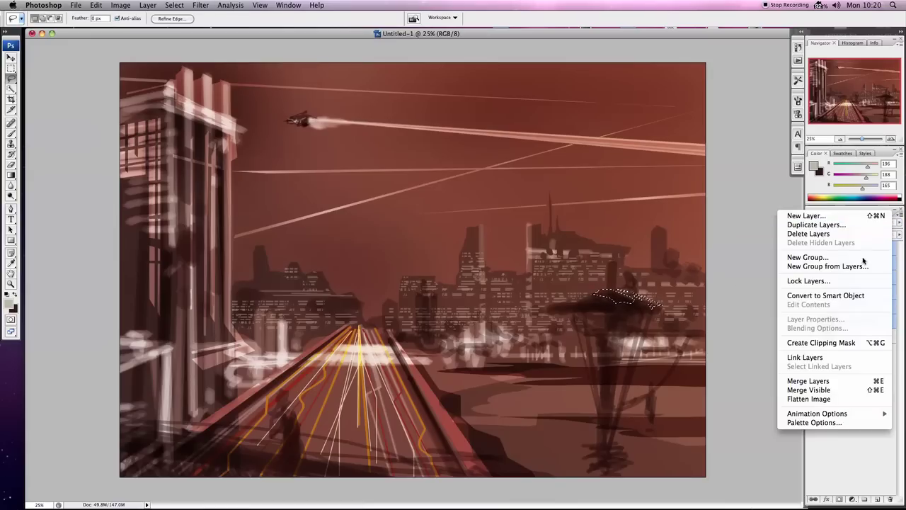
left_click(807, 380)
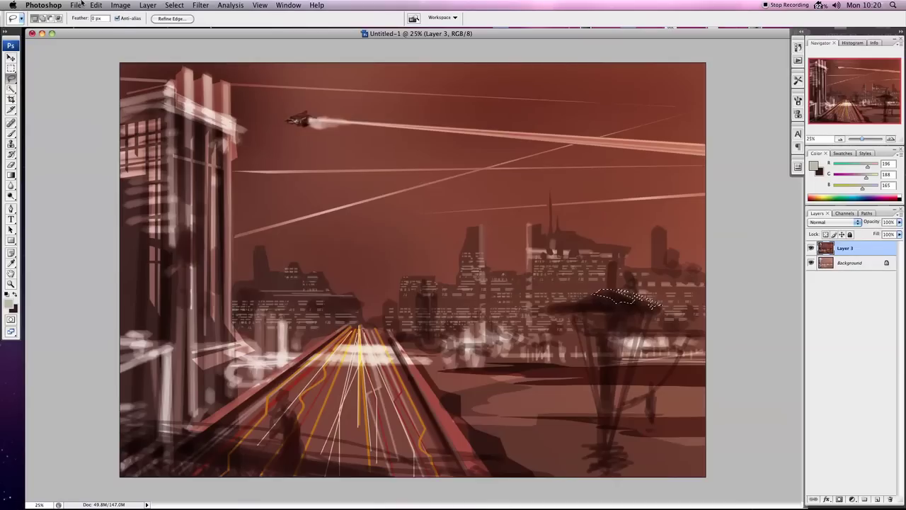
Brighten the selected lamp top by raising the Curves adjustment.
left_click(120, 5)
left_click(226, 65)
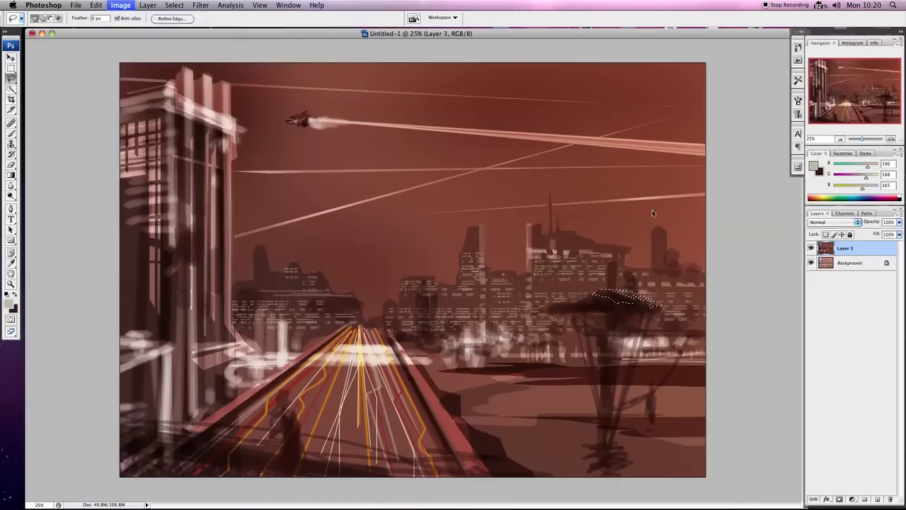
left_click_drag(441, 216, 433, 186)
left_click(543, 126)
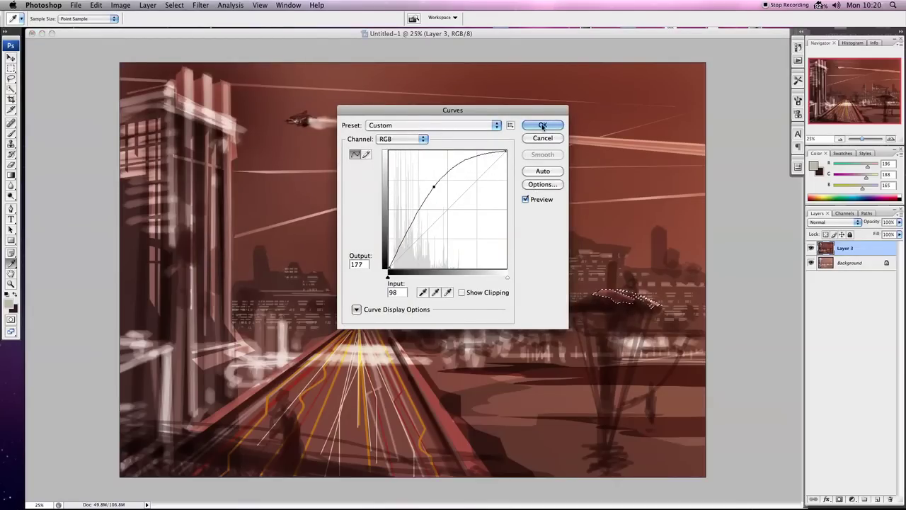
Boost the lamp top's Hue/Saturation lightness to +34, then deselect.
left_click(120, 5)
mouse_move(137, 31)
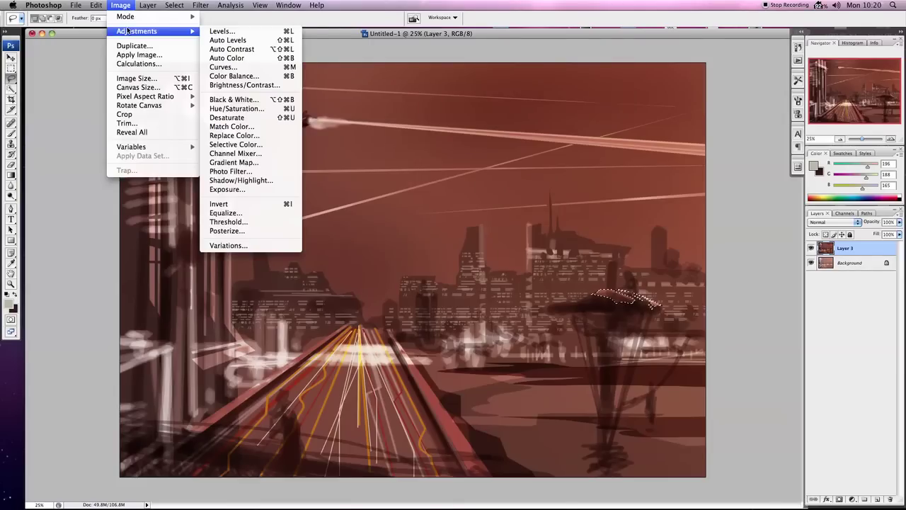
left_click(237, 109)
left_click_drag(622, 192, 637, 193)
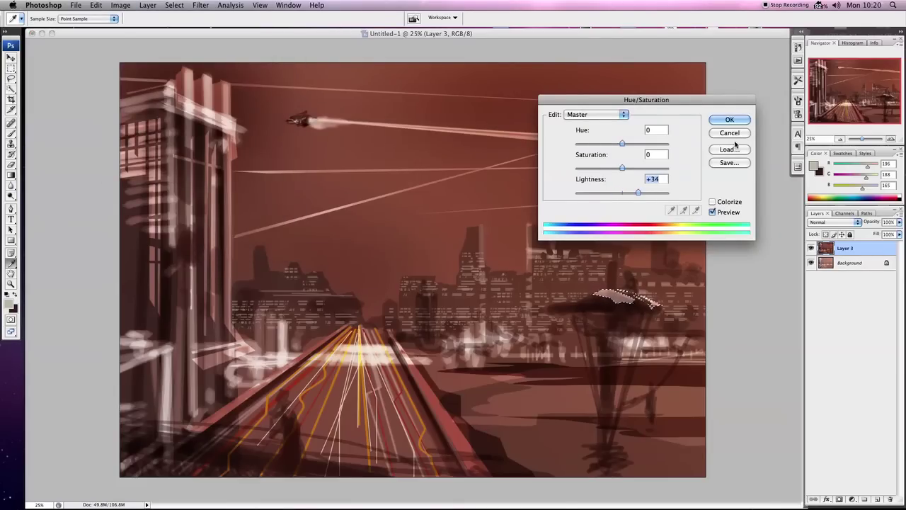
left_click(729, 118)
key("l")
left_click(174, 5)
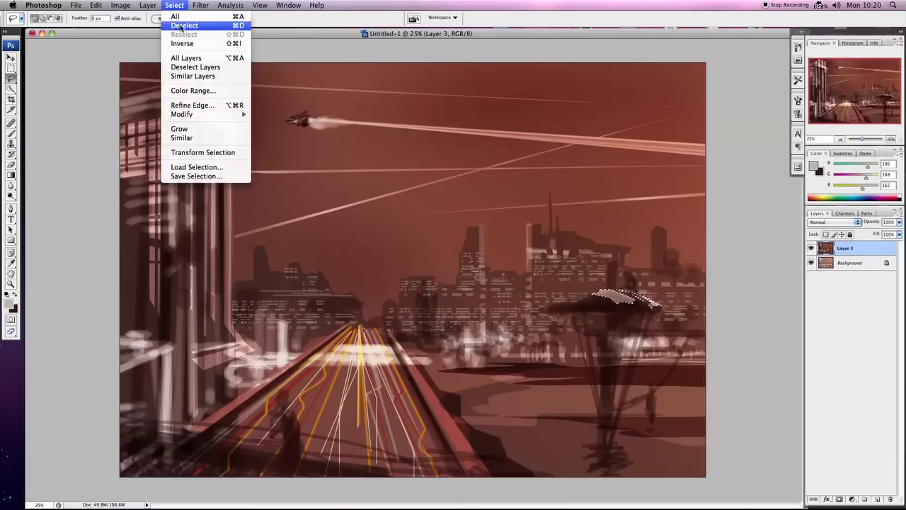
left_click(181, 26)
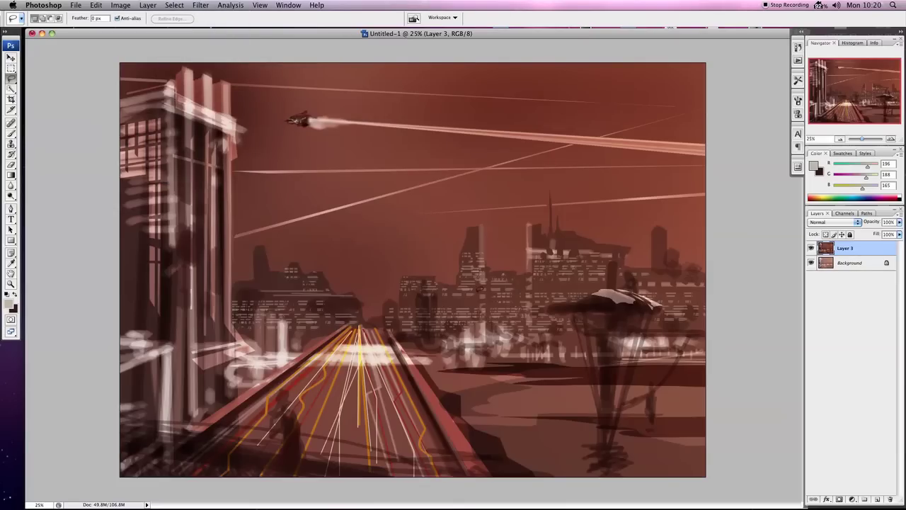
Outline the thin post under the lamp with the Polygonal Lasso, redoing the first attempt.
left_click_drag(10, 84, 43, 89)
left_click(626, 306)
left_click(605, 450)
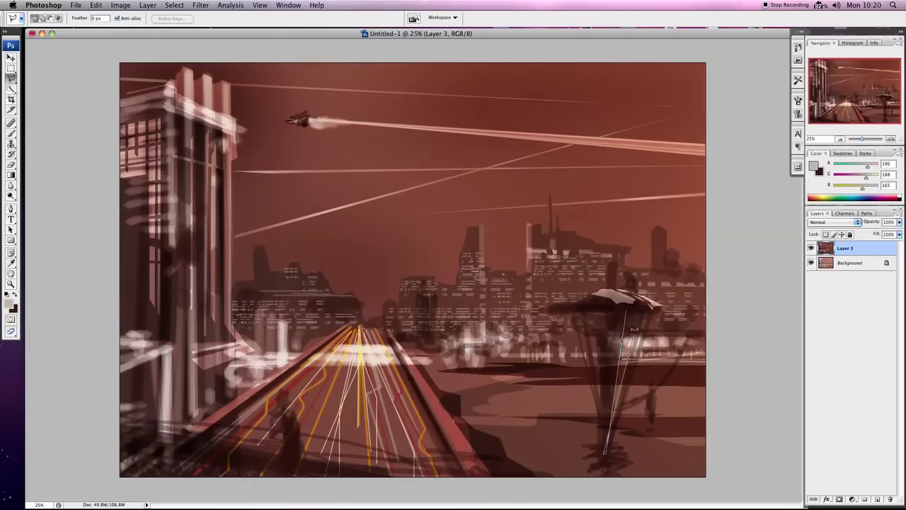
left_click(626, 309)
key("ctrl+d")
left_click(629, 303)
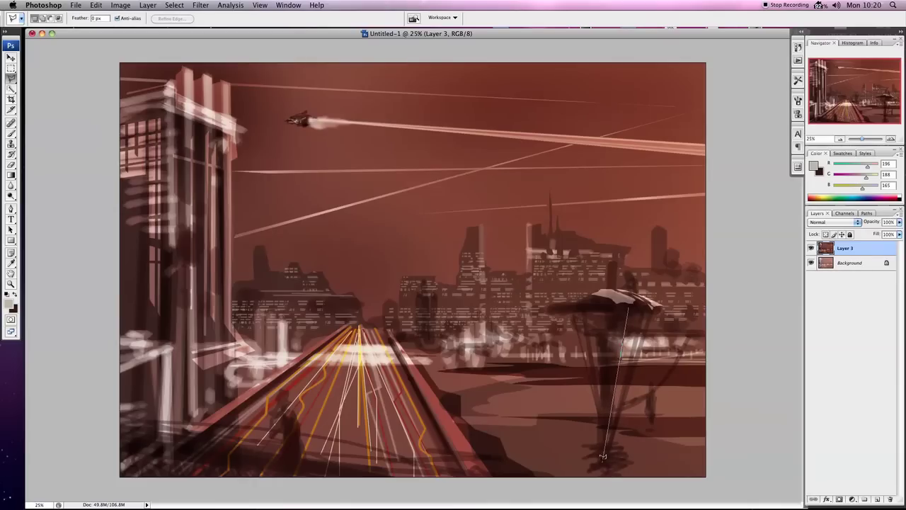
left_click(602, 457)
left_click(627, 309)
Add a second sliver and the left post to the post selection.
left_click(641, 310, "shift")
left_click(603, 459)
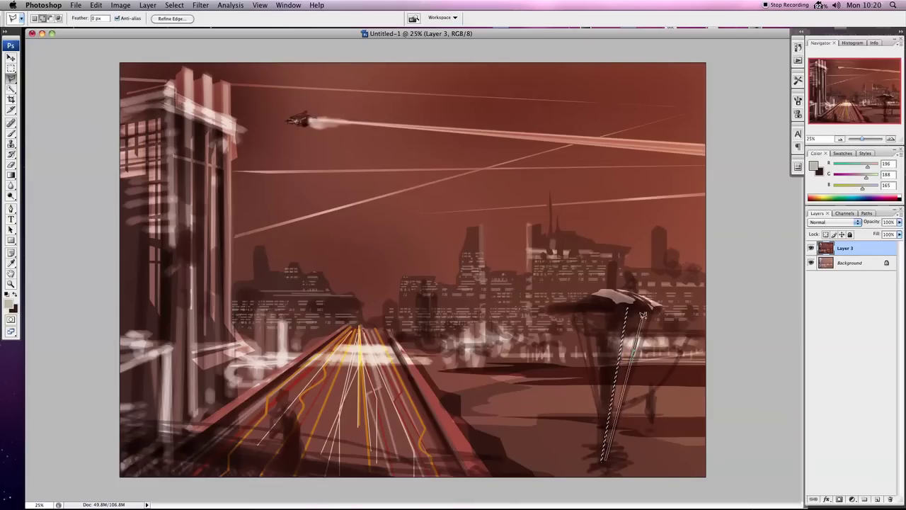
left_click(641, 309)
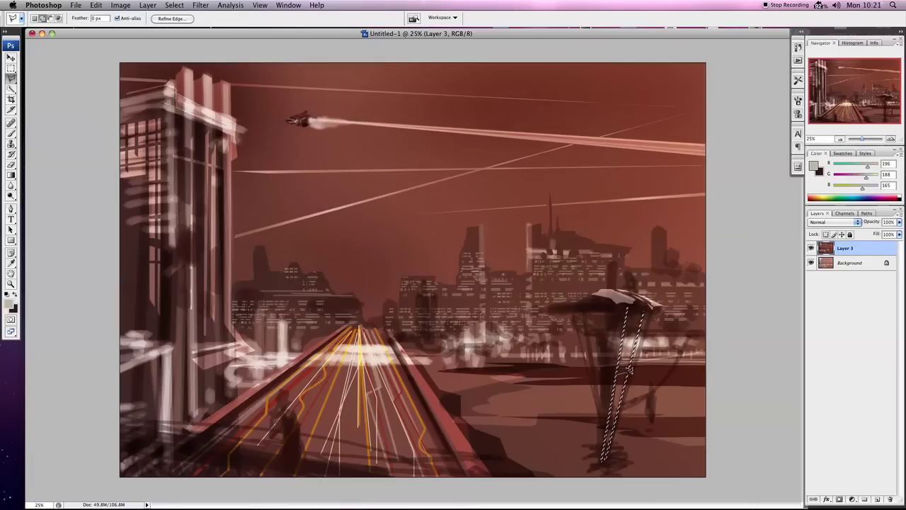
left_click(616, 373, "shift")
left_click(590, 363)
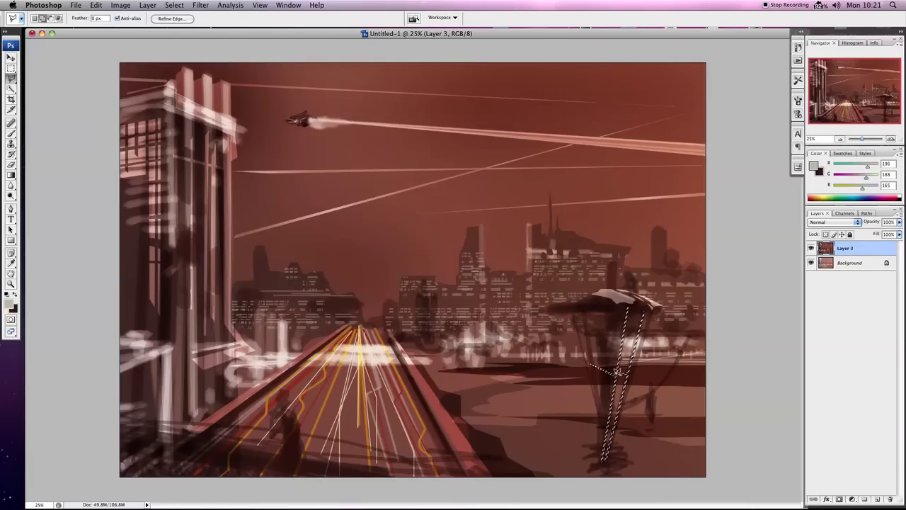
left_click(579, 312)
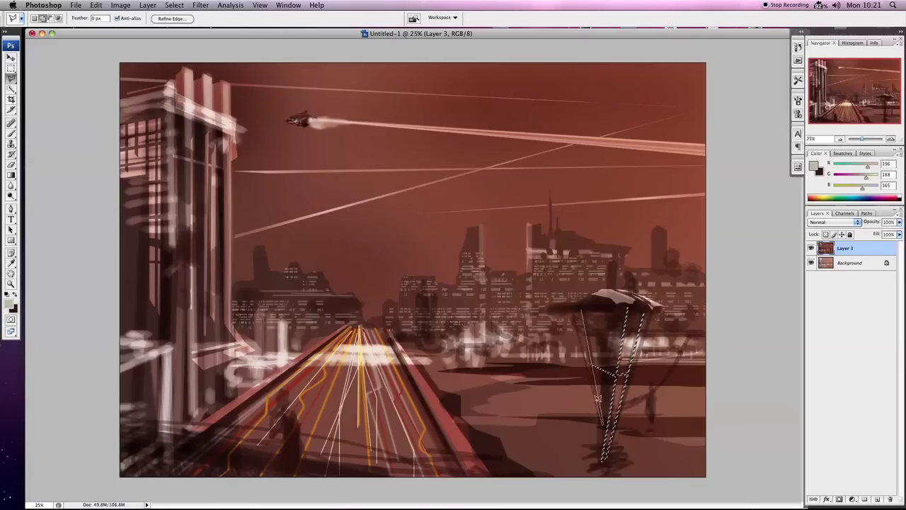
left_click(603, 459)
double_click(574, 306)
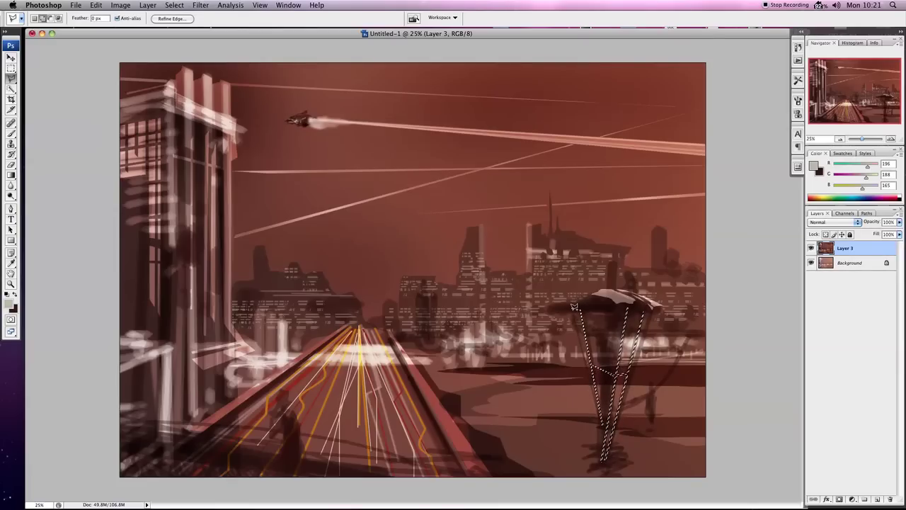
left_click(601, 423)
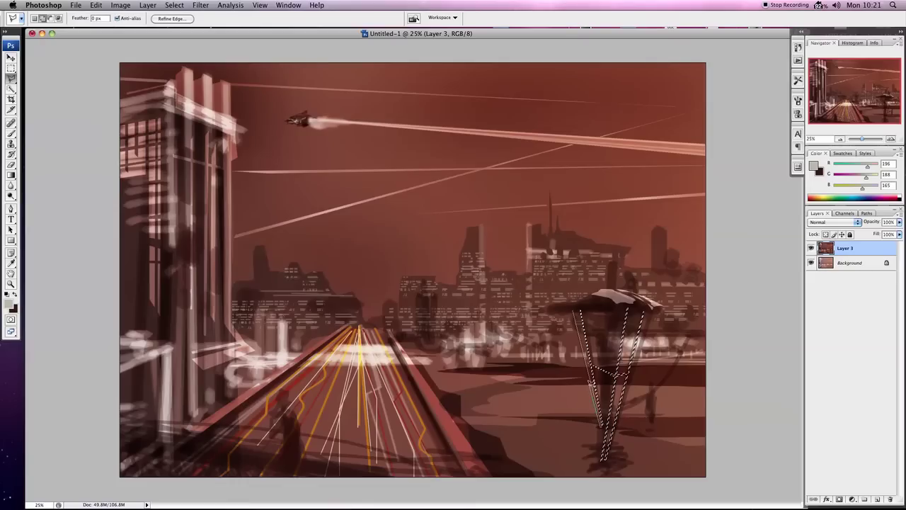
left_click(573, 306)
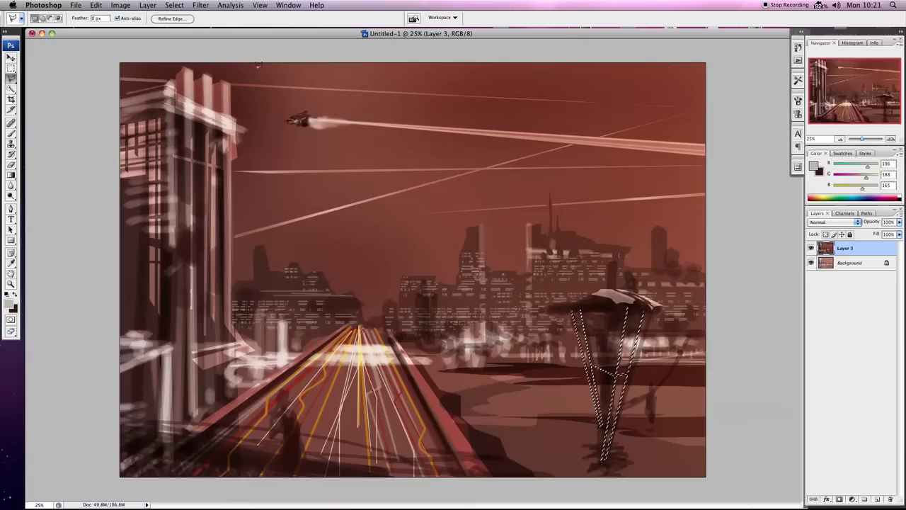
Lighten the selected posts with Hue/Saturation Lightness +40, then deselect.
left_click(120, 5)
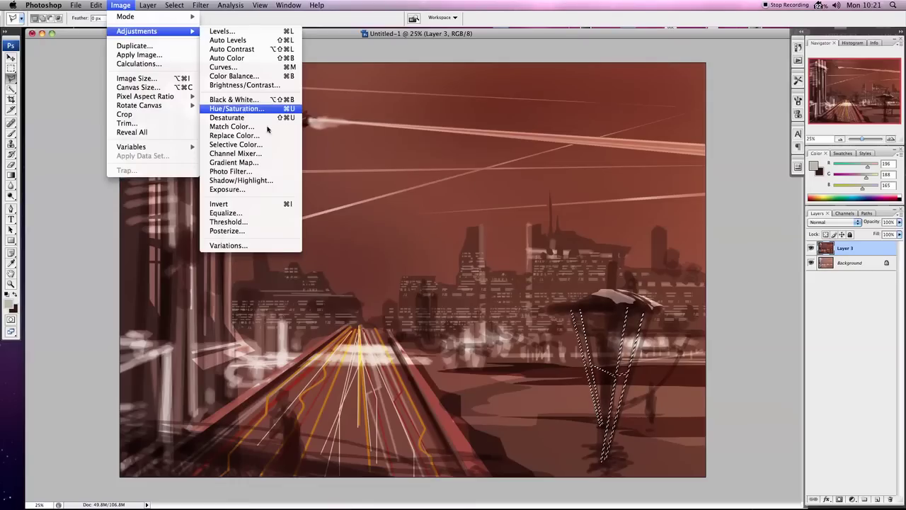
left_click(255, 110)
left_click_drag(620, 189, 643, 192)
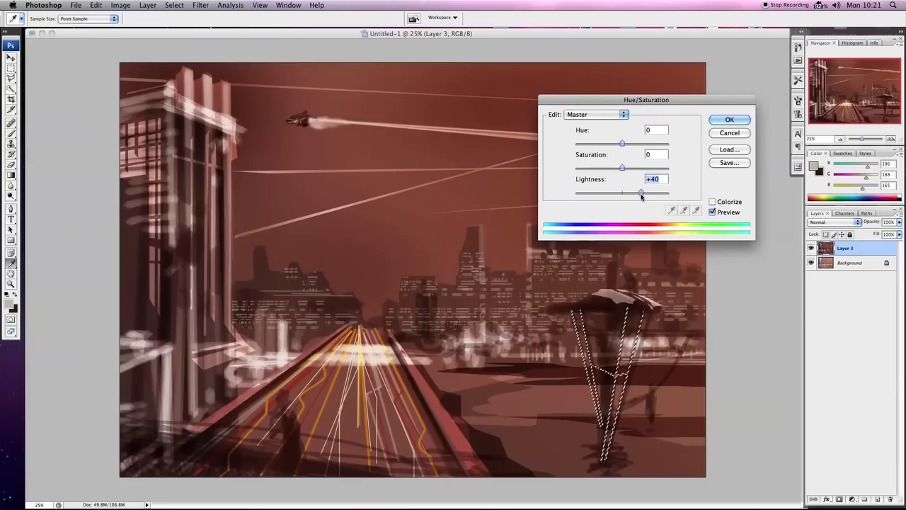
left_click(736, 120)
left_click(174, 5)
left_click(173, 21)
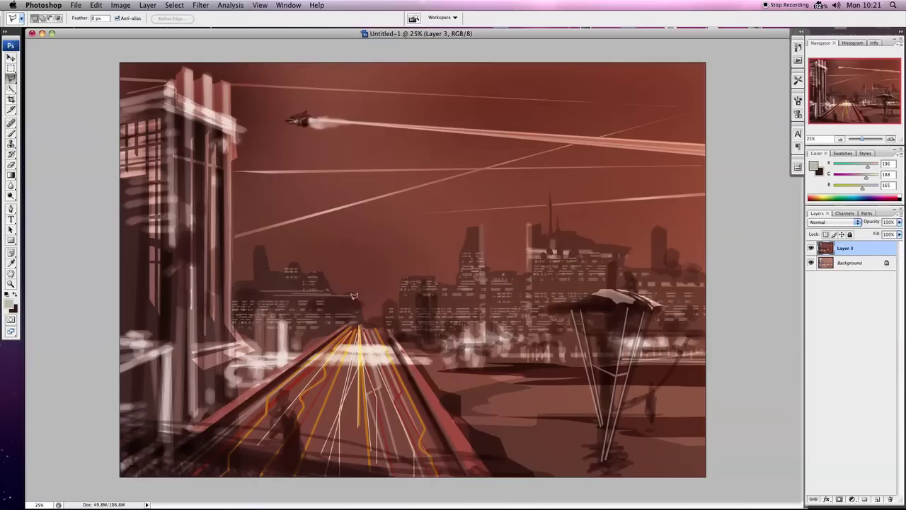
Switch to the Brush with dark brown as foreground and a 59 px diameter.
left_click(12, 284)
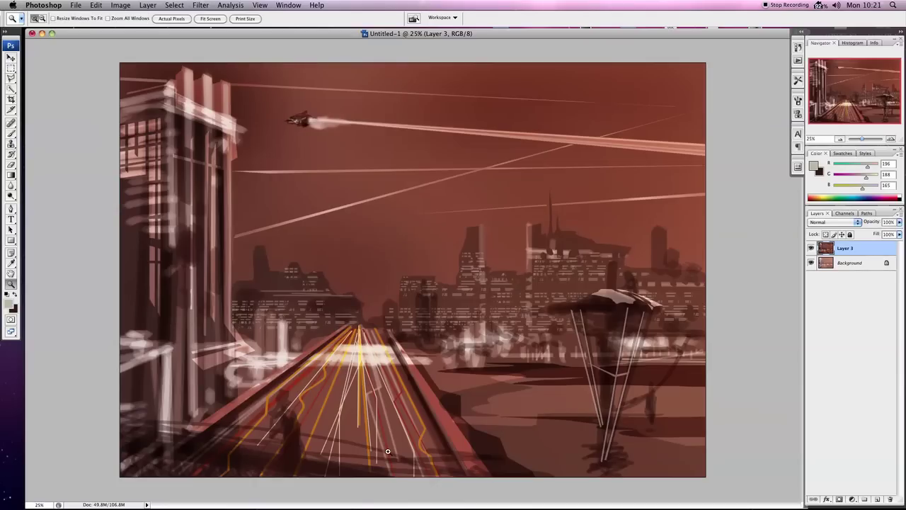
left_click(11, 132)
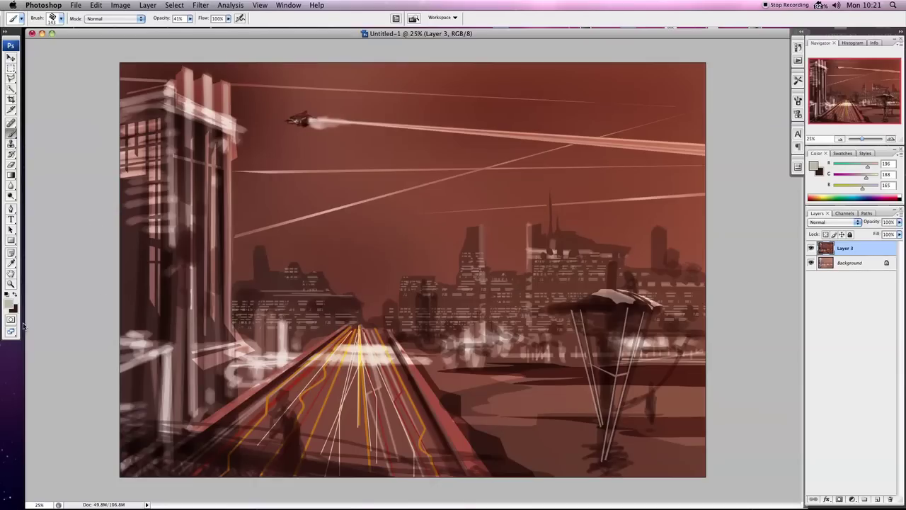
left_click(15, 294)
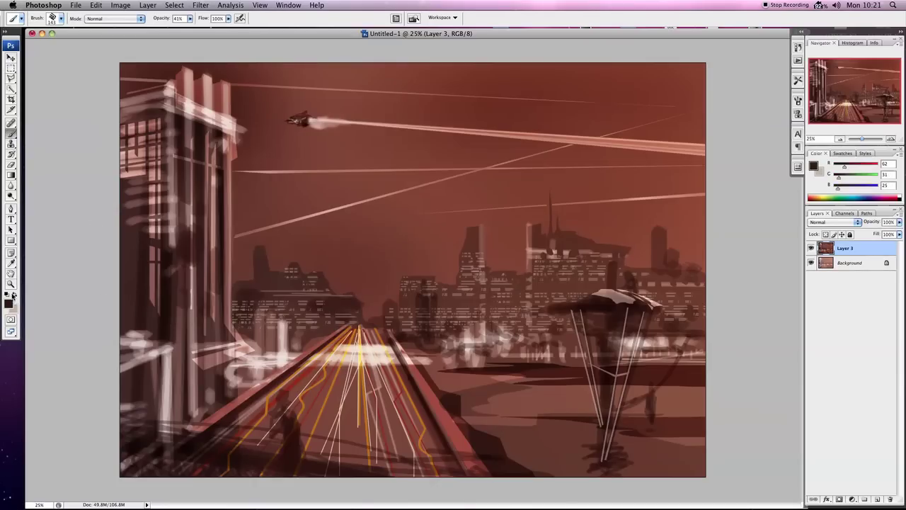
left_click(61, 18)
left_click(27, 45)
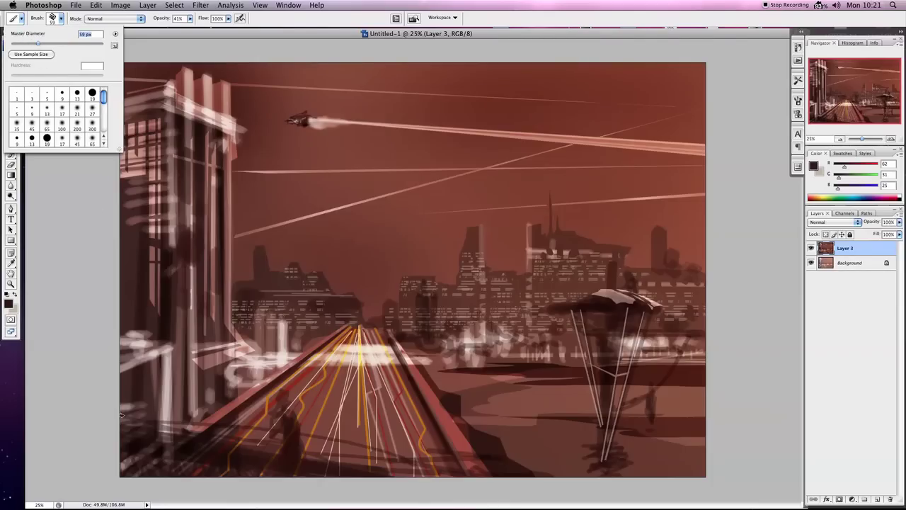
key("Return")
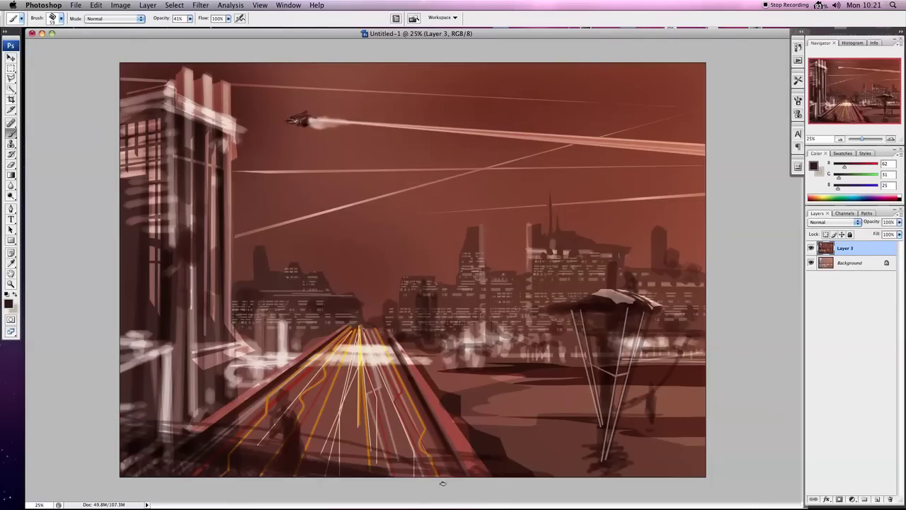